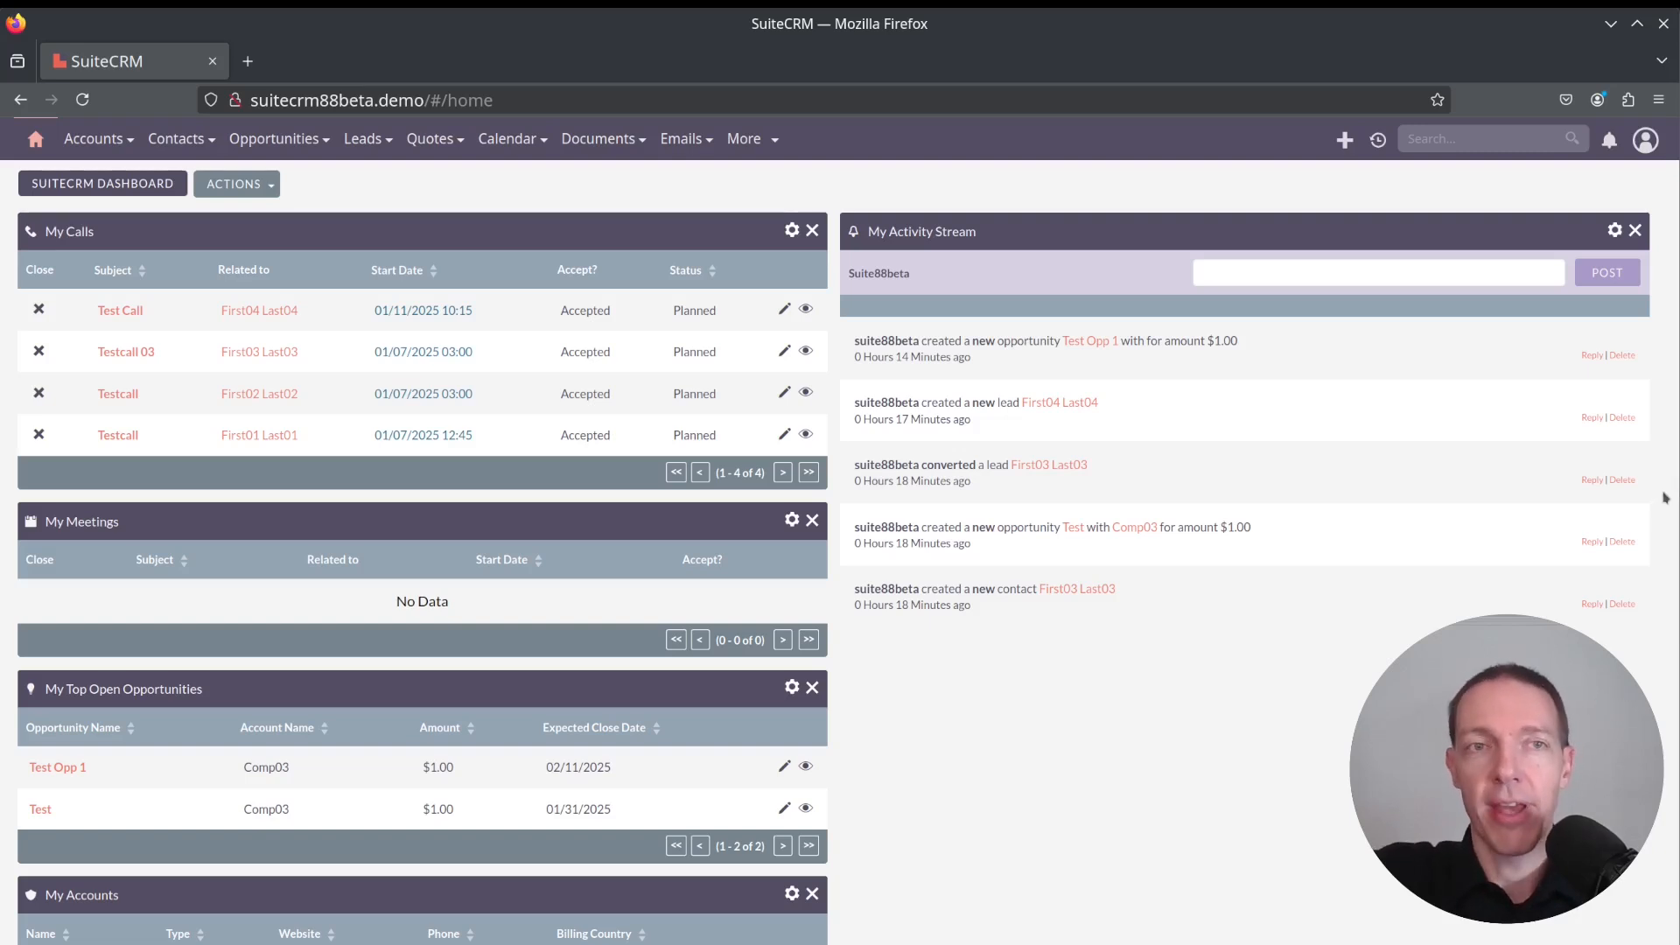
# Open the leads list and sort it by date created
pyautogui.click(358, 143)
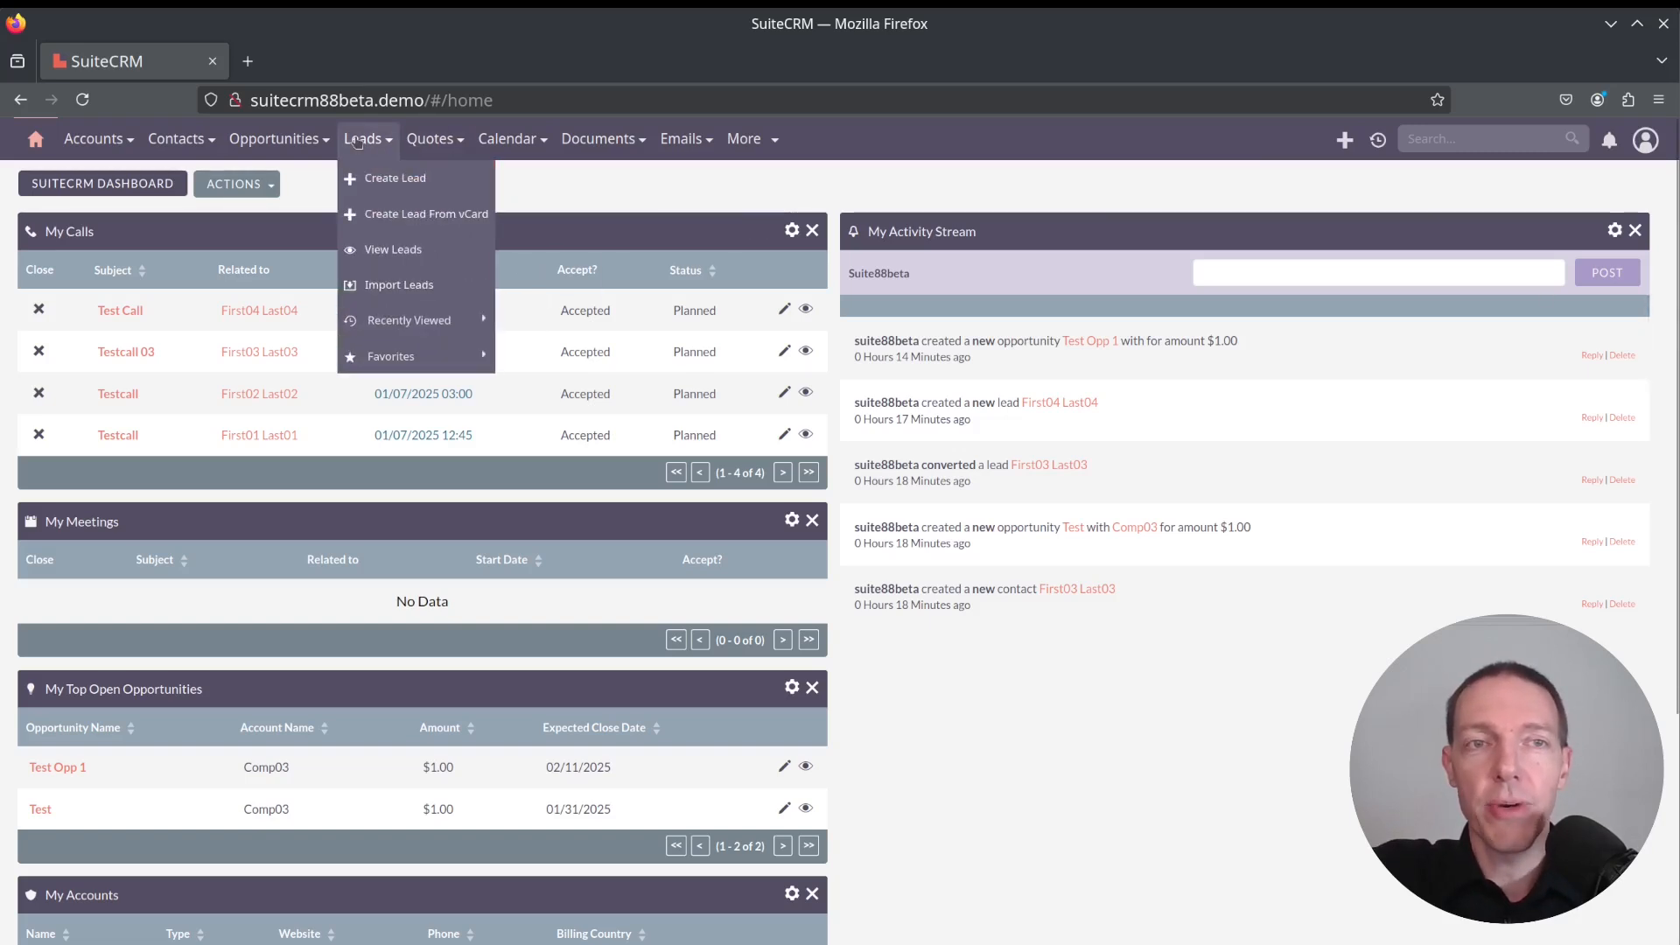
pyautogui.click(358, 140)
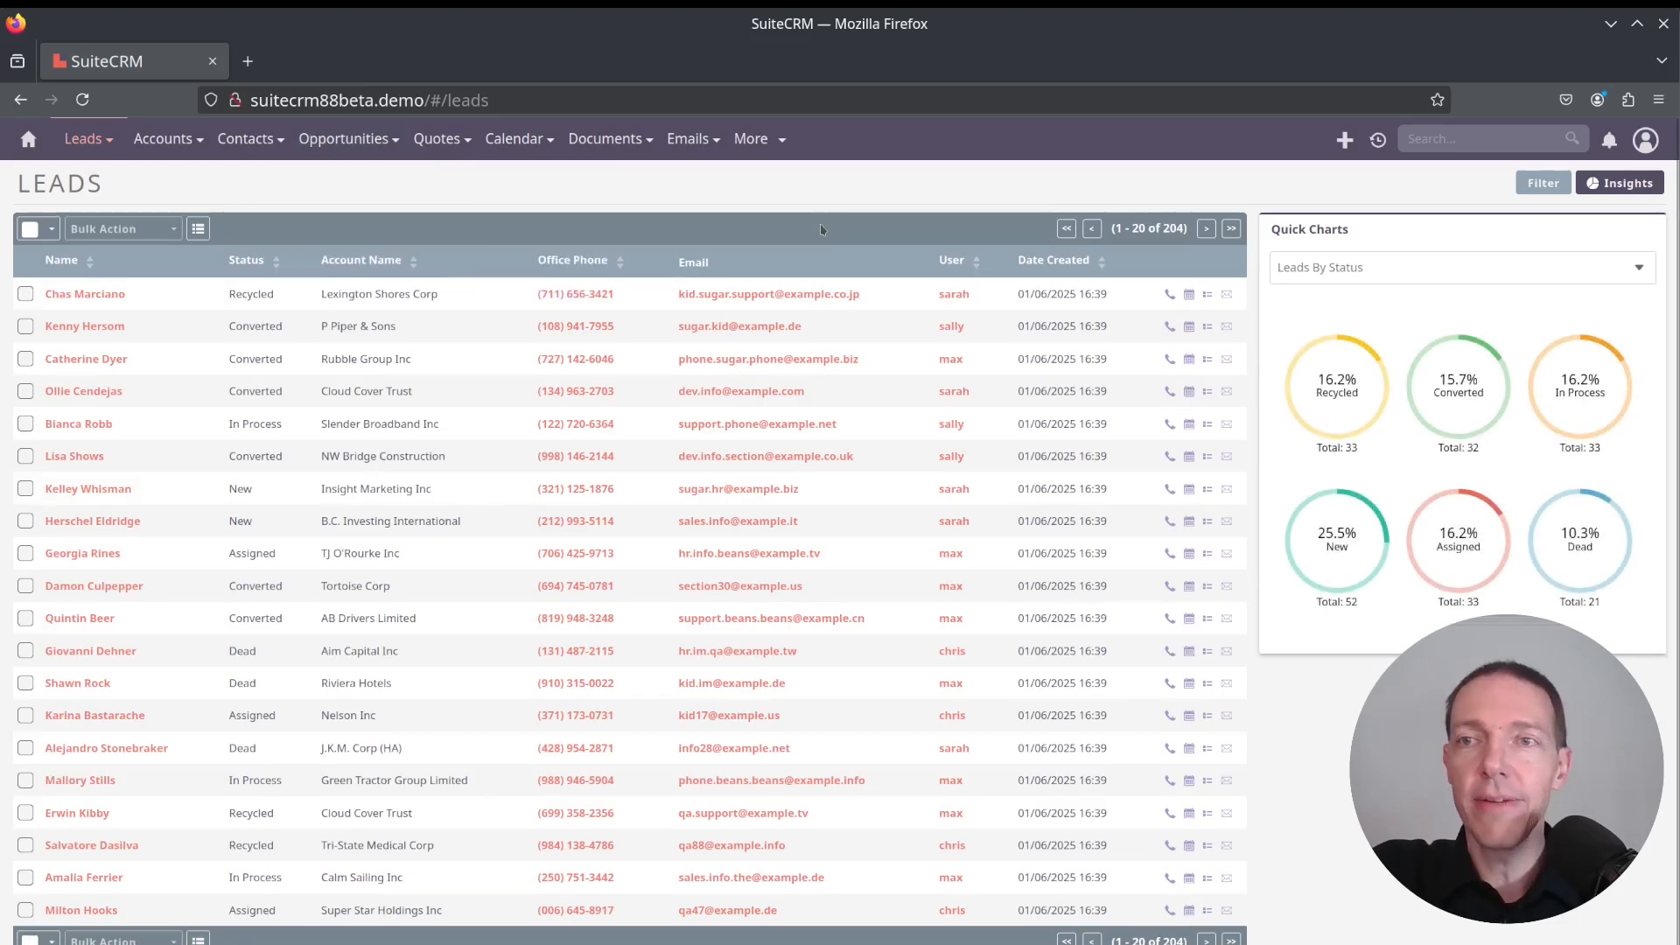
pyautogui.click(1102, 262)
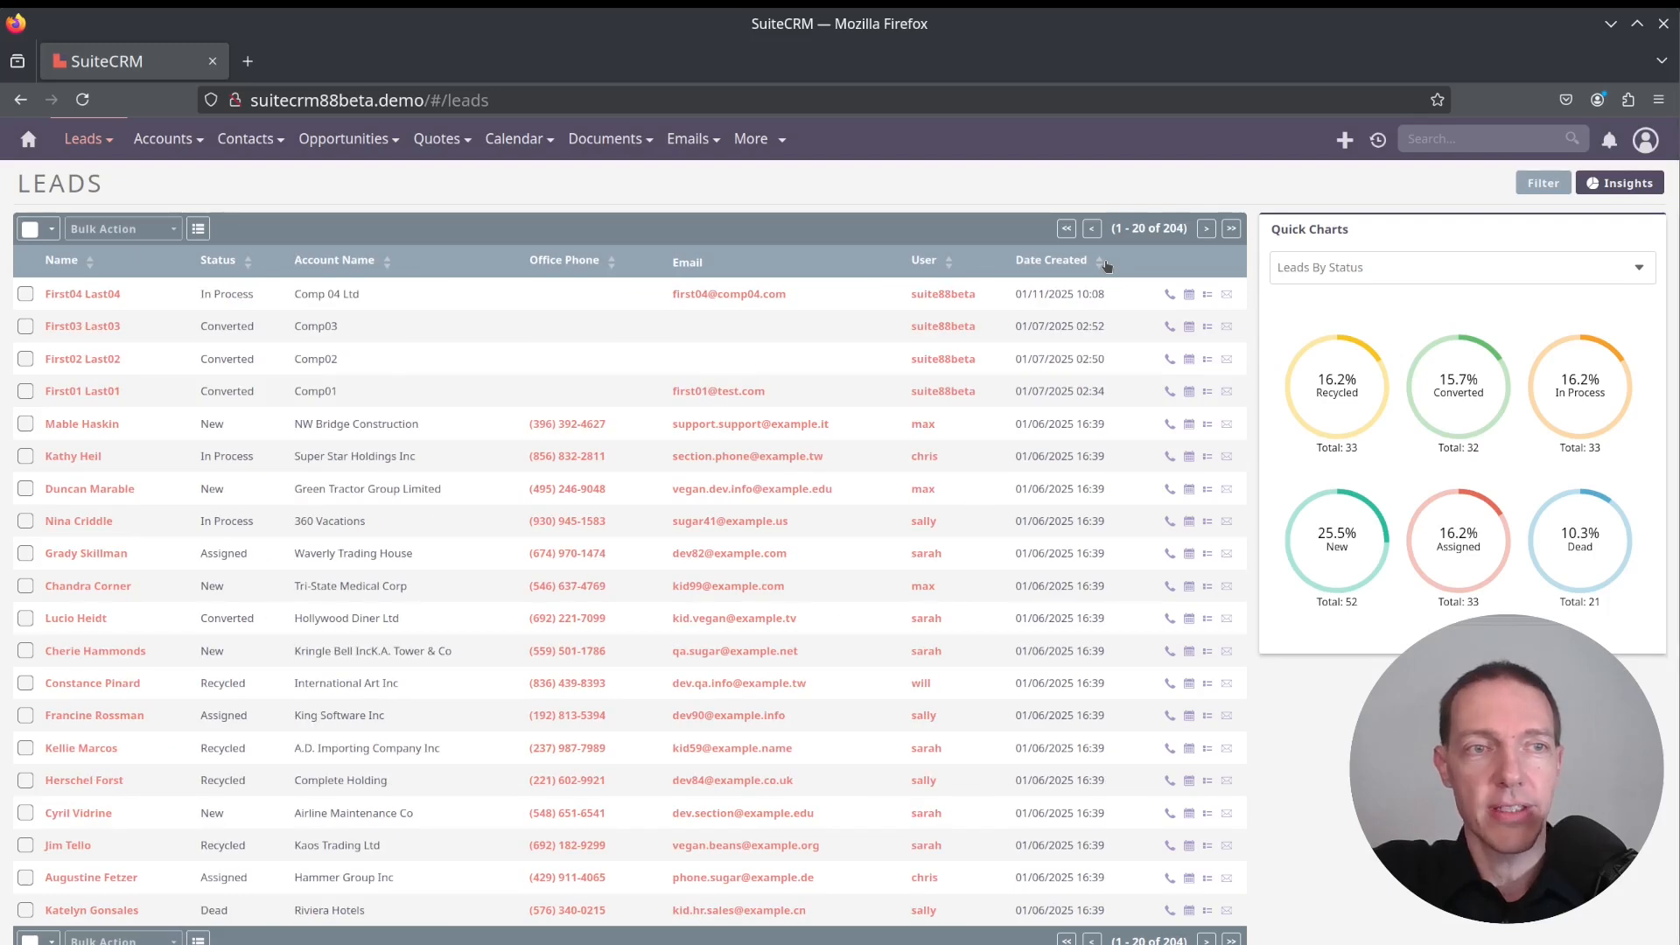
# Open the First04 Last04 lead and review its status and overview details
pyautogui.click(82, 295)
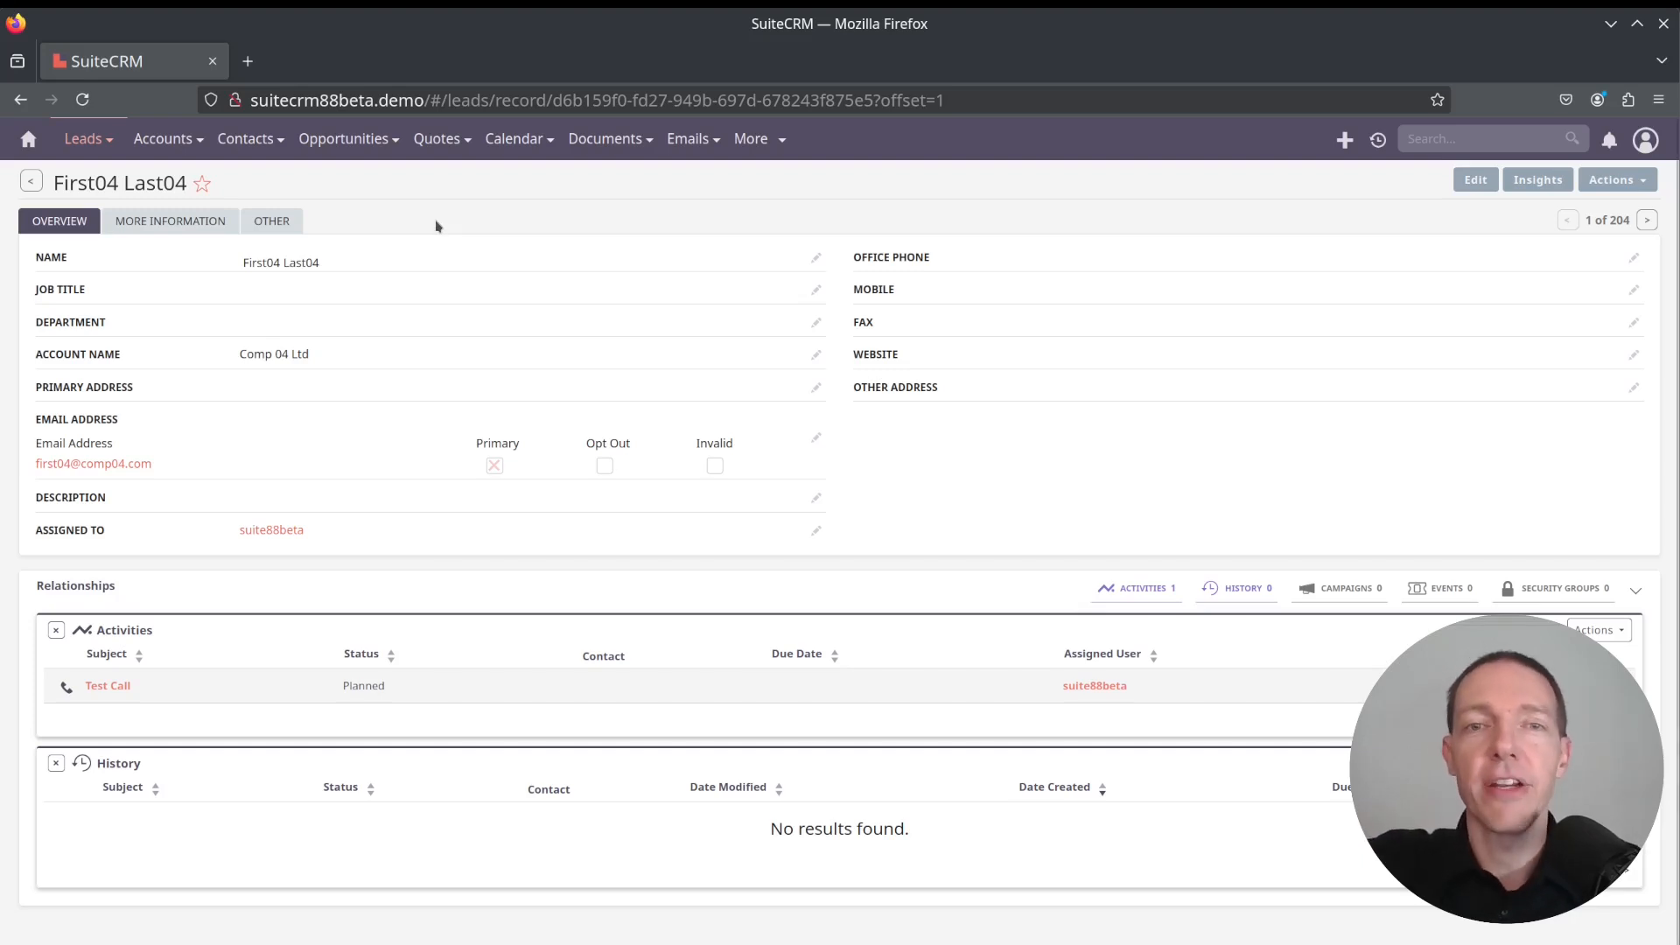
pyautogui.click(157, 219)
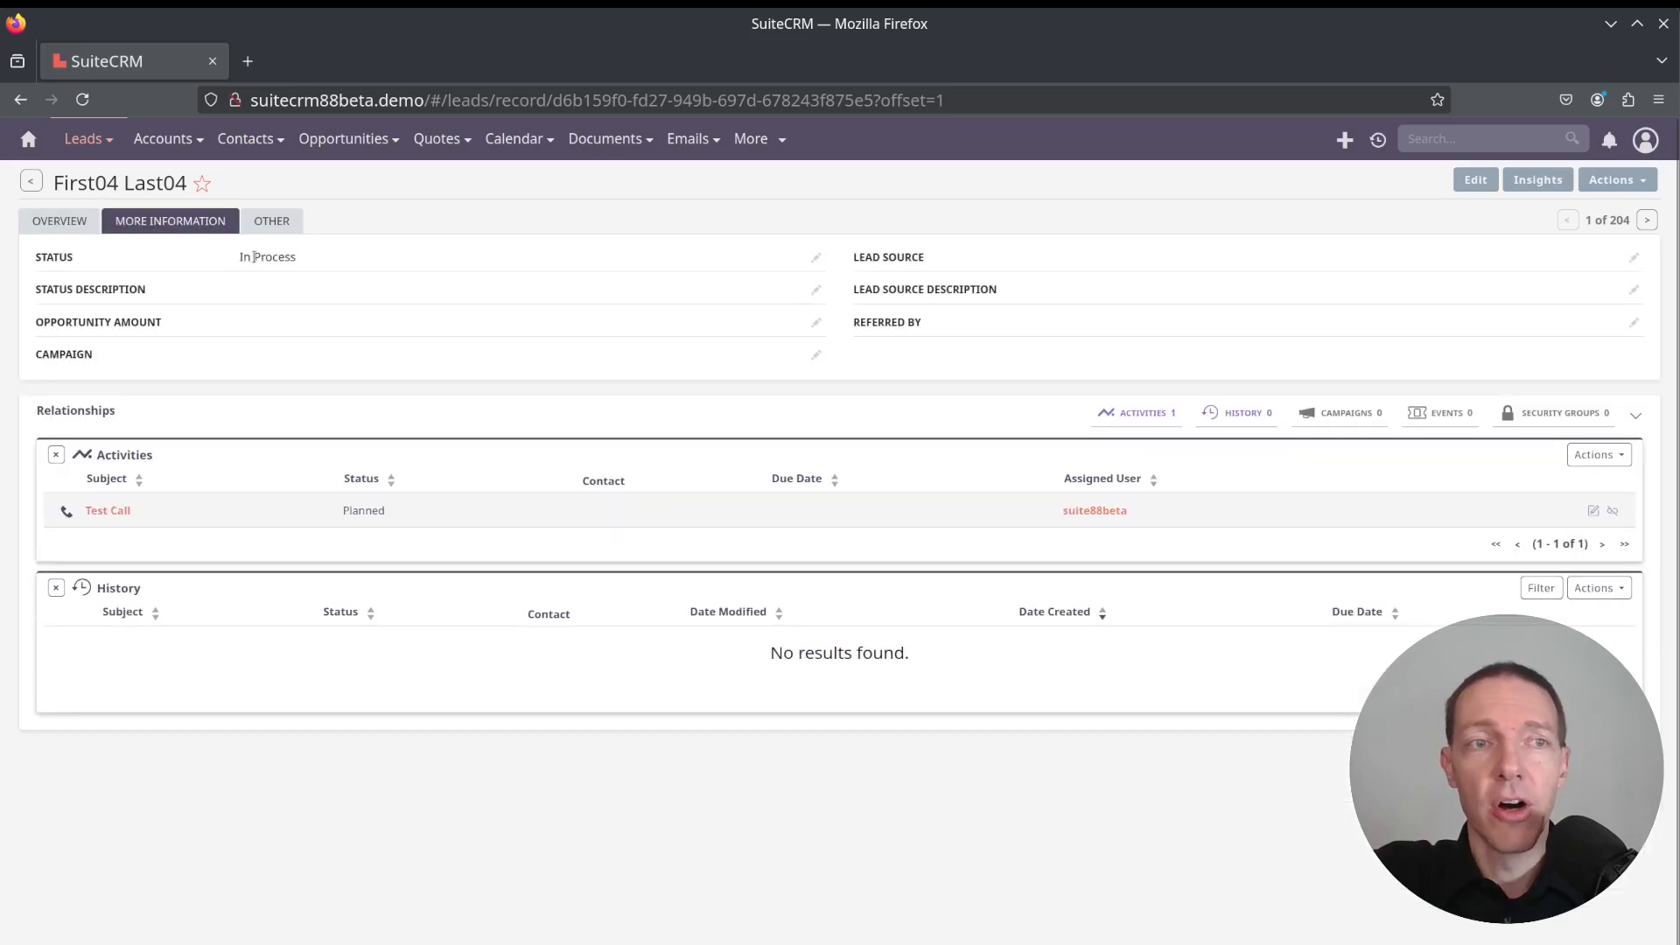
pyautogui.moveTo(237, 261)
pyautogui.mouseDown()
pyautogui.moveTo(311, 256)
pyautogui.moveTo(233, 260)
pyautogui.mouseUp()
pyautogui.click(312, 257)
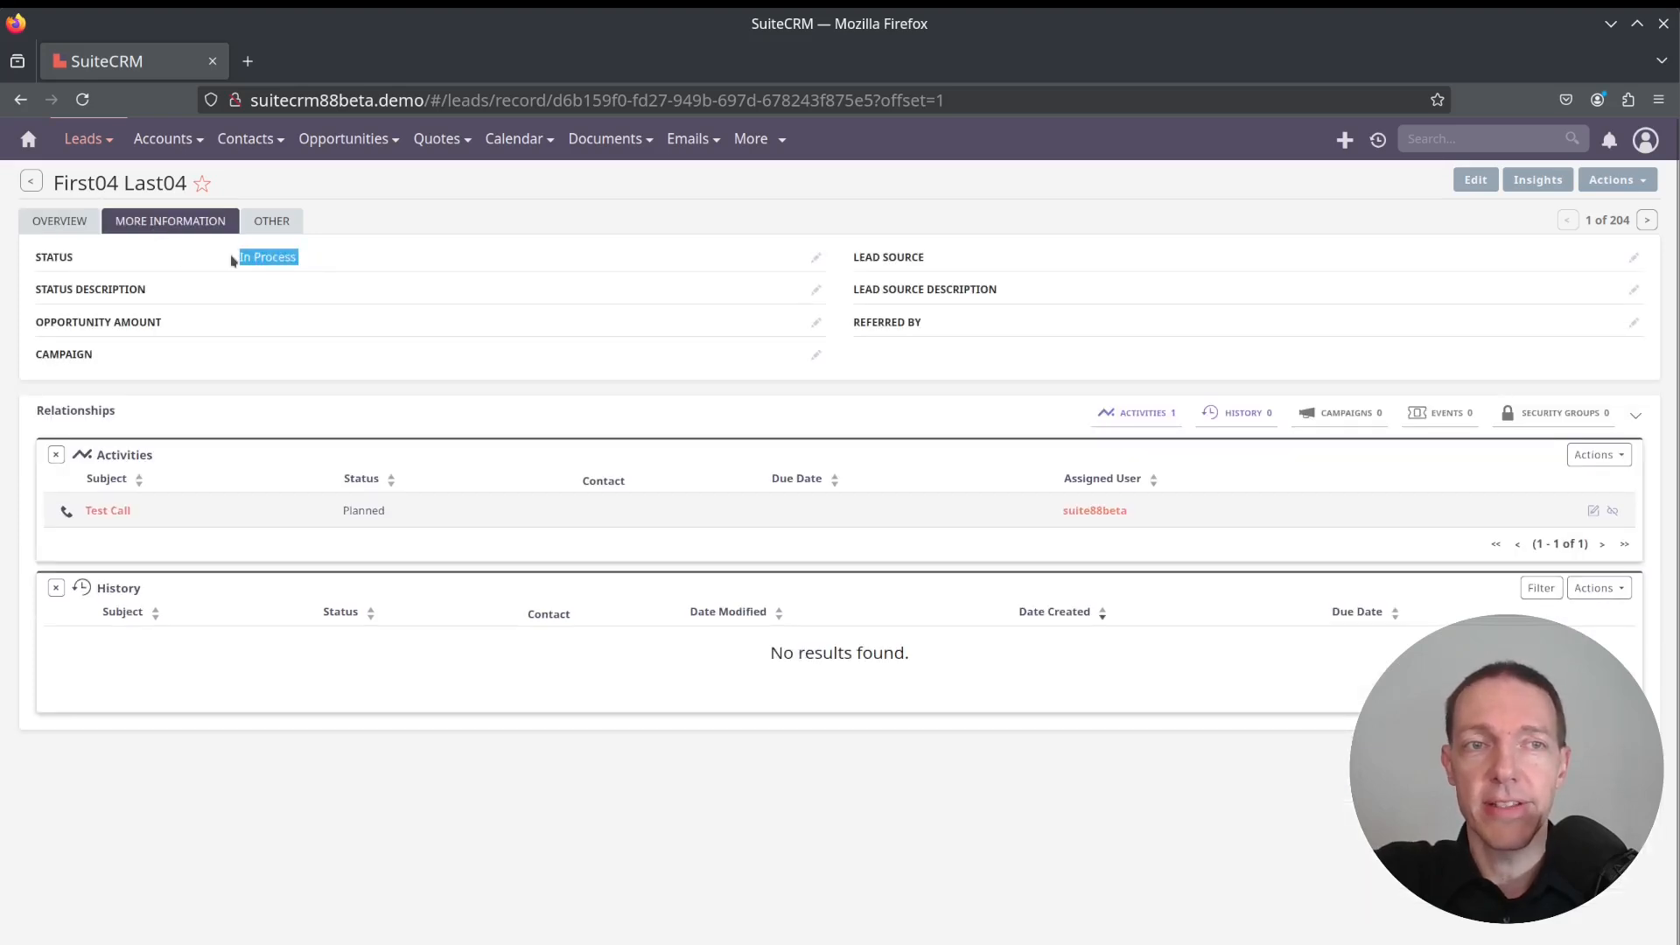
pyautogui.click(318, 262)
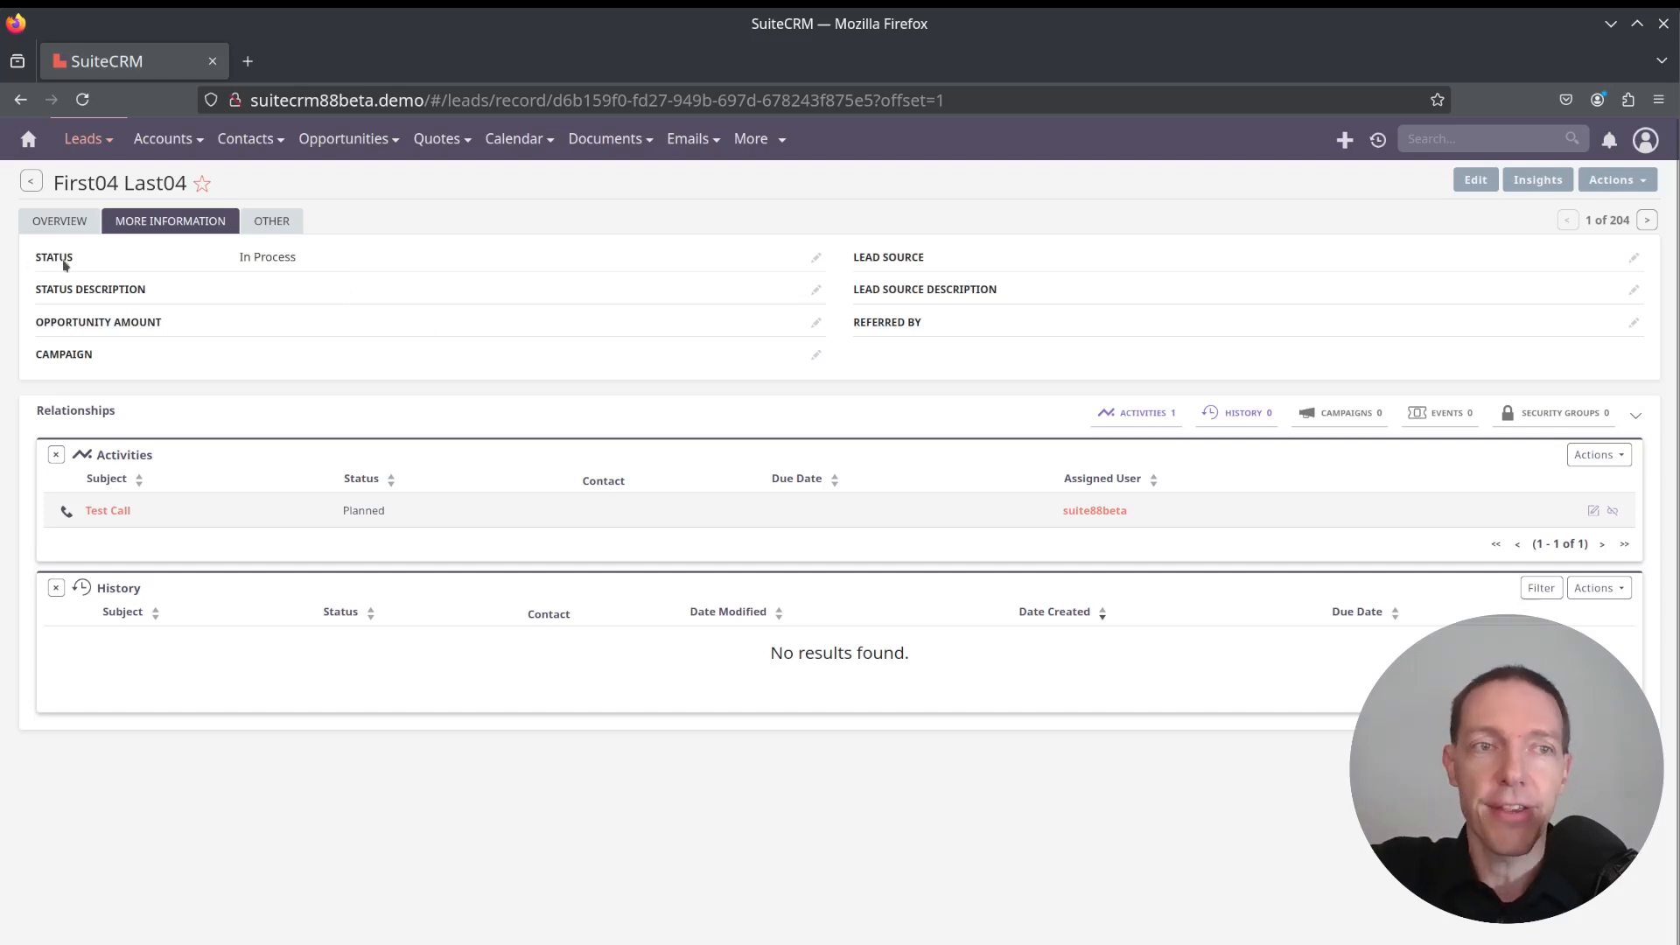
pyautogui.click(61, 225)
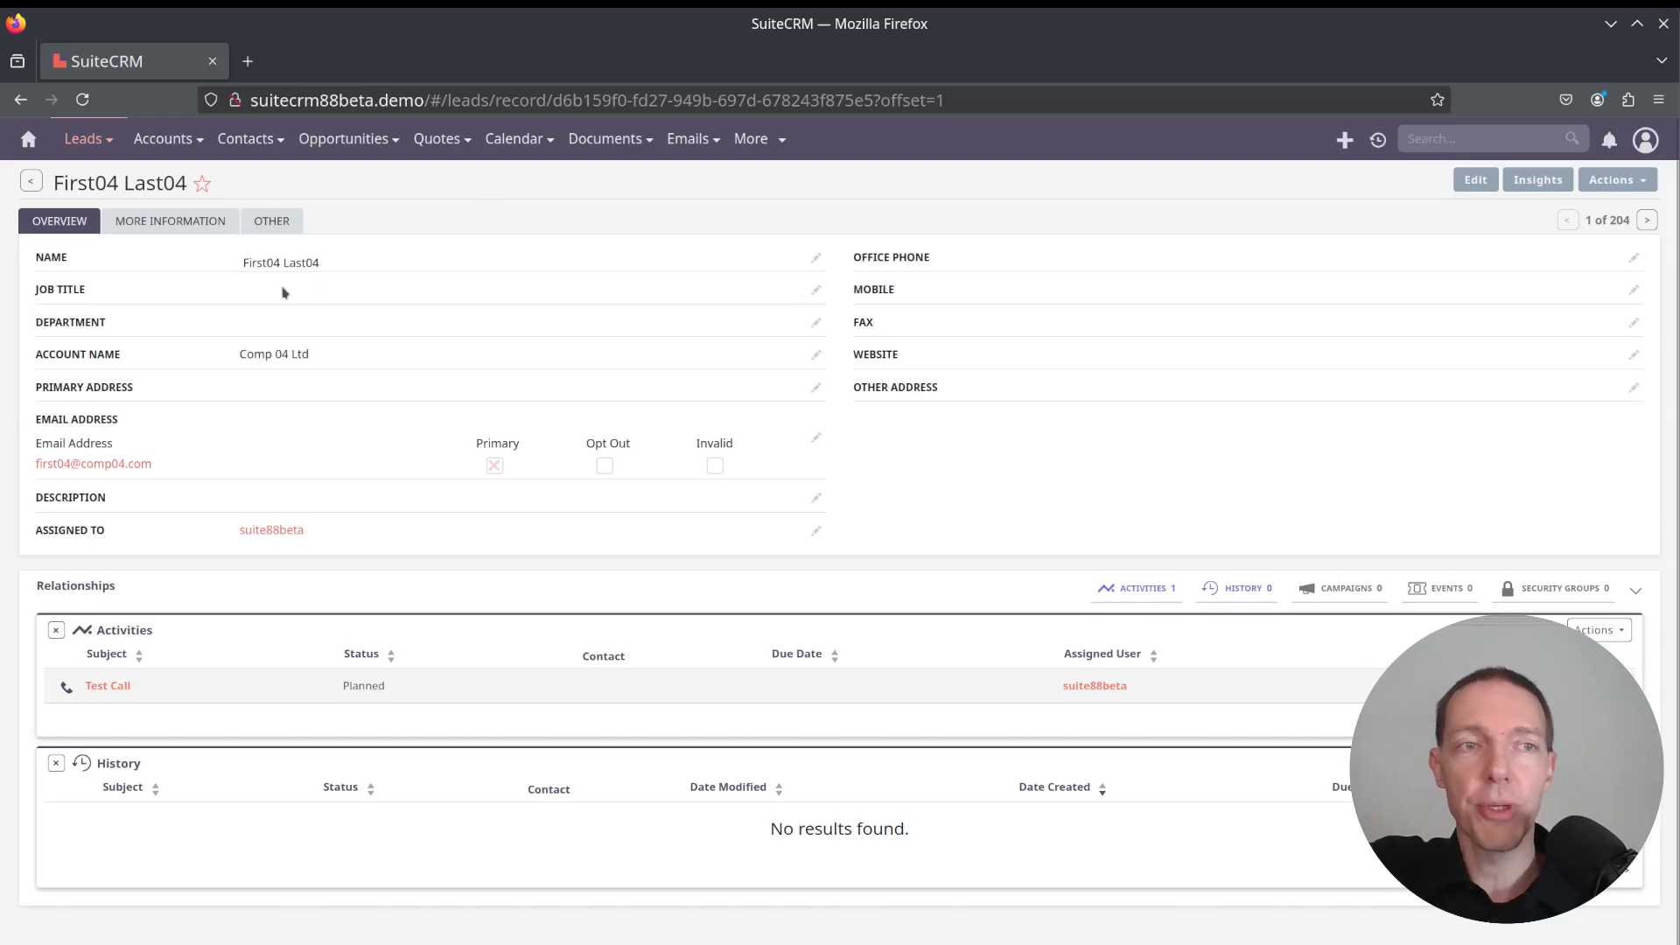
pyautogui.moveTo(240, 262); pyautogui.dragTo(382, 268)
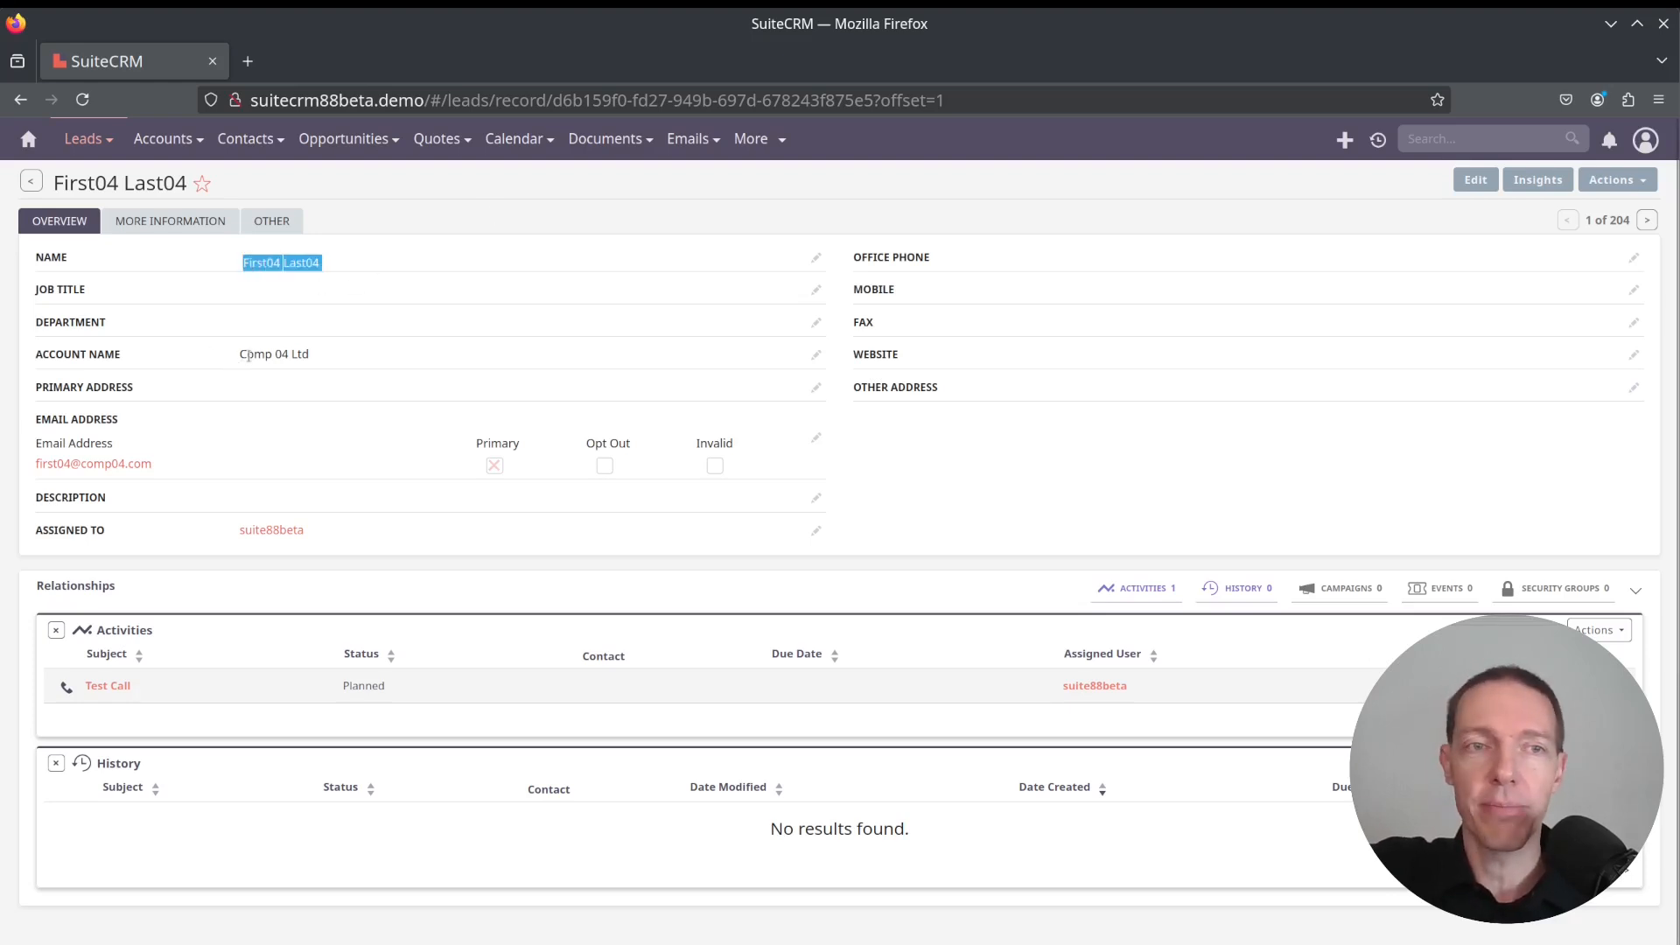
pyautogui.click(325, 354)
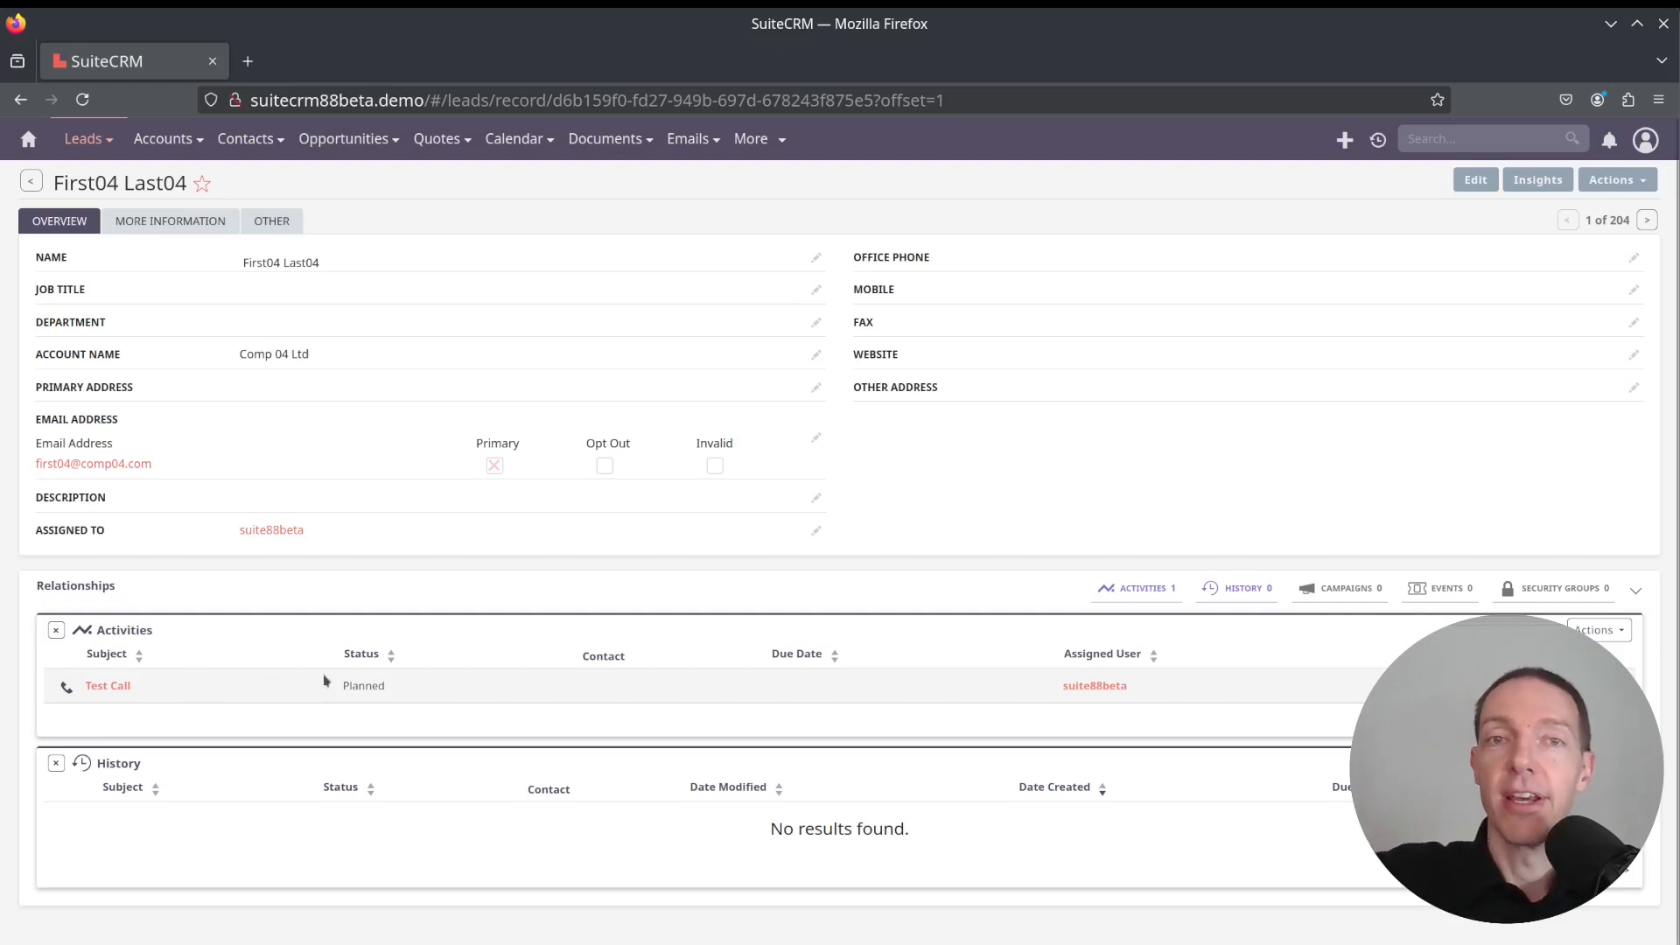
# Start converting the lead and review the contact and account sections of the Convert Lead form
pyautogui.click(1649, 180)
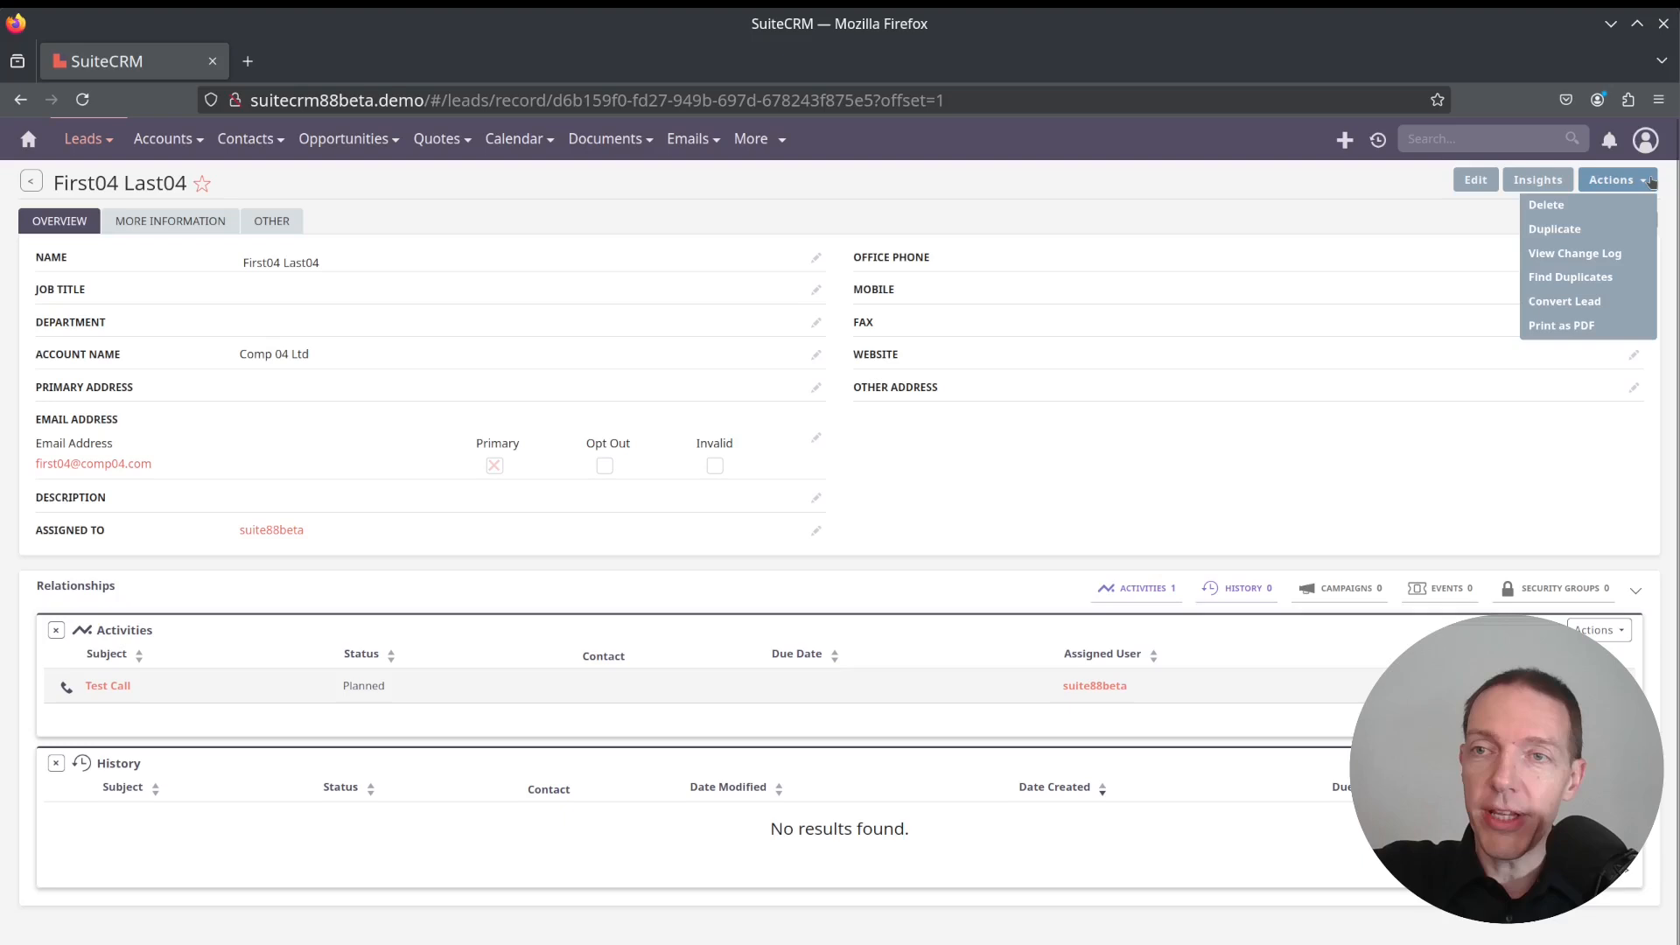
pyautogui.click(1579, 301)
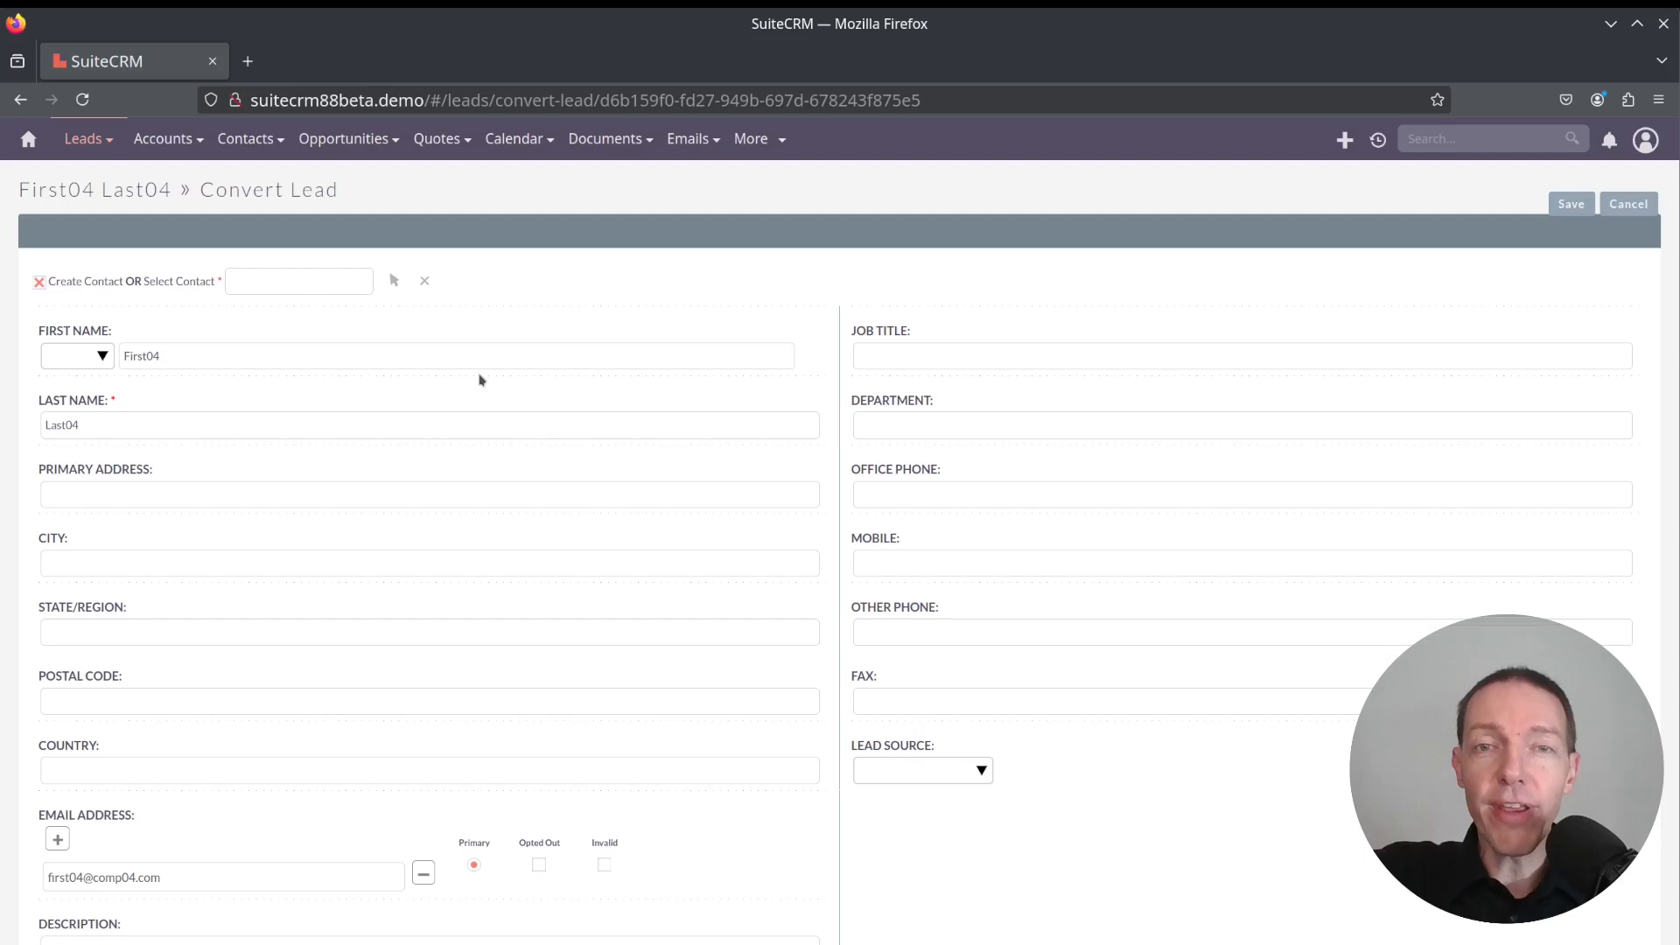
pyautogui.scroll(-2, 354, 521)
pyautogui.scroll(-5, 354, 521)
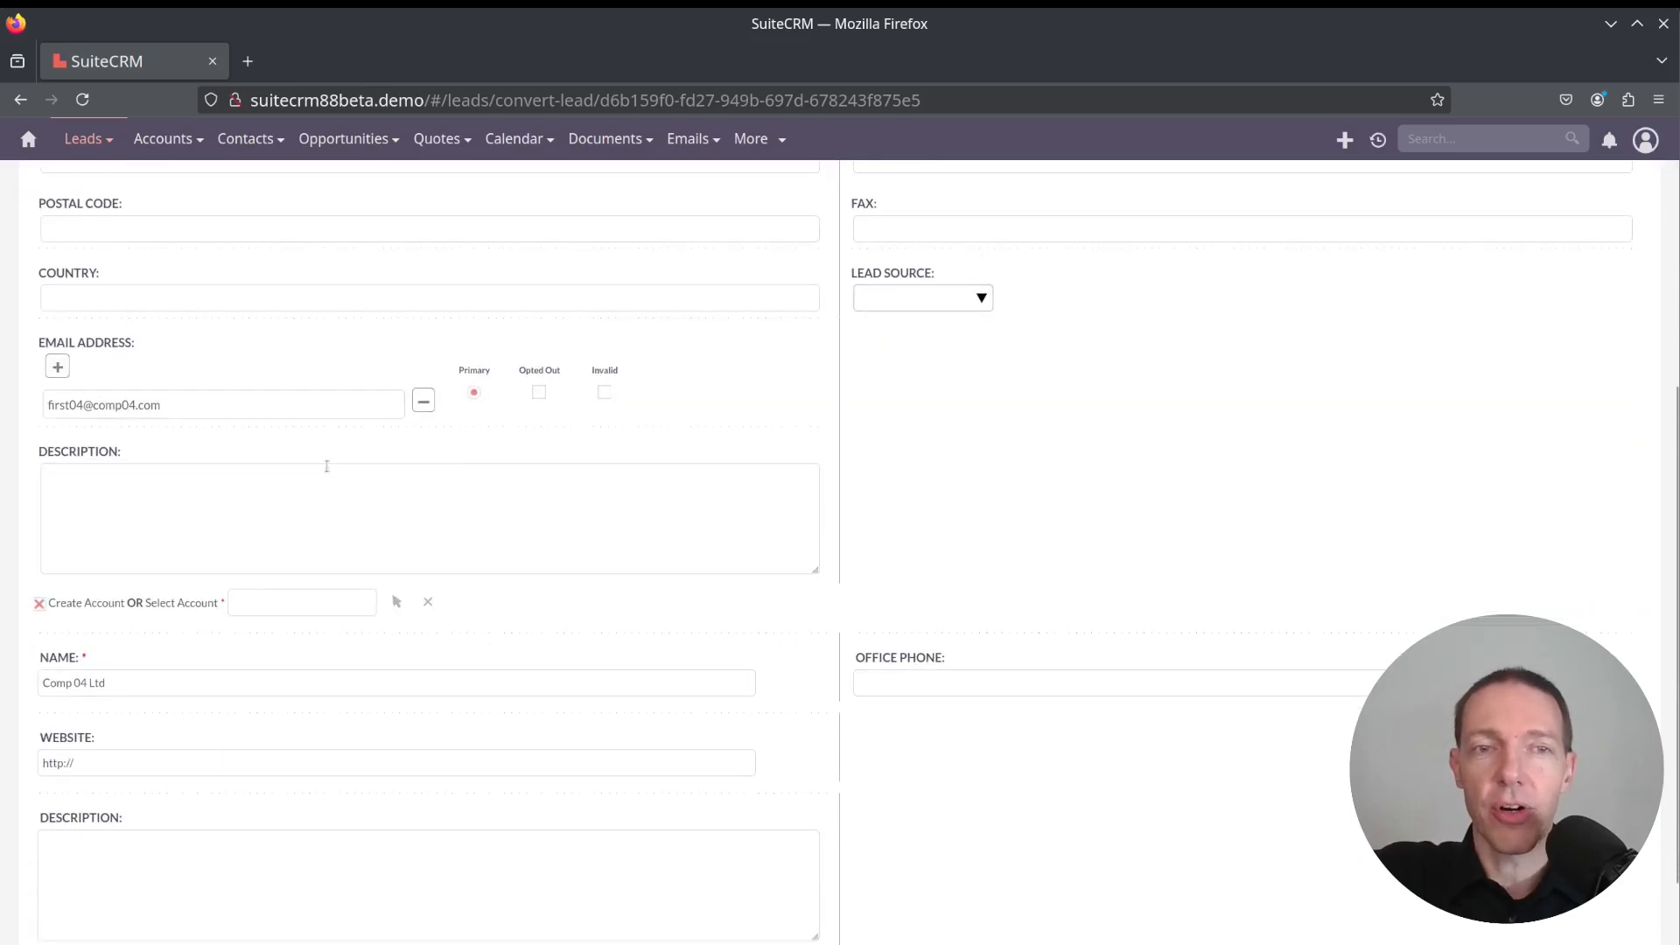
pyautogui.scroll(8, 300, 435)
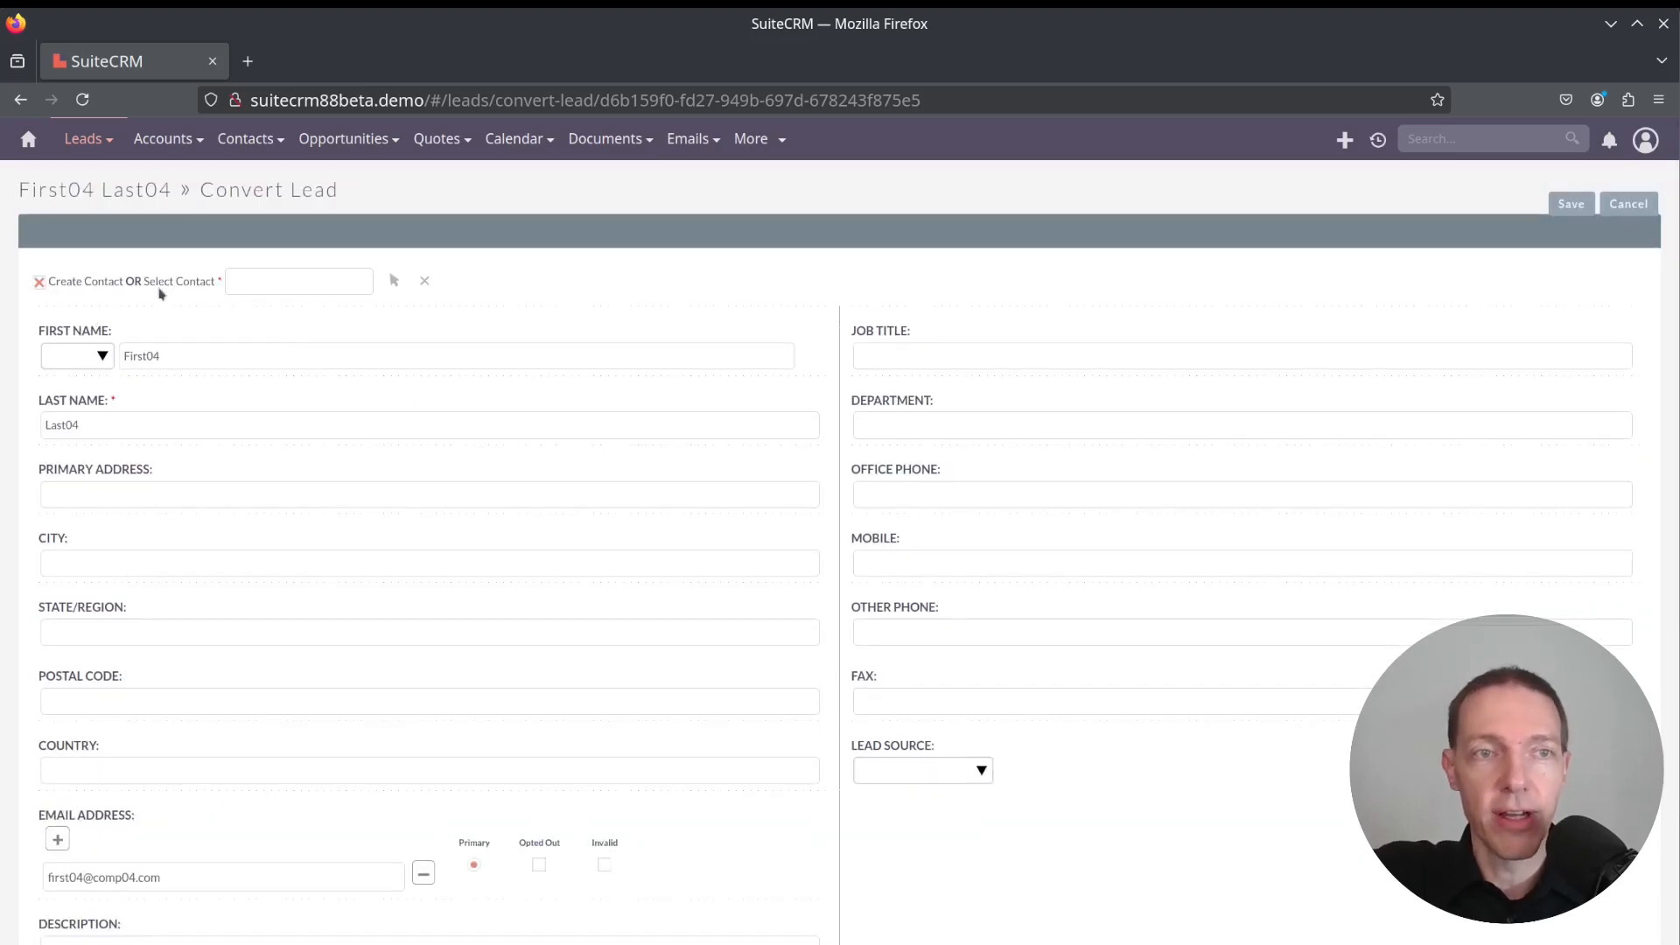
pyautogui.doubleClick(194, 281)
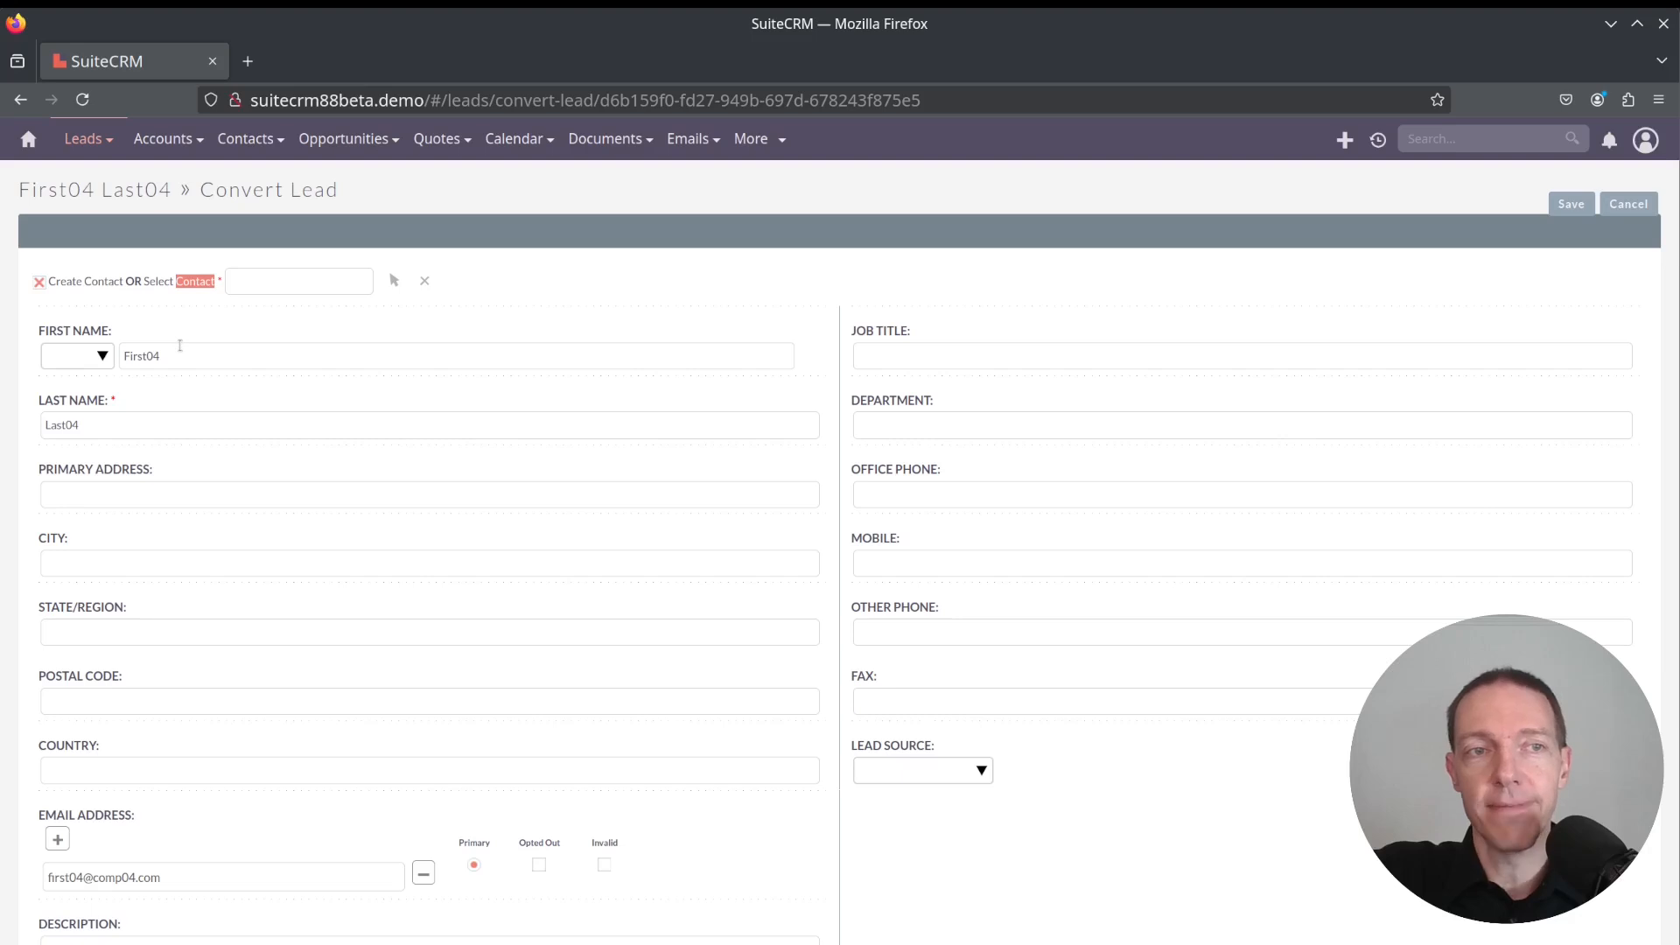
pyautogui.scroll(-8, 188, 367)
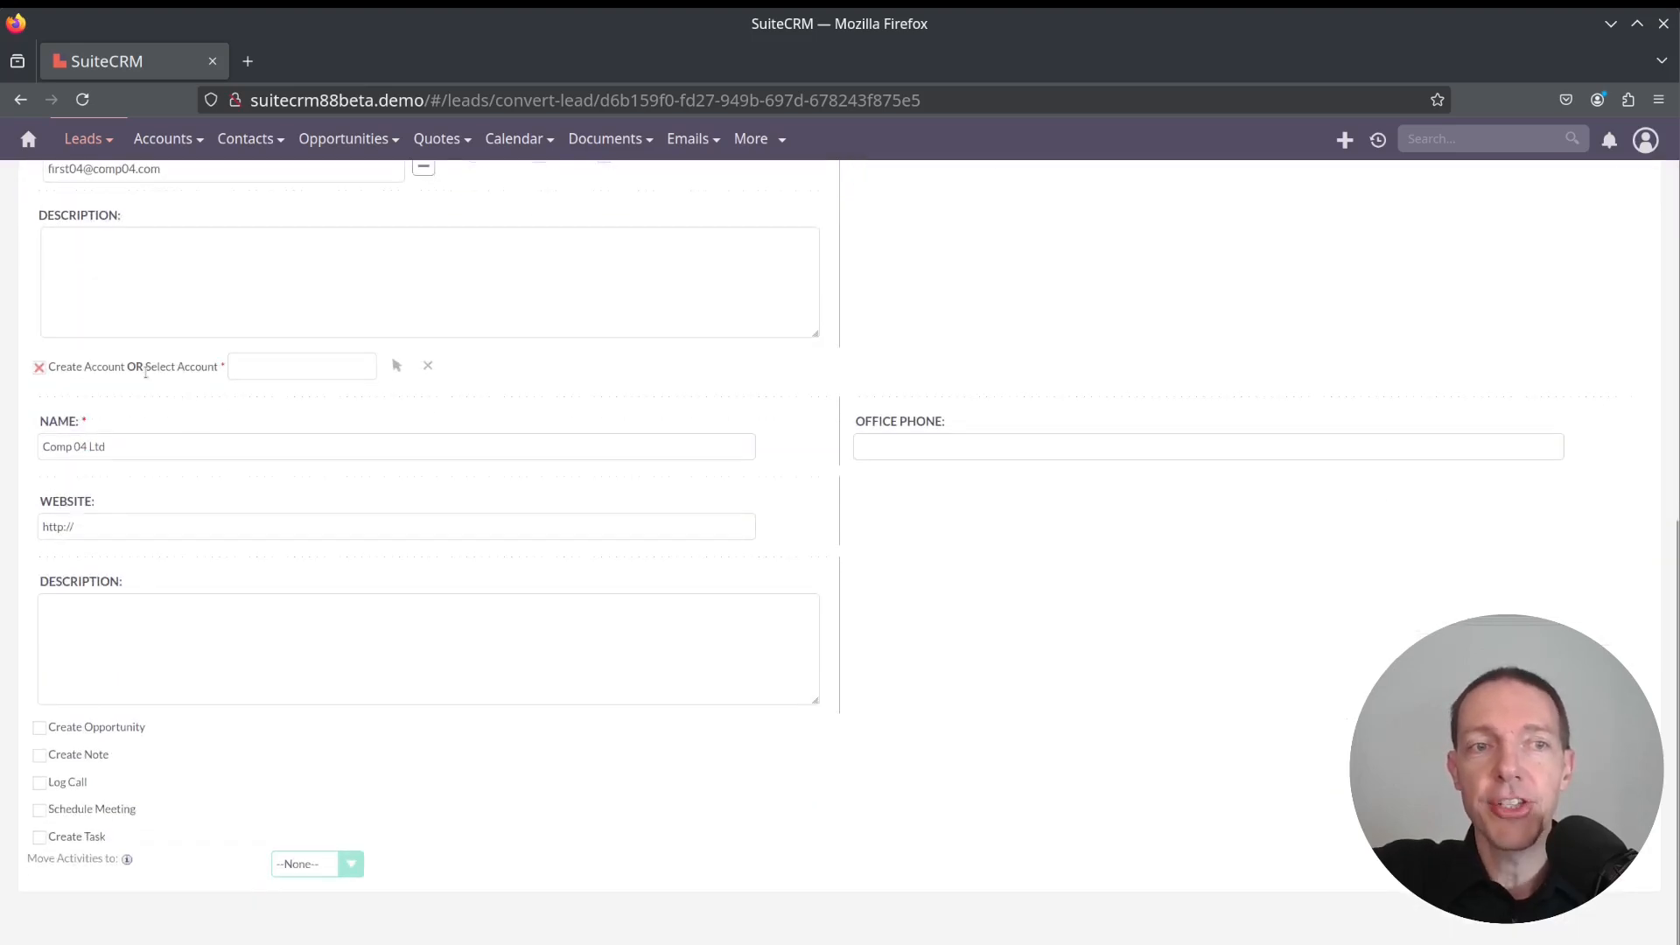
pyautogui.moveTo(103, 369); pyautogui.dragTo(202, 370)
pyautogui.doubleClick(203, 370)
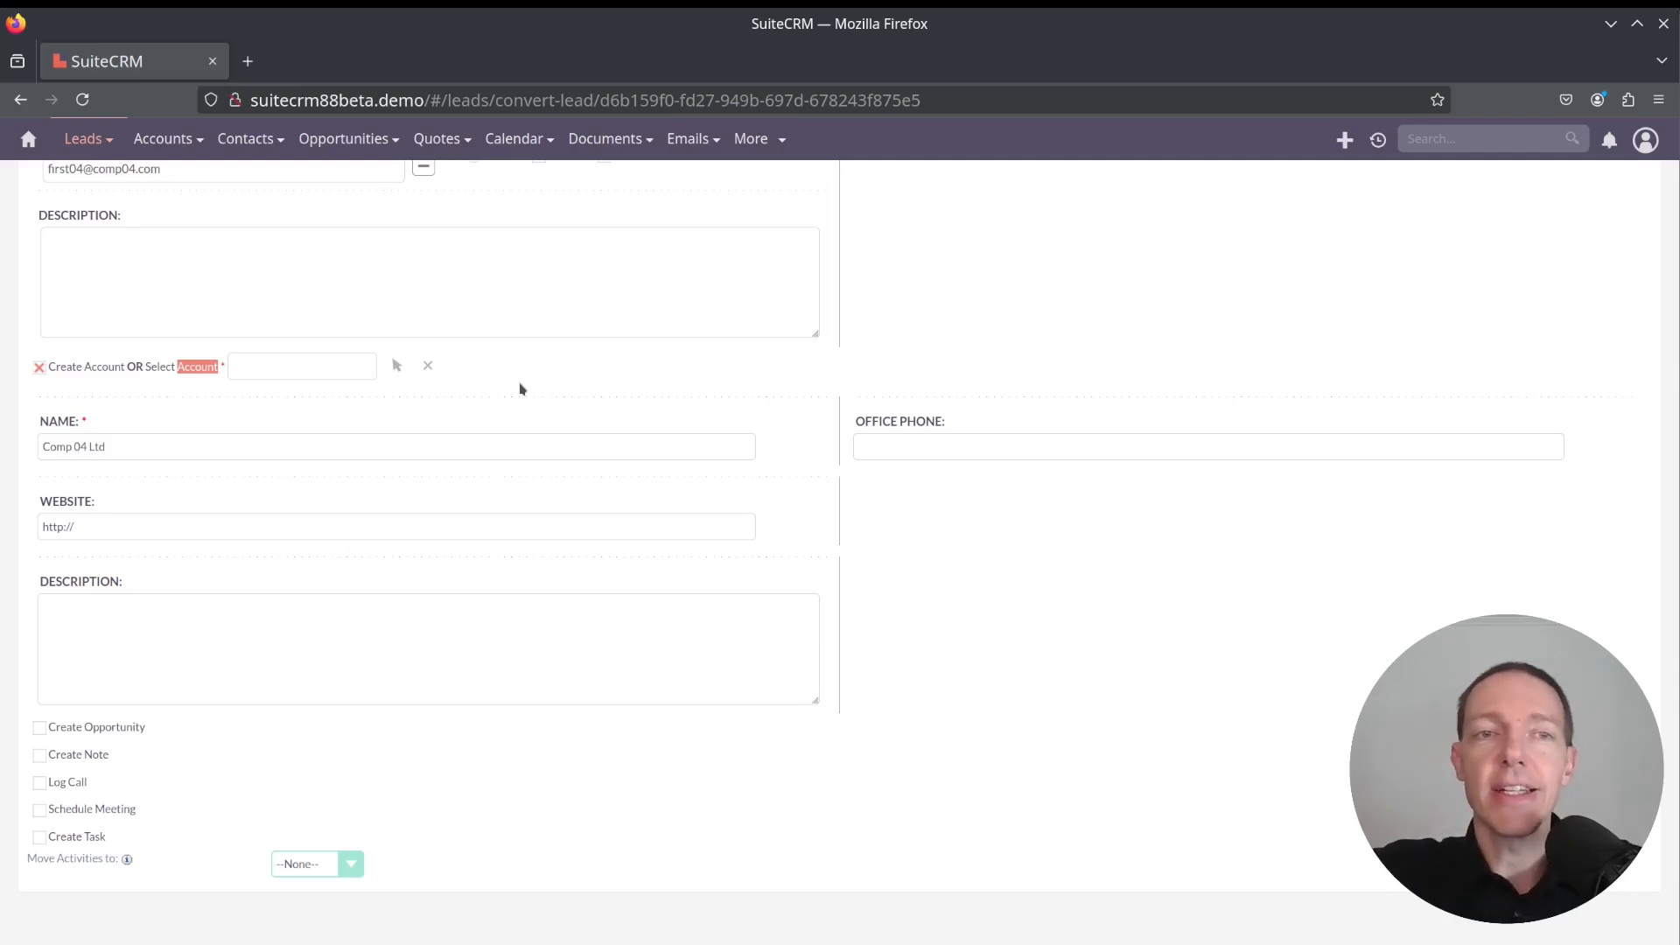
pyautogui.click(584, 376)
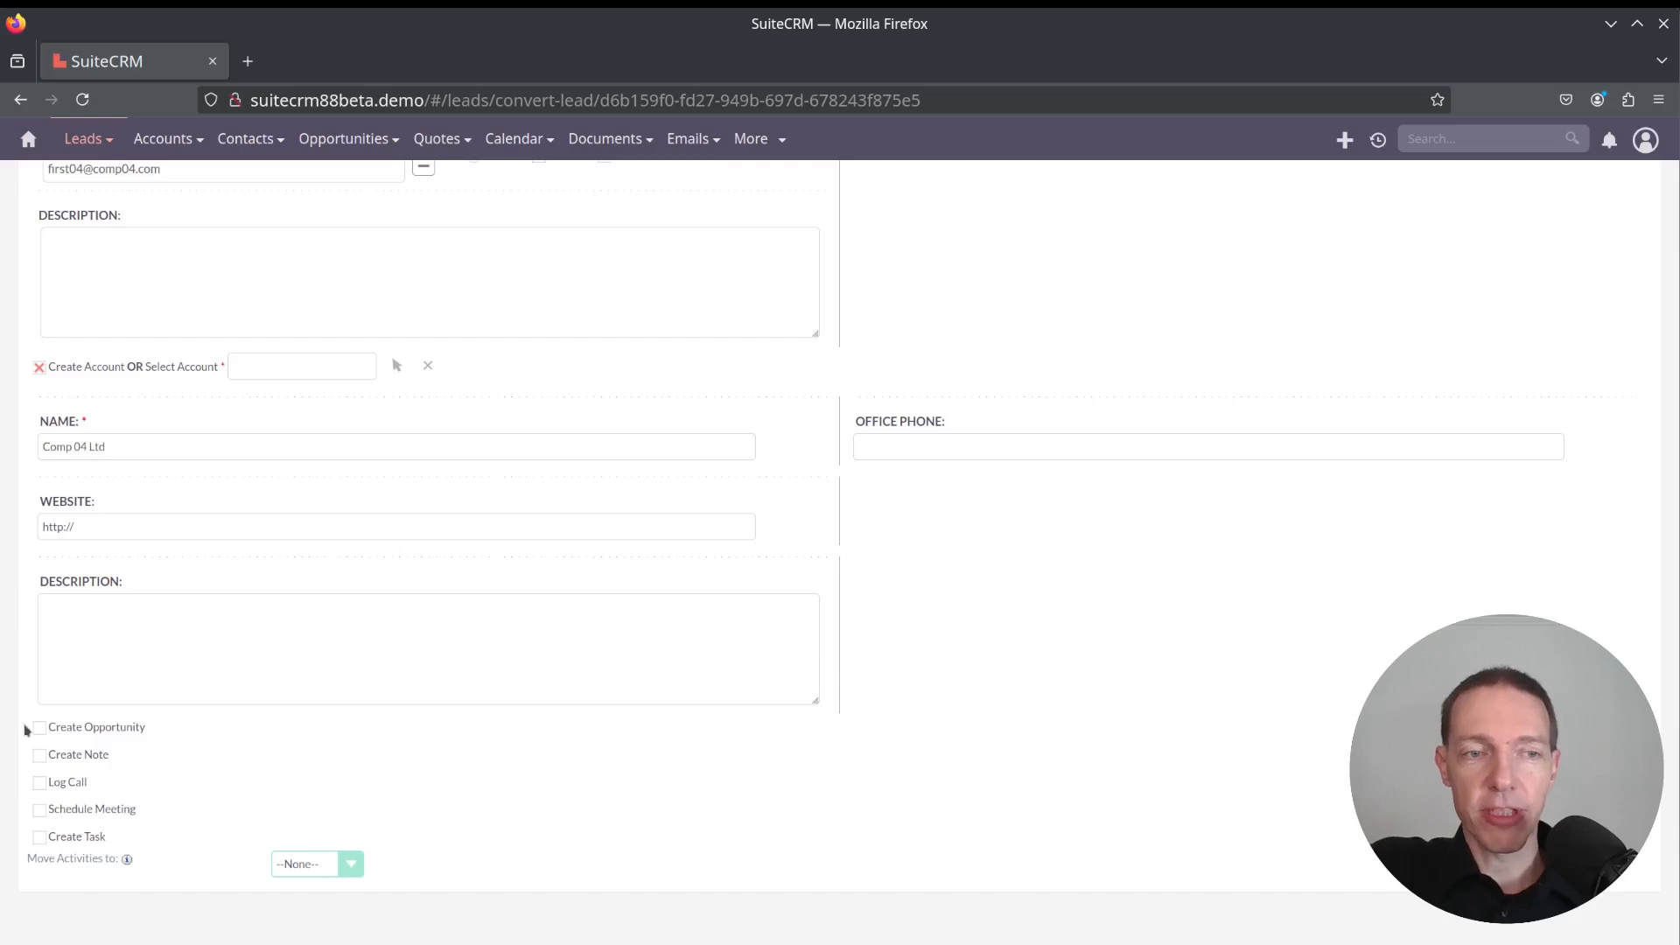
# Turn on Create Opportunity to inspect its fields, then turn it off again
pyautogui.moveTo(26, 725); pyautogui.dragTo(146, 847)
pyautogui.click(146, 845)
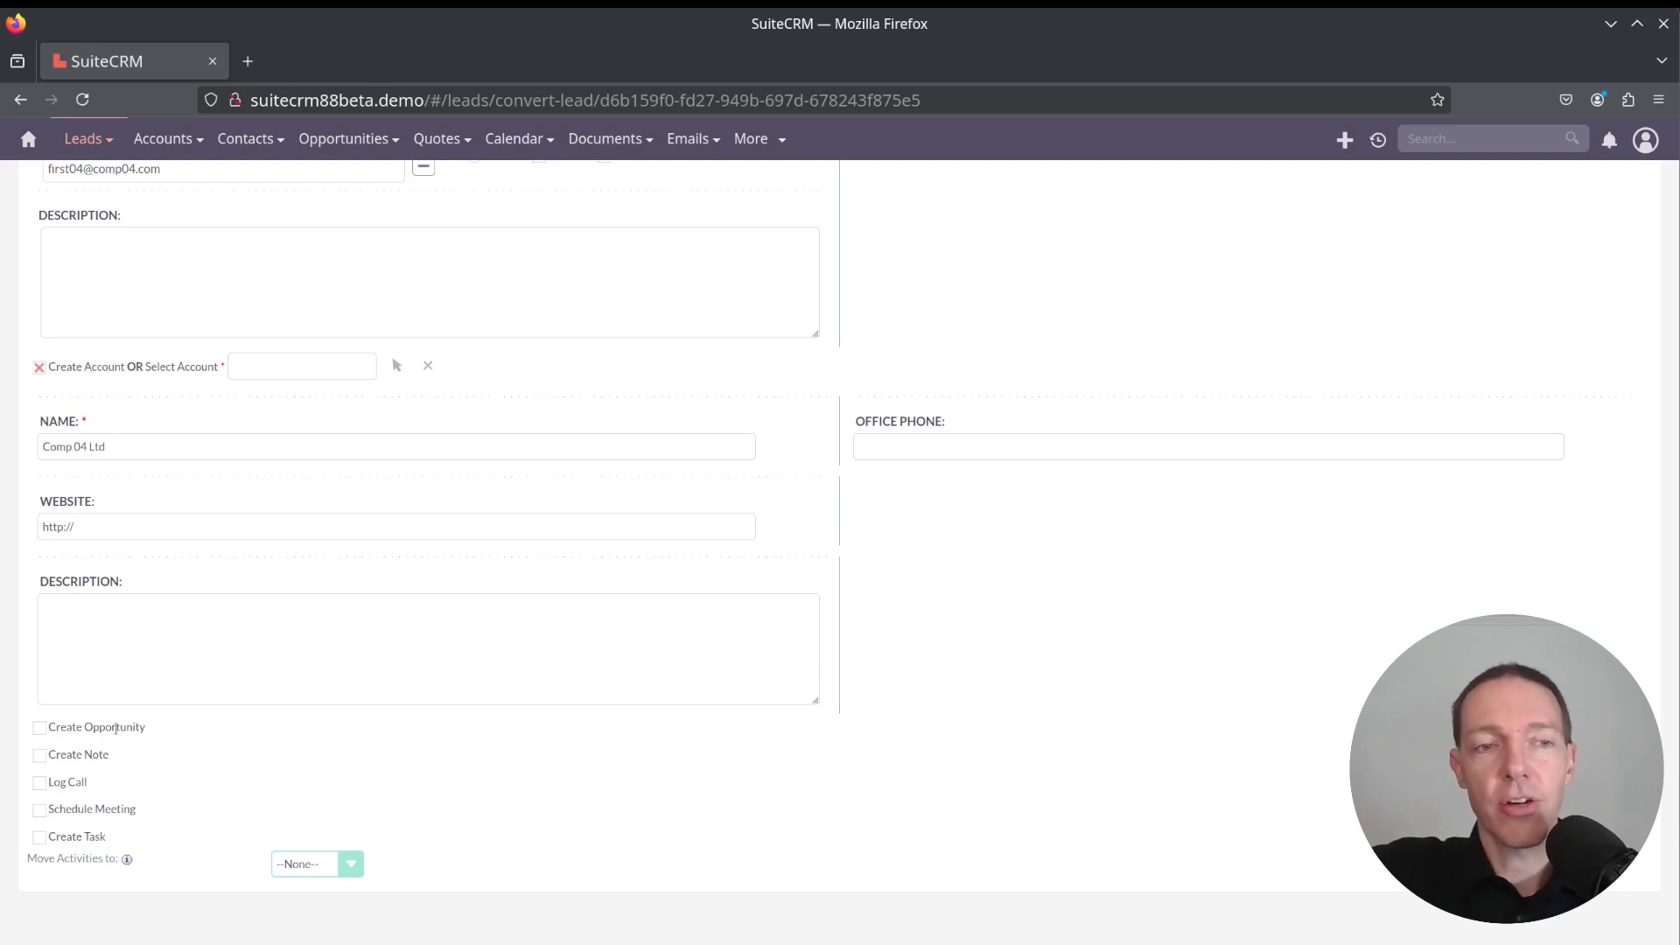
pyautogui.click(40, 728)
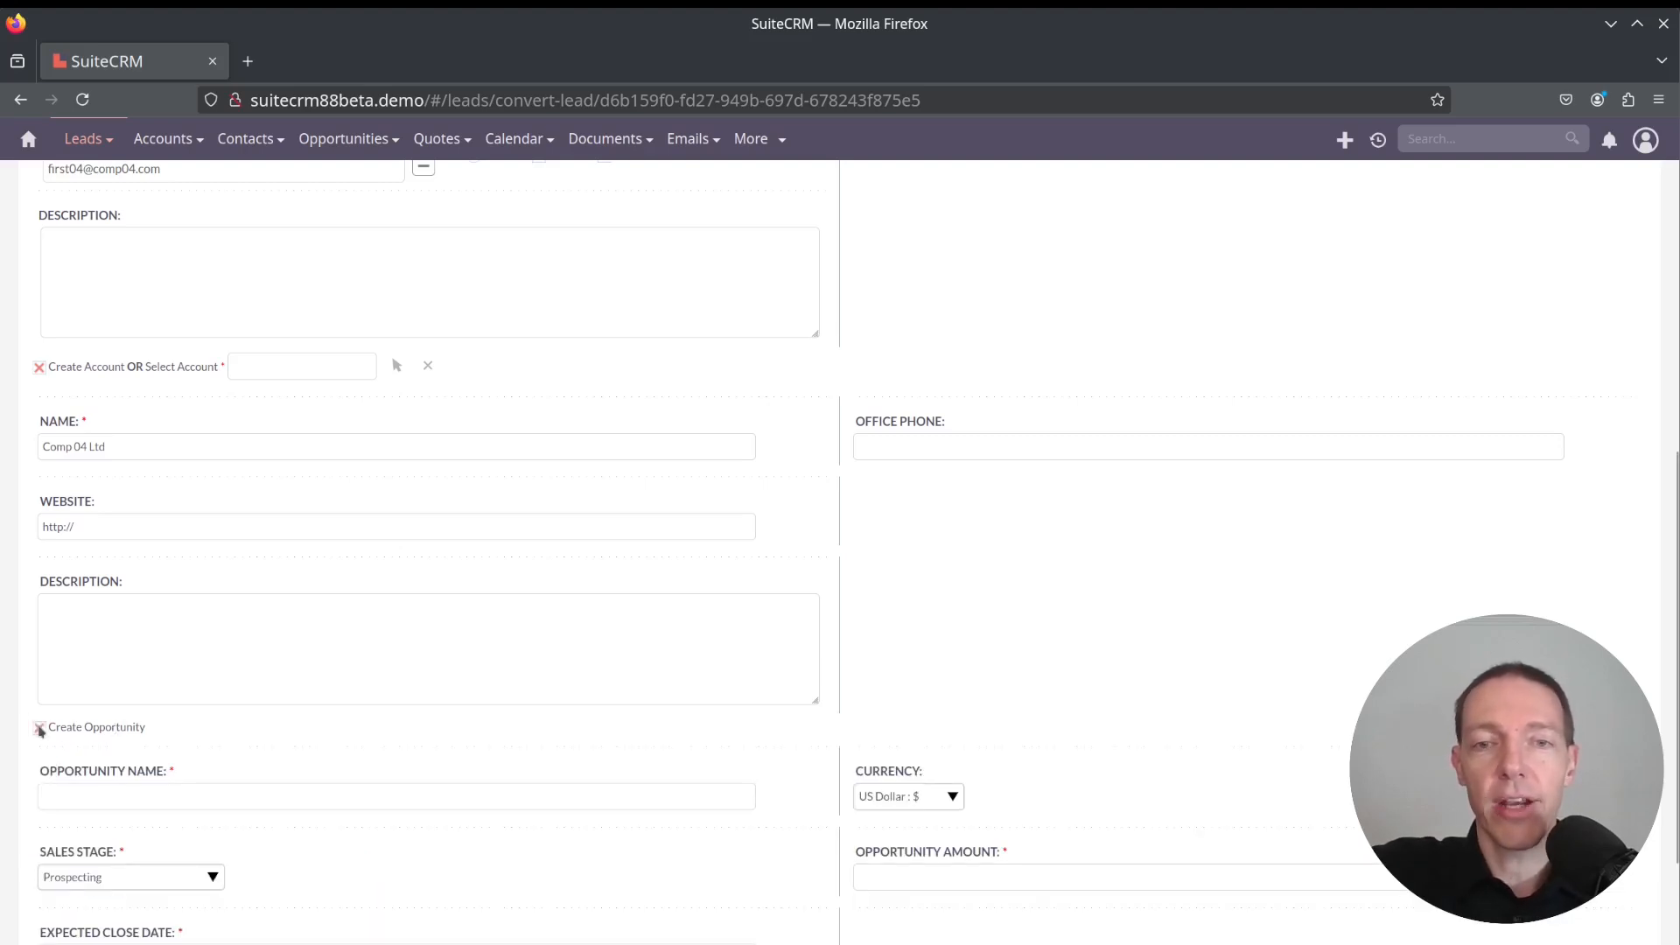
pyautogui.scroll(-4, 156, 537)
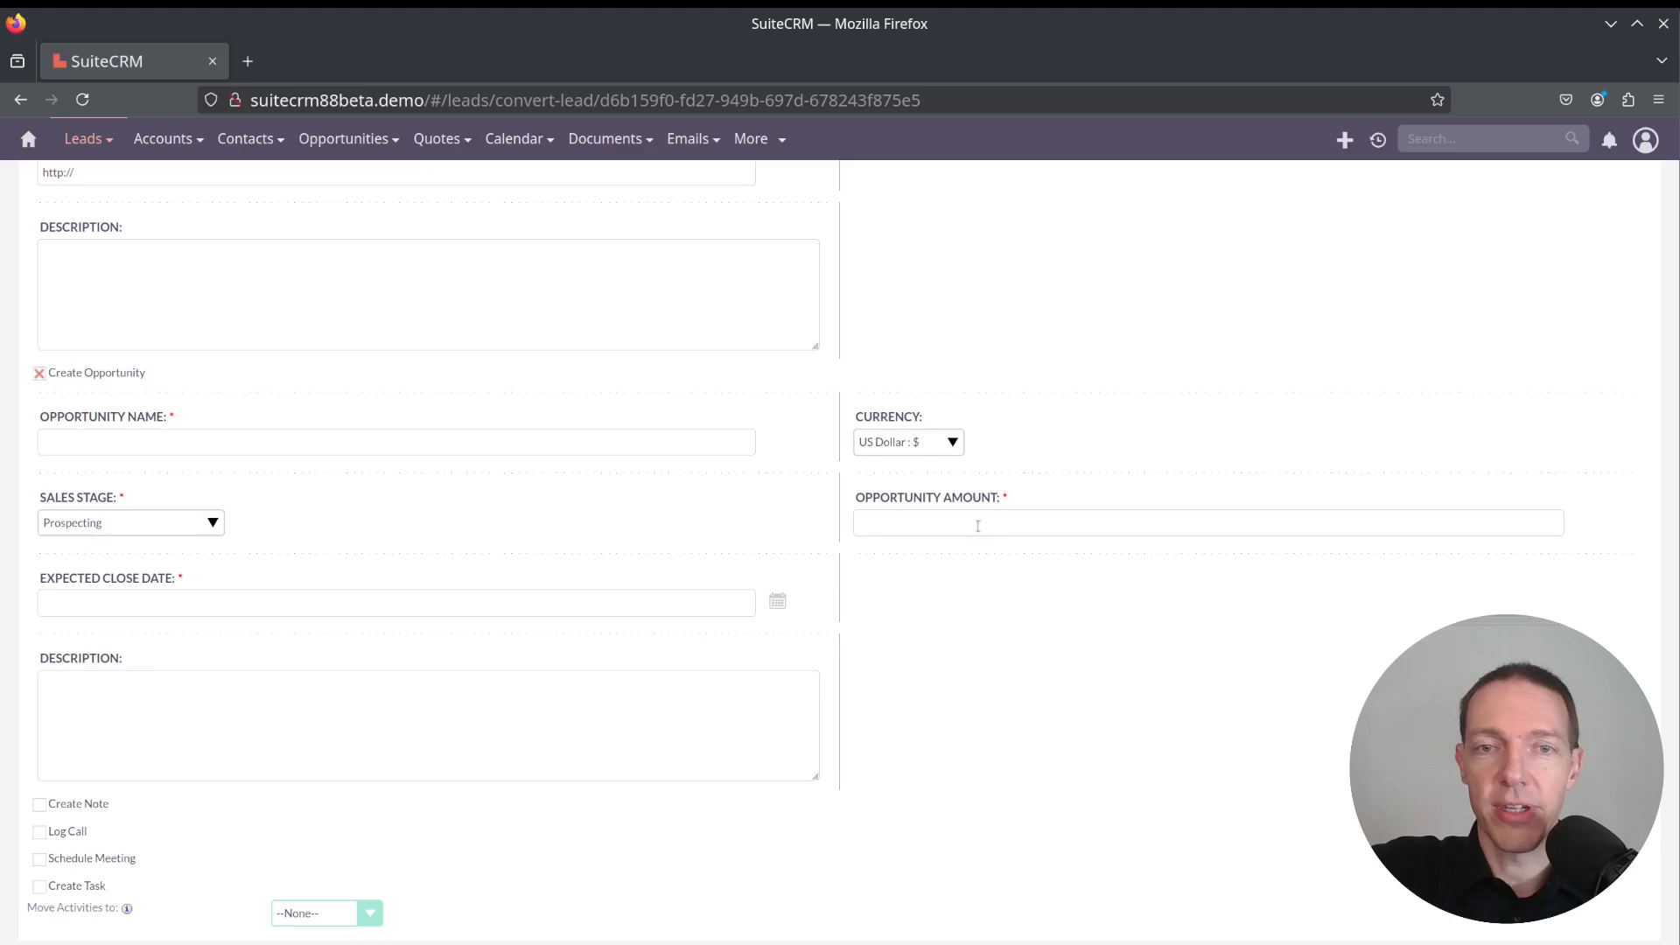
pyautogui.click(40, 374)
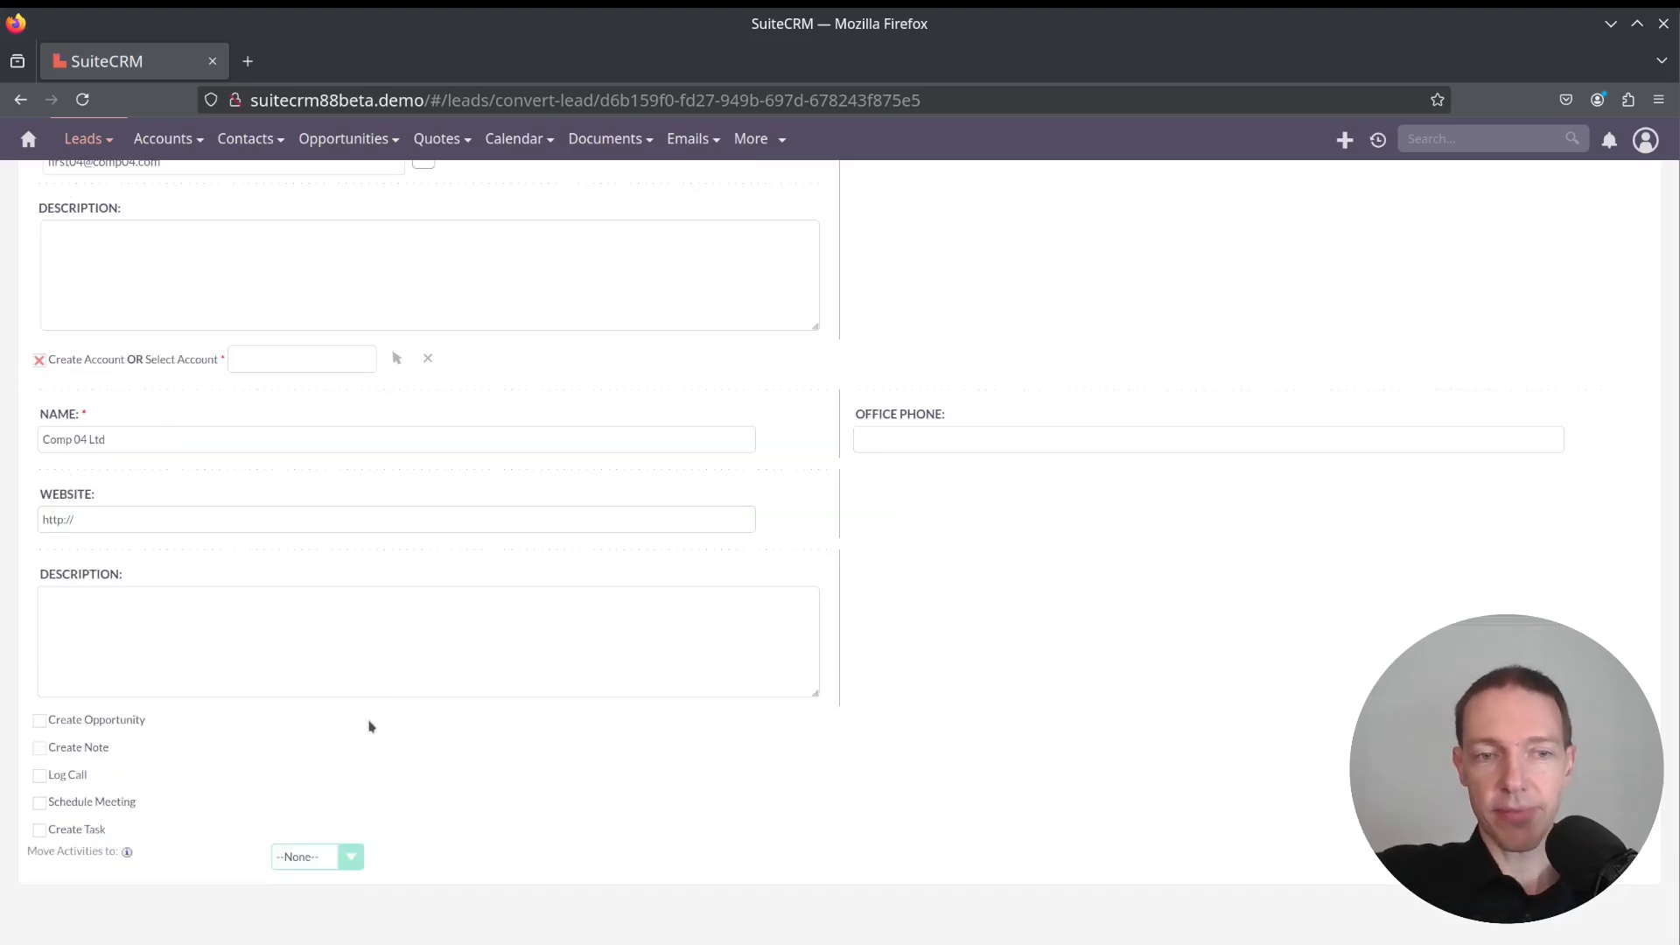
# Set Move Activities to Contact and save the lead conversion
pyautogui.click(331, 861)
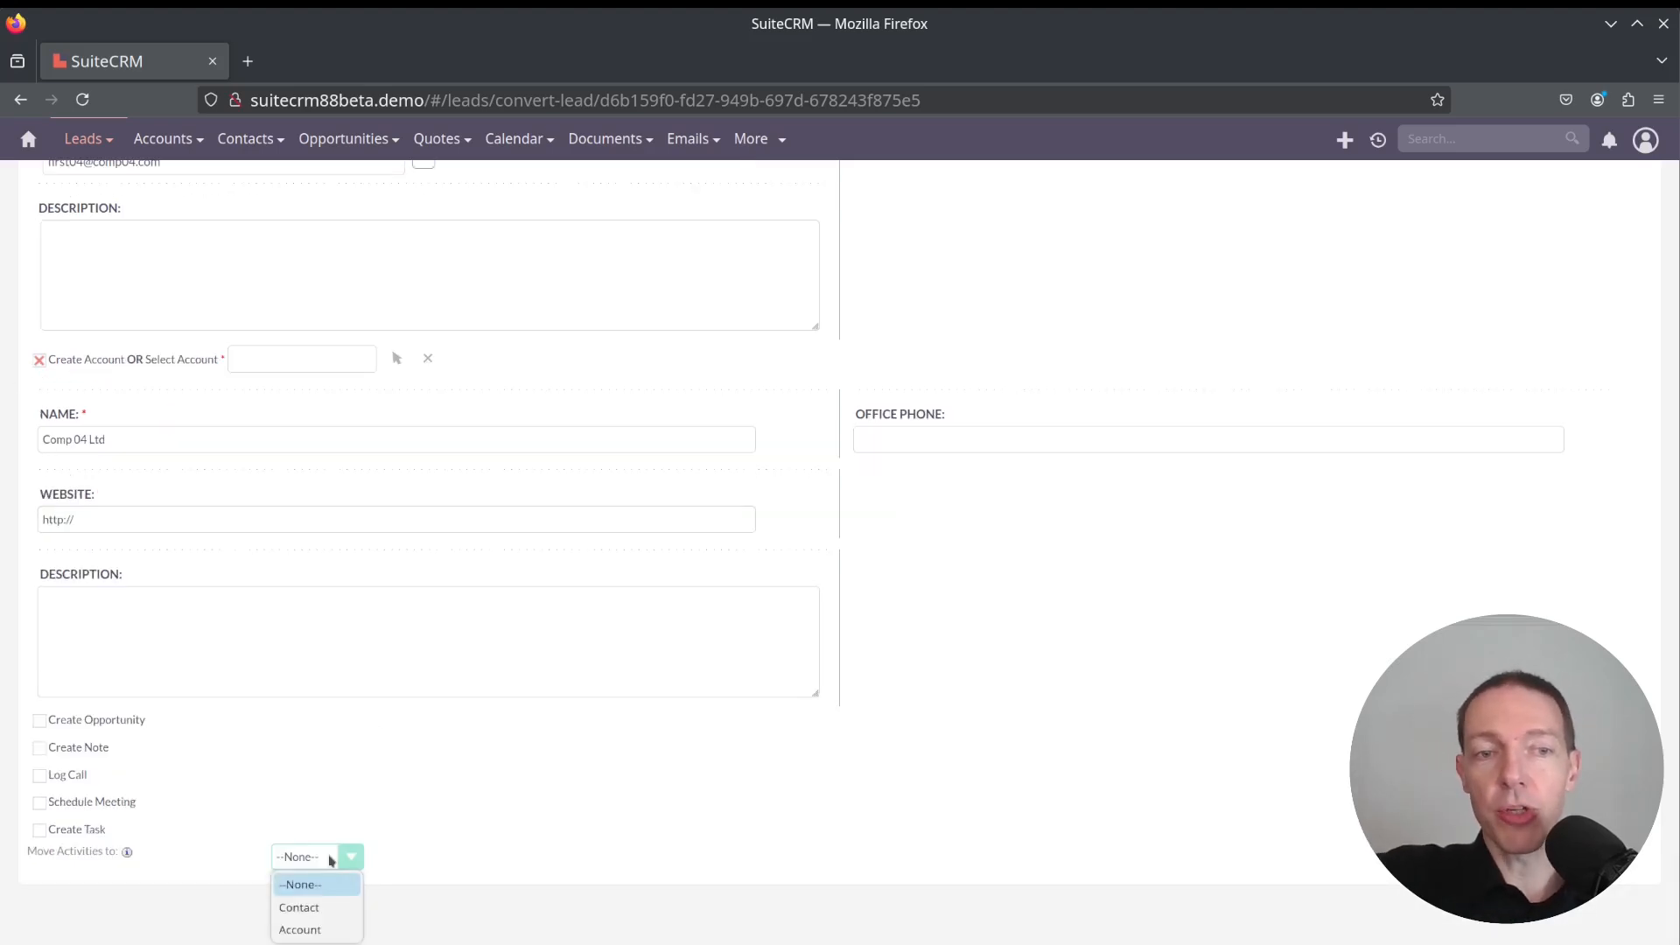
pyautogui.click(323, 914)
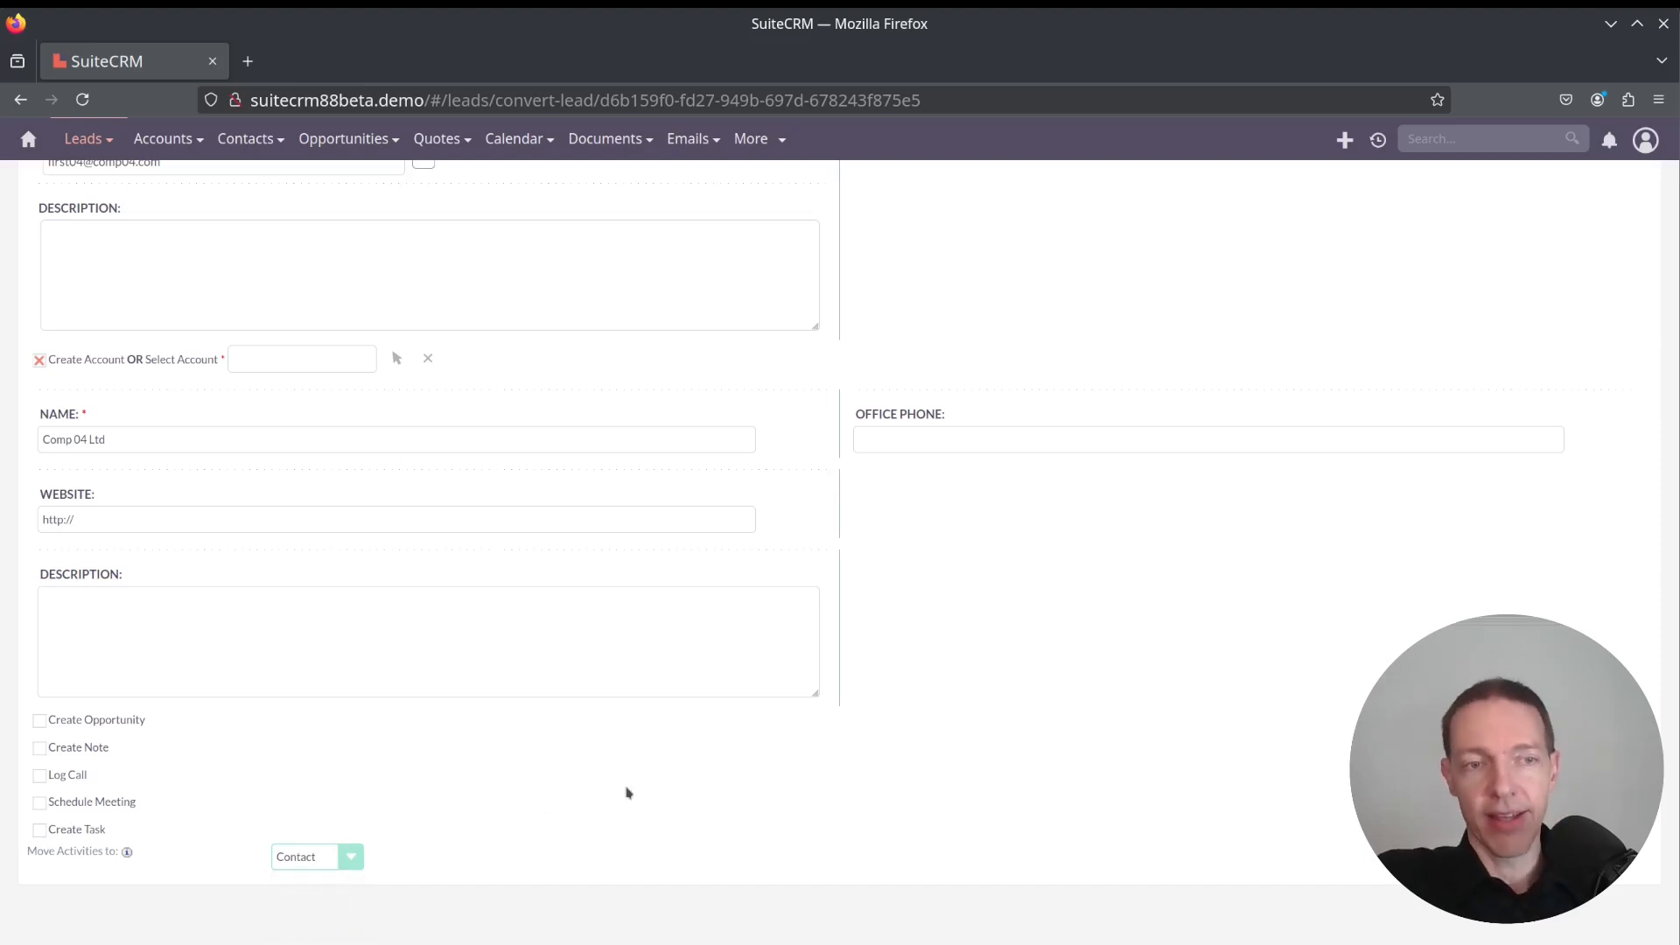
pyautogui.scroll(10, 994, 697)
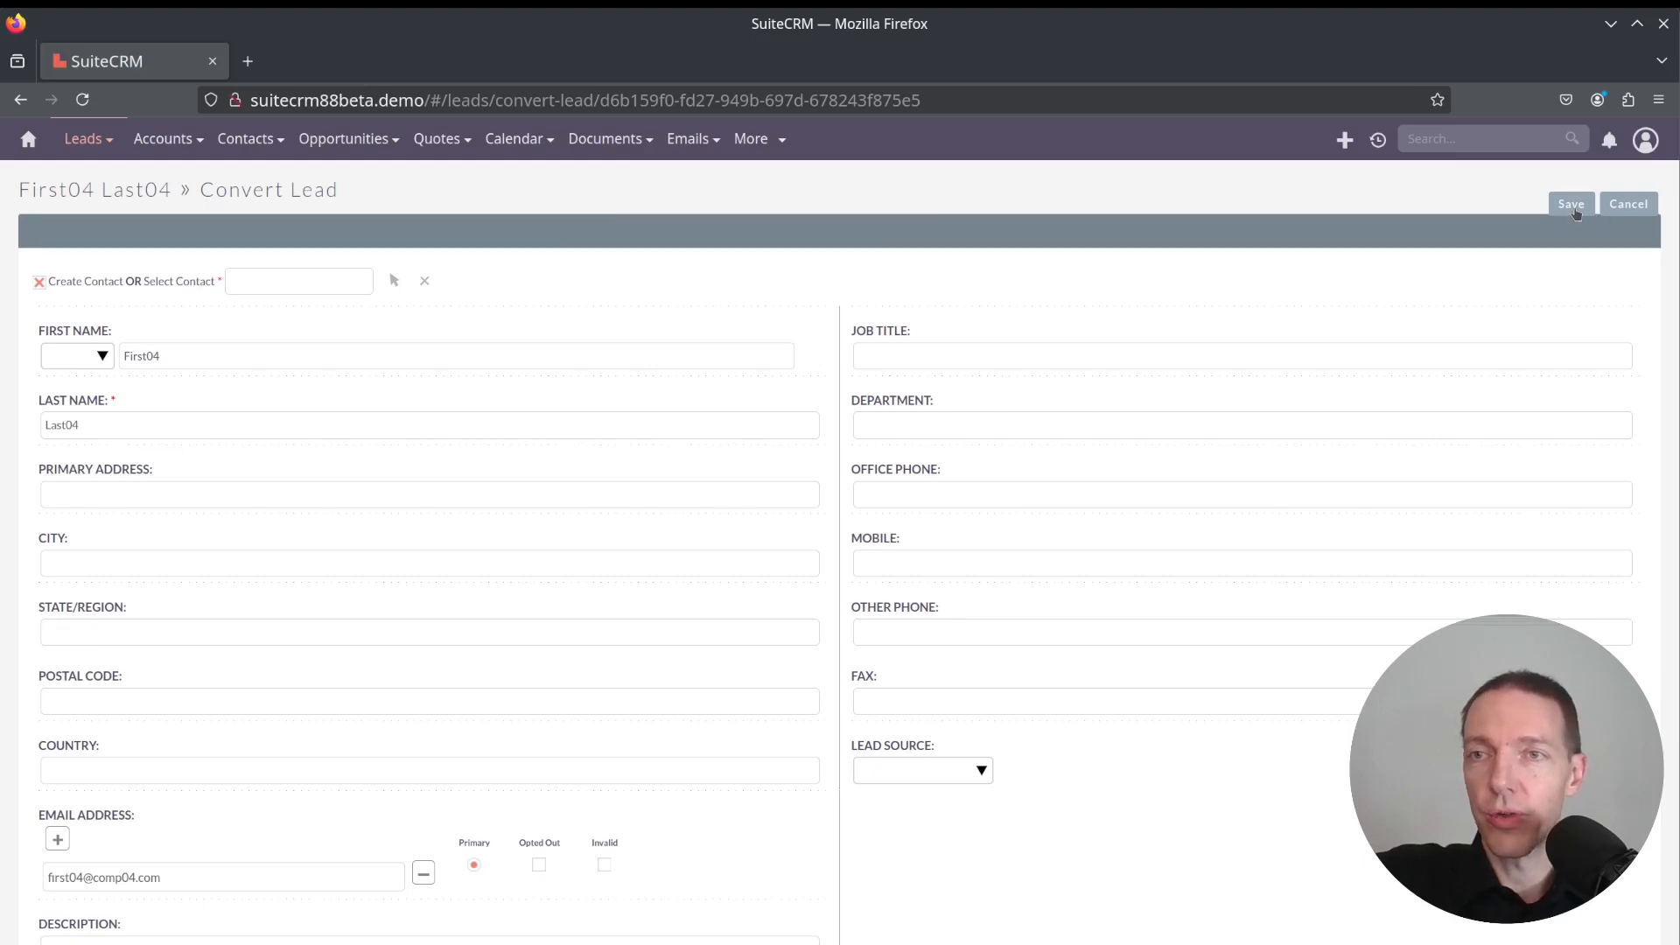
pyautogui.click(1572, 207)
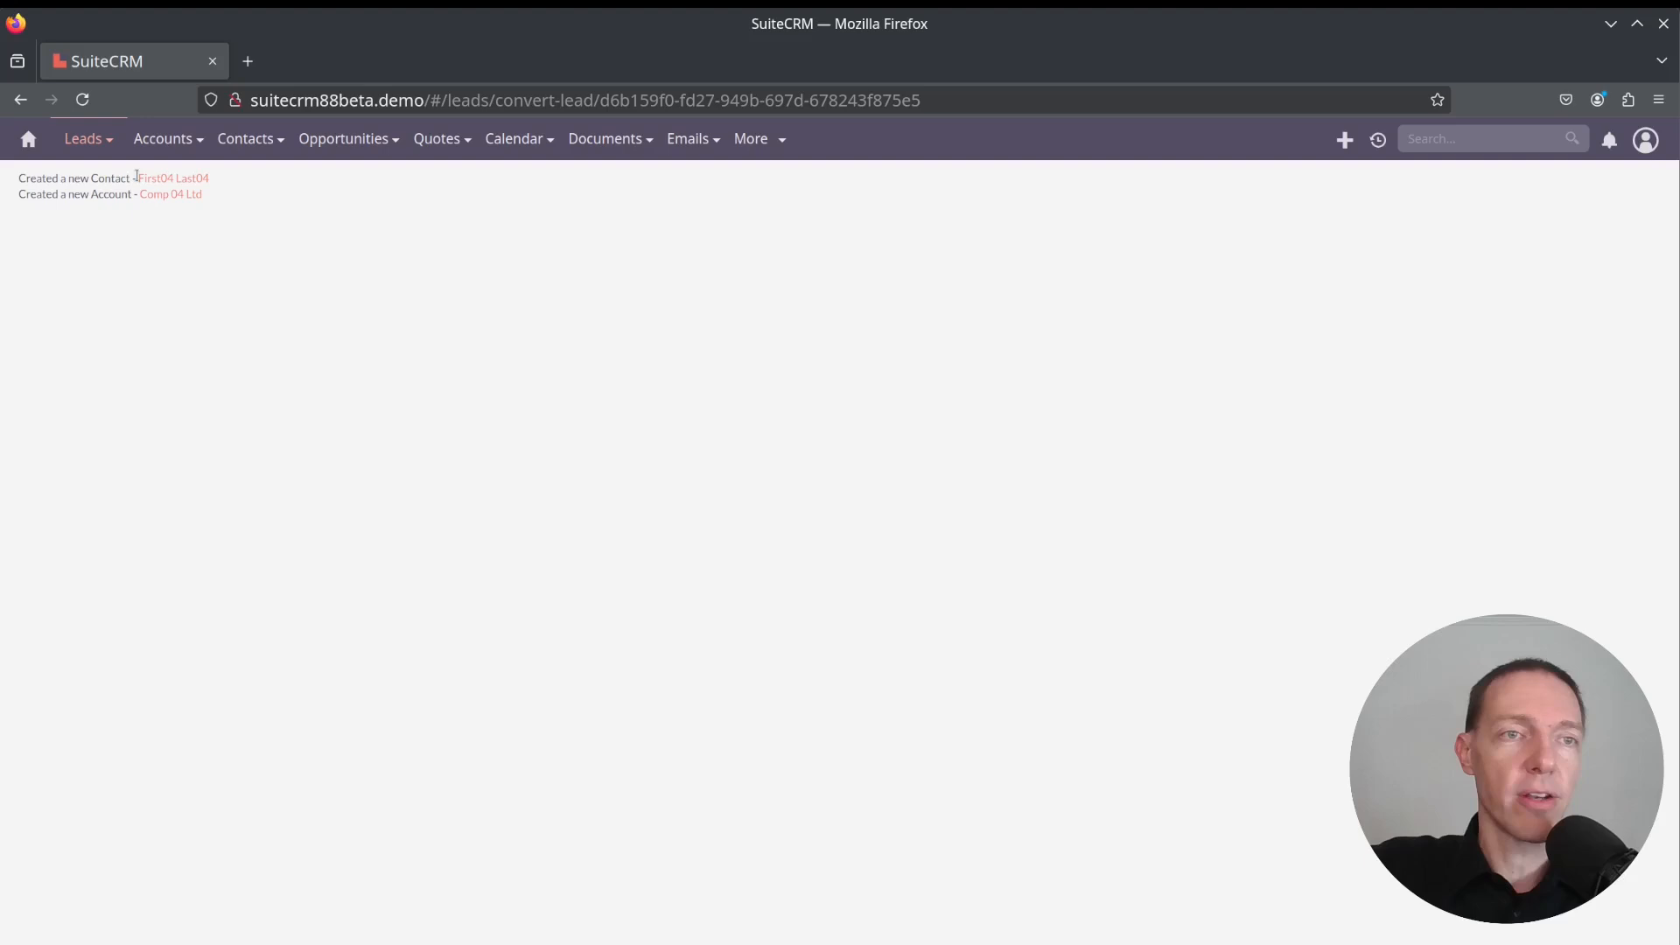
# Open the new Comp 04 Ltd account and review its Contacts and Leads relationships
pyautogui.click(194, 196)
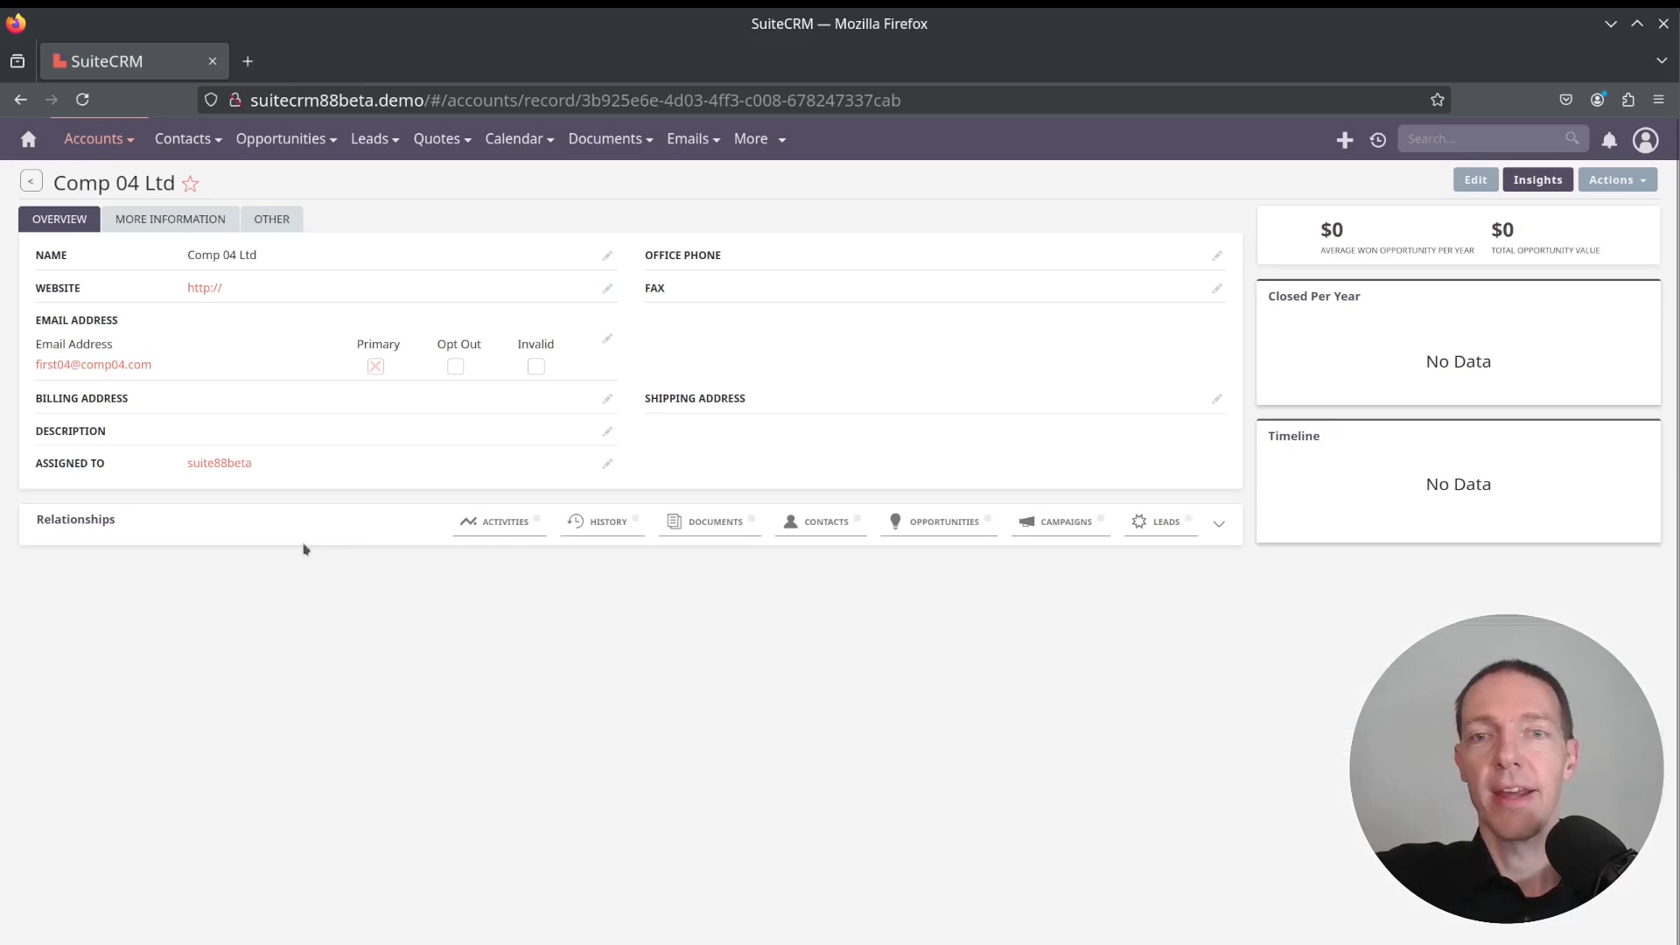
pyautogui.click(1219, 525)
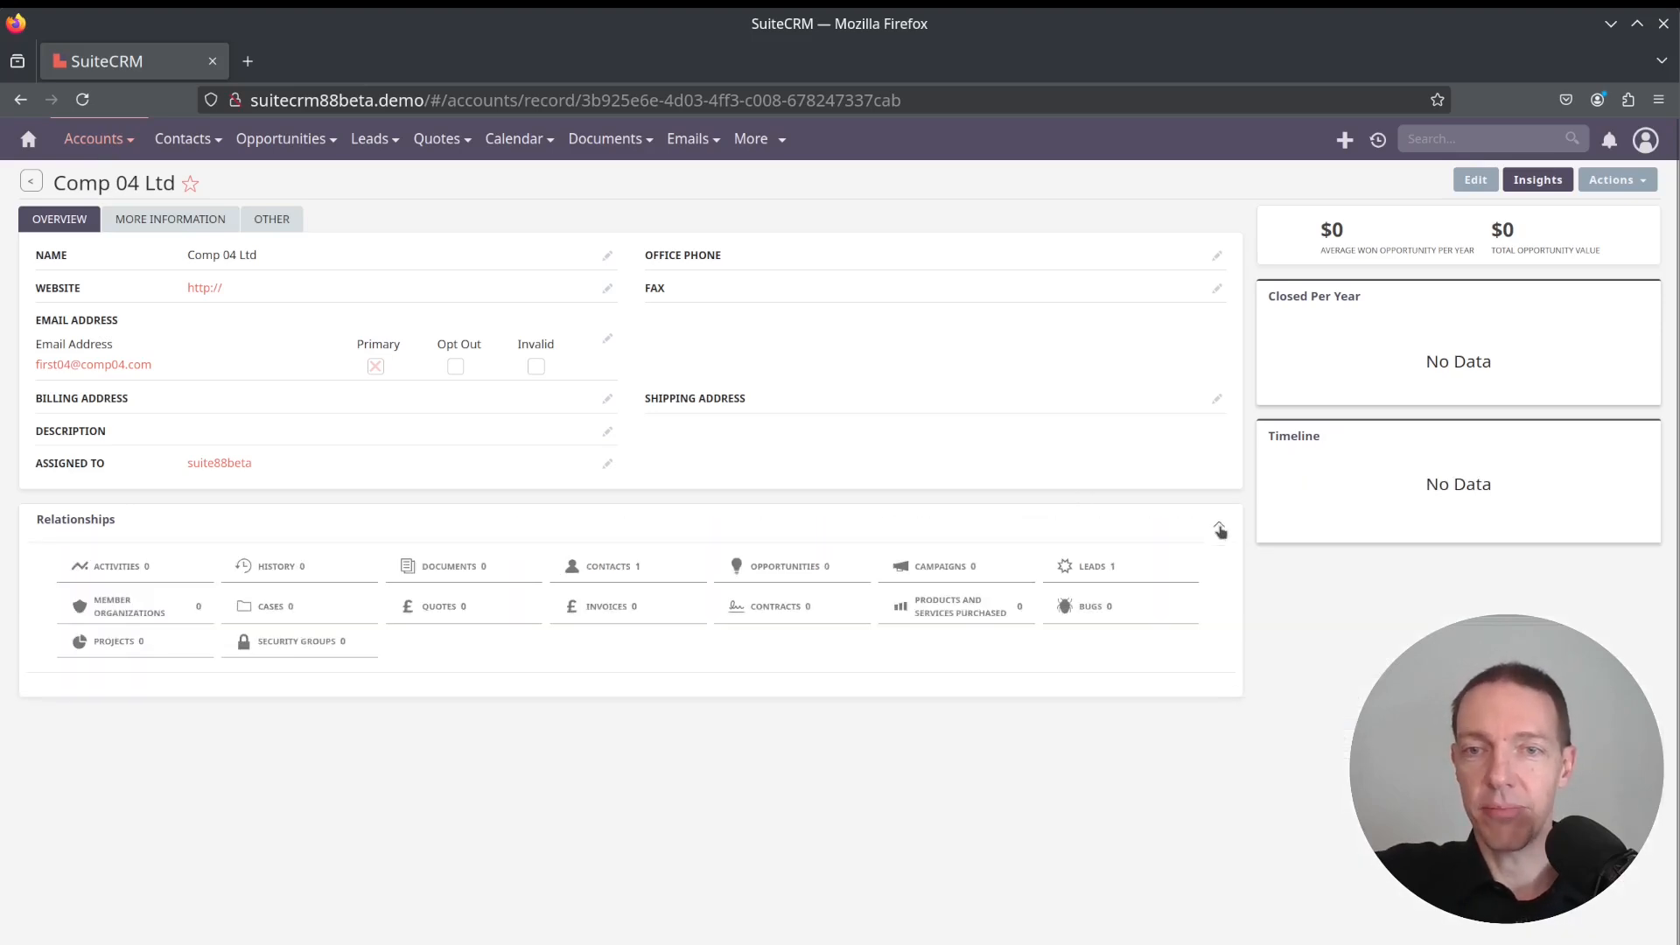
pyautogui.click(1110, 569)
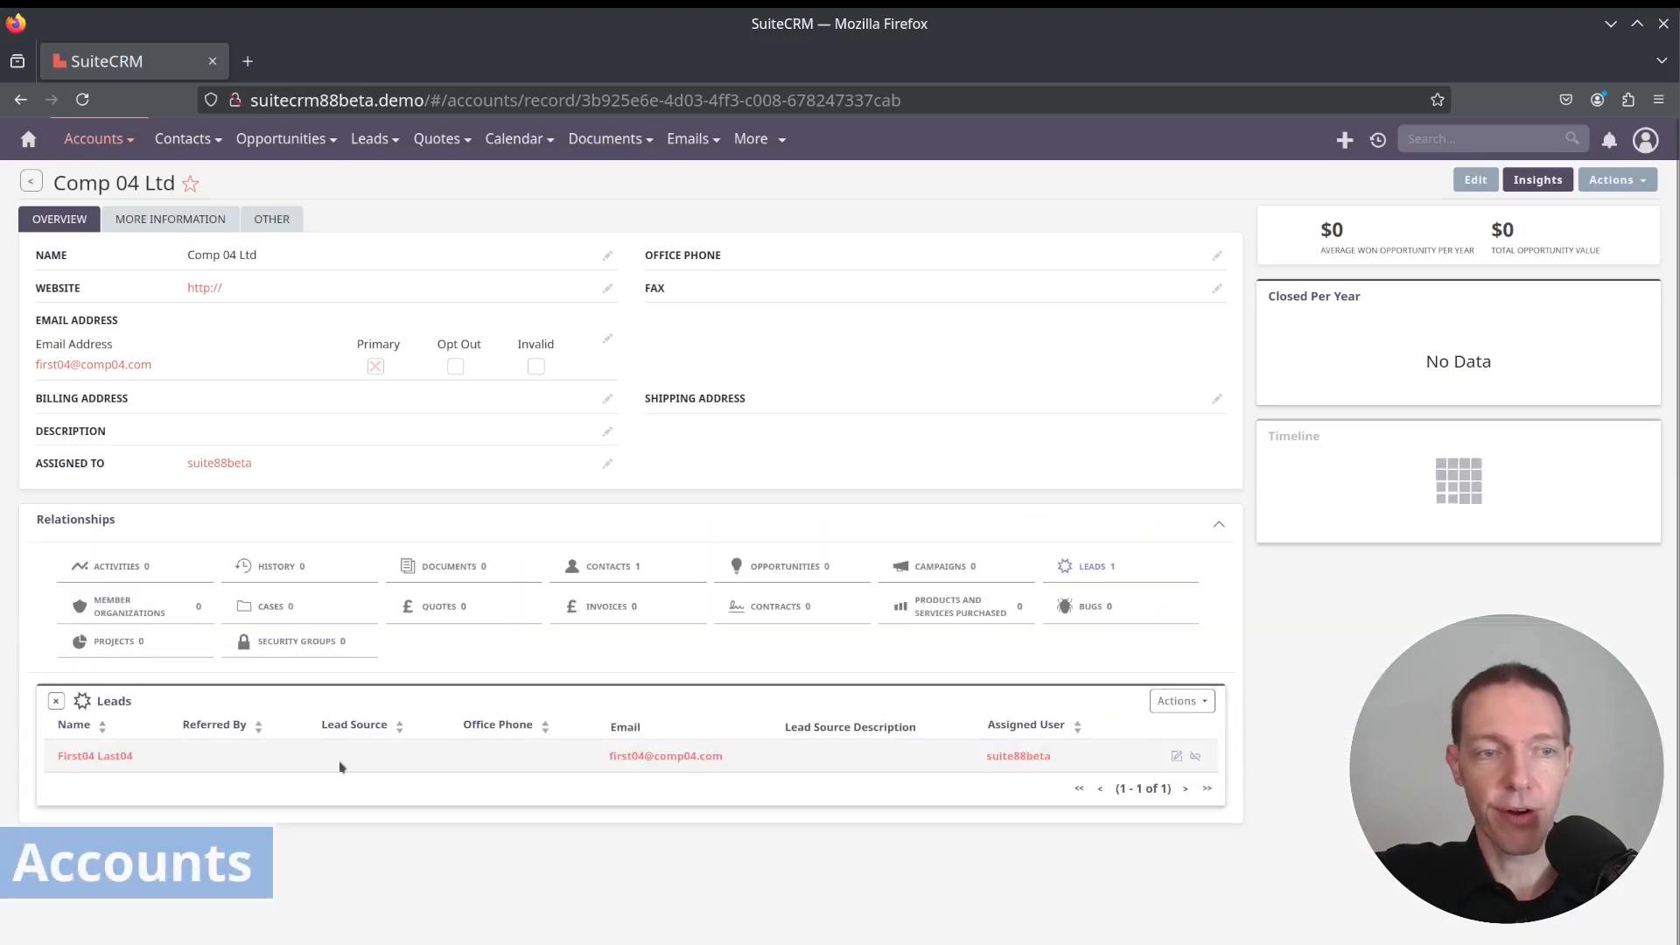
pyautogui.click(633, 567)
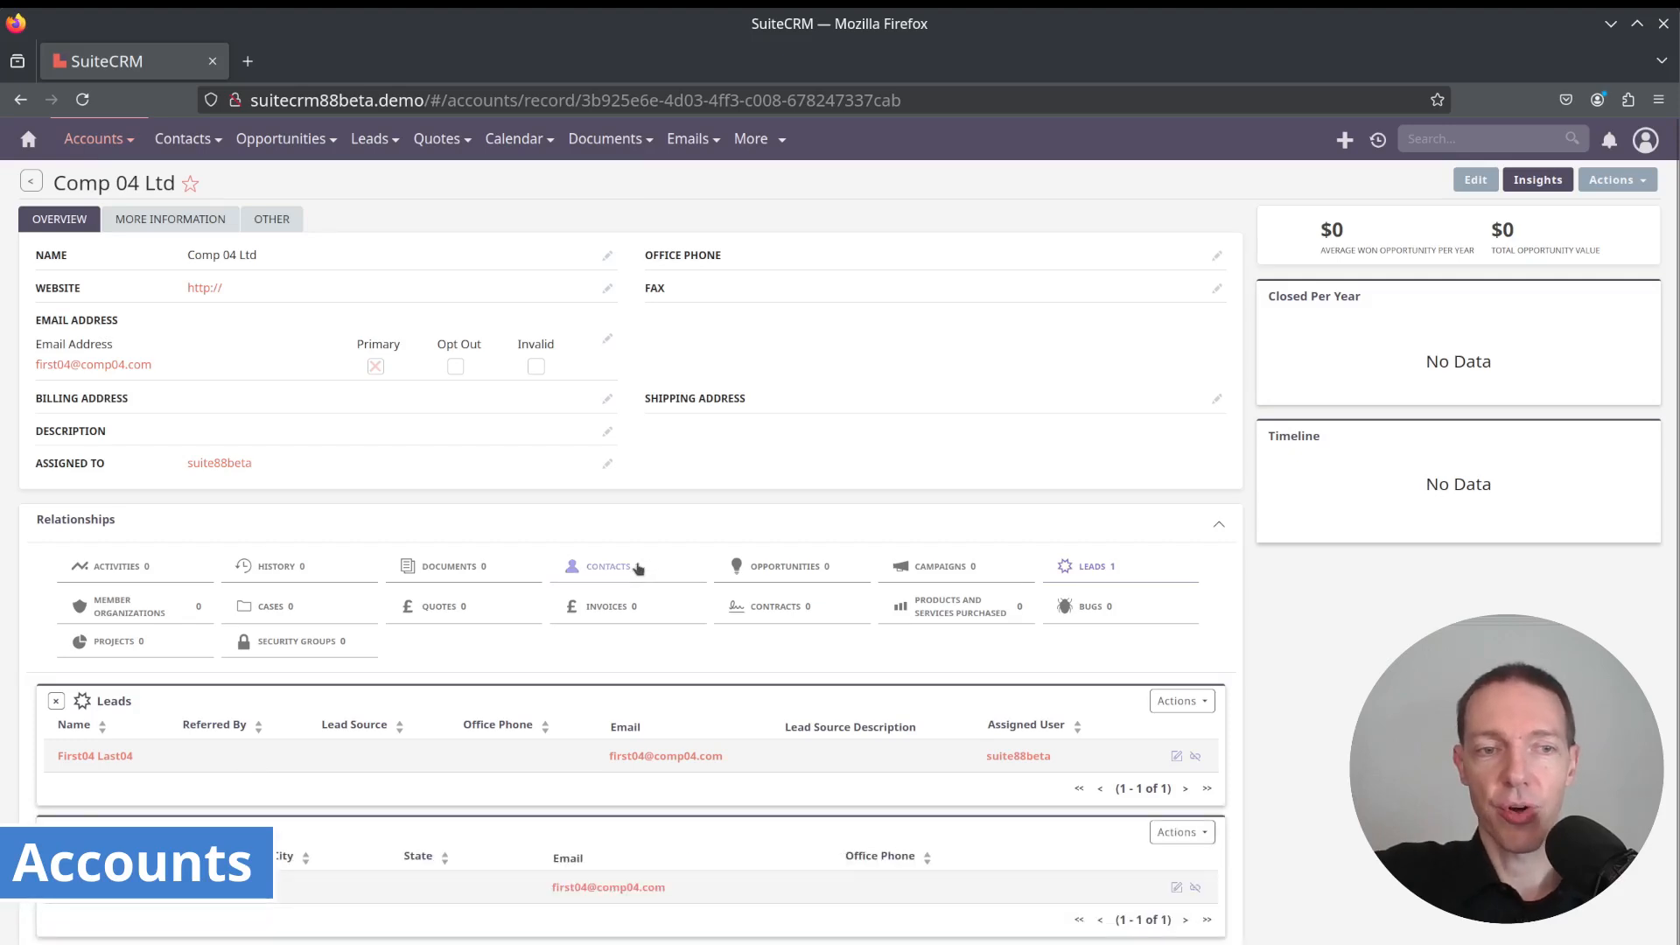
pyautogui.click(1097, 574)
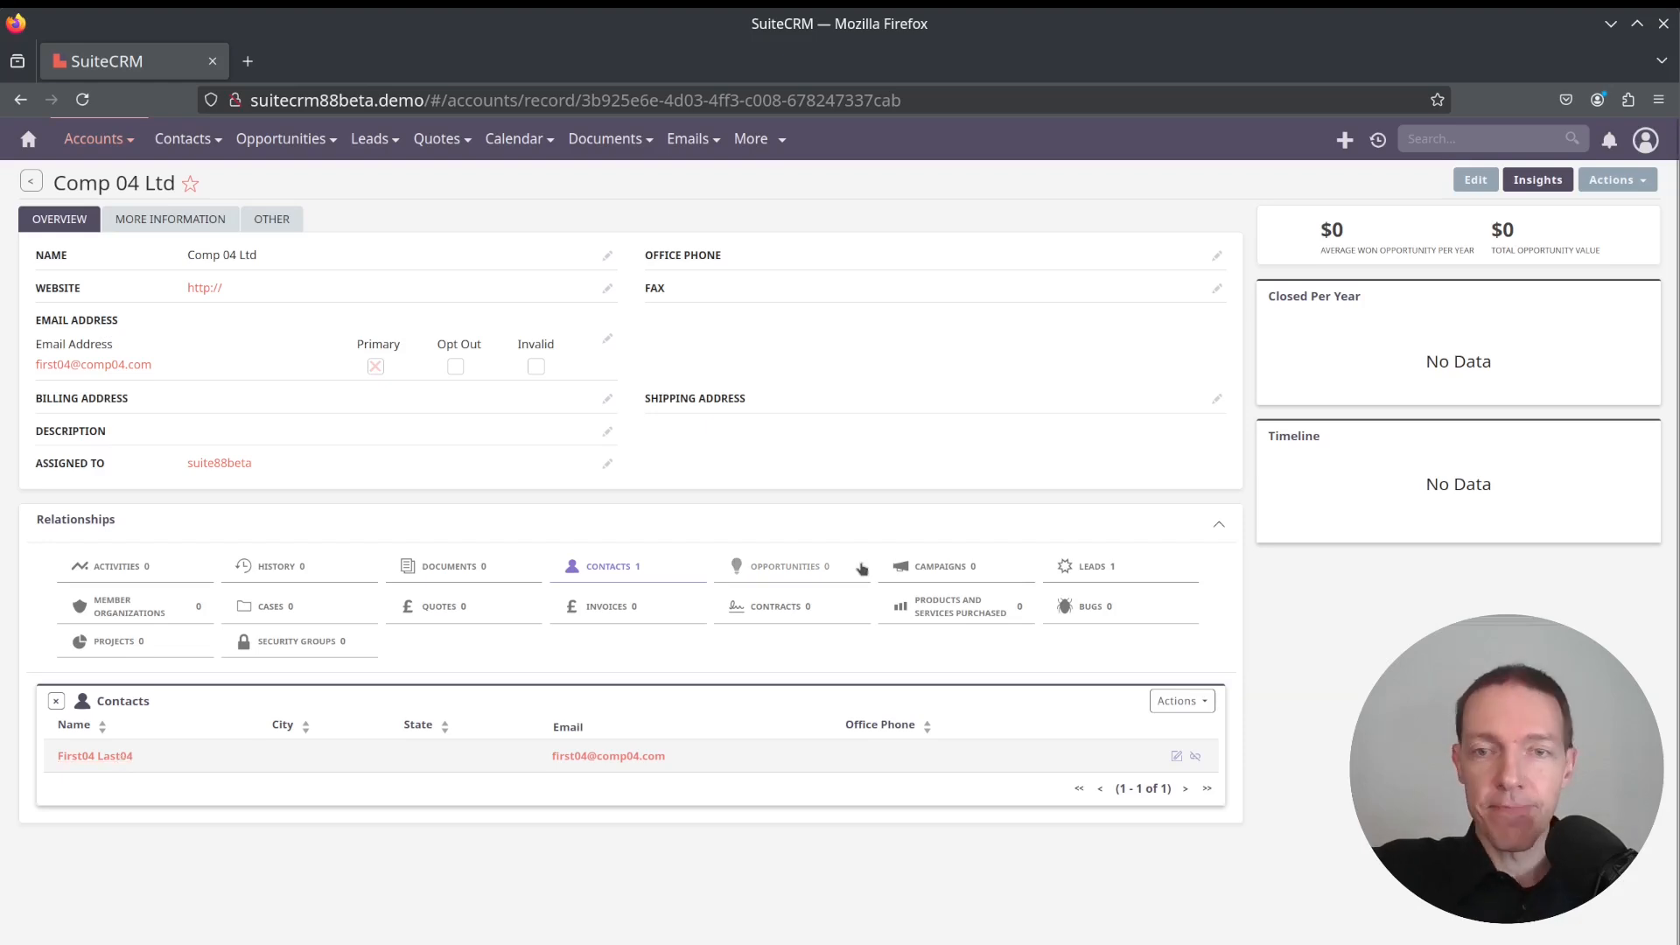
pyautogui.click(1089, 566)
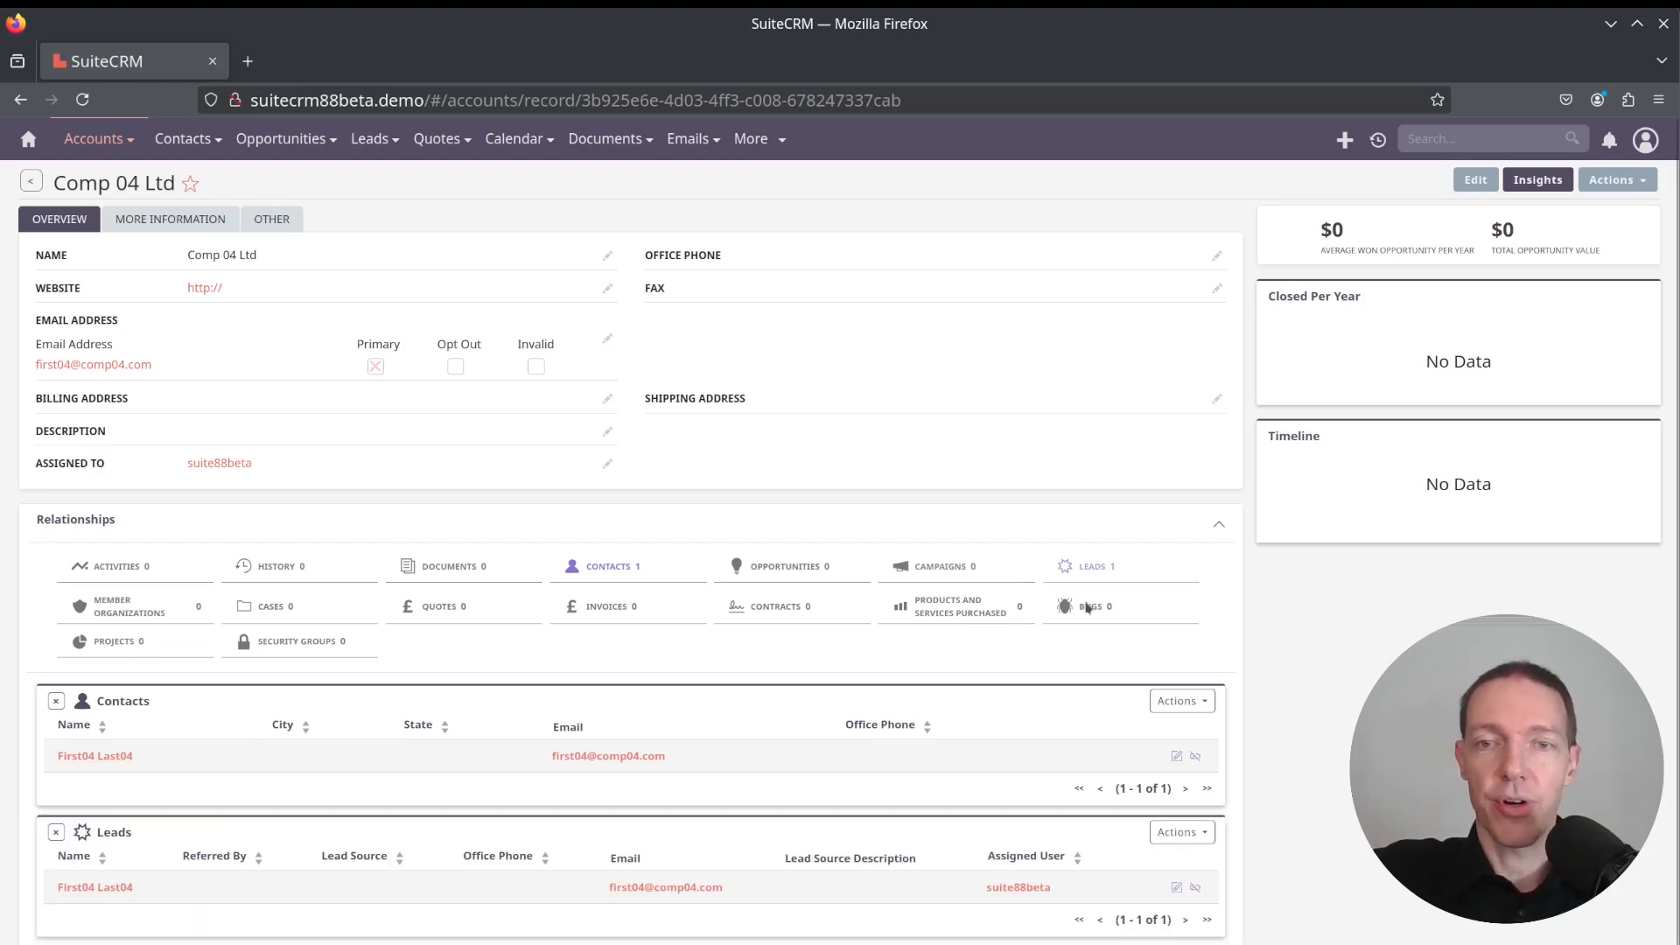
# Open the related lead in a new tab and check its status on More Information
pyautogui.middleClick(96, 888)
pyautogui.click(323, 62)
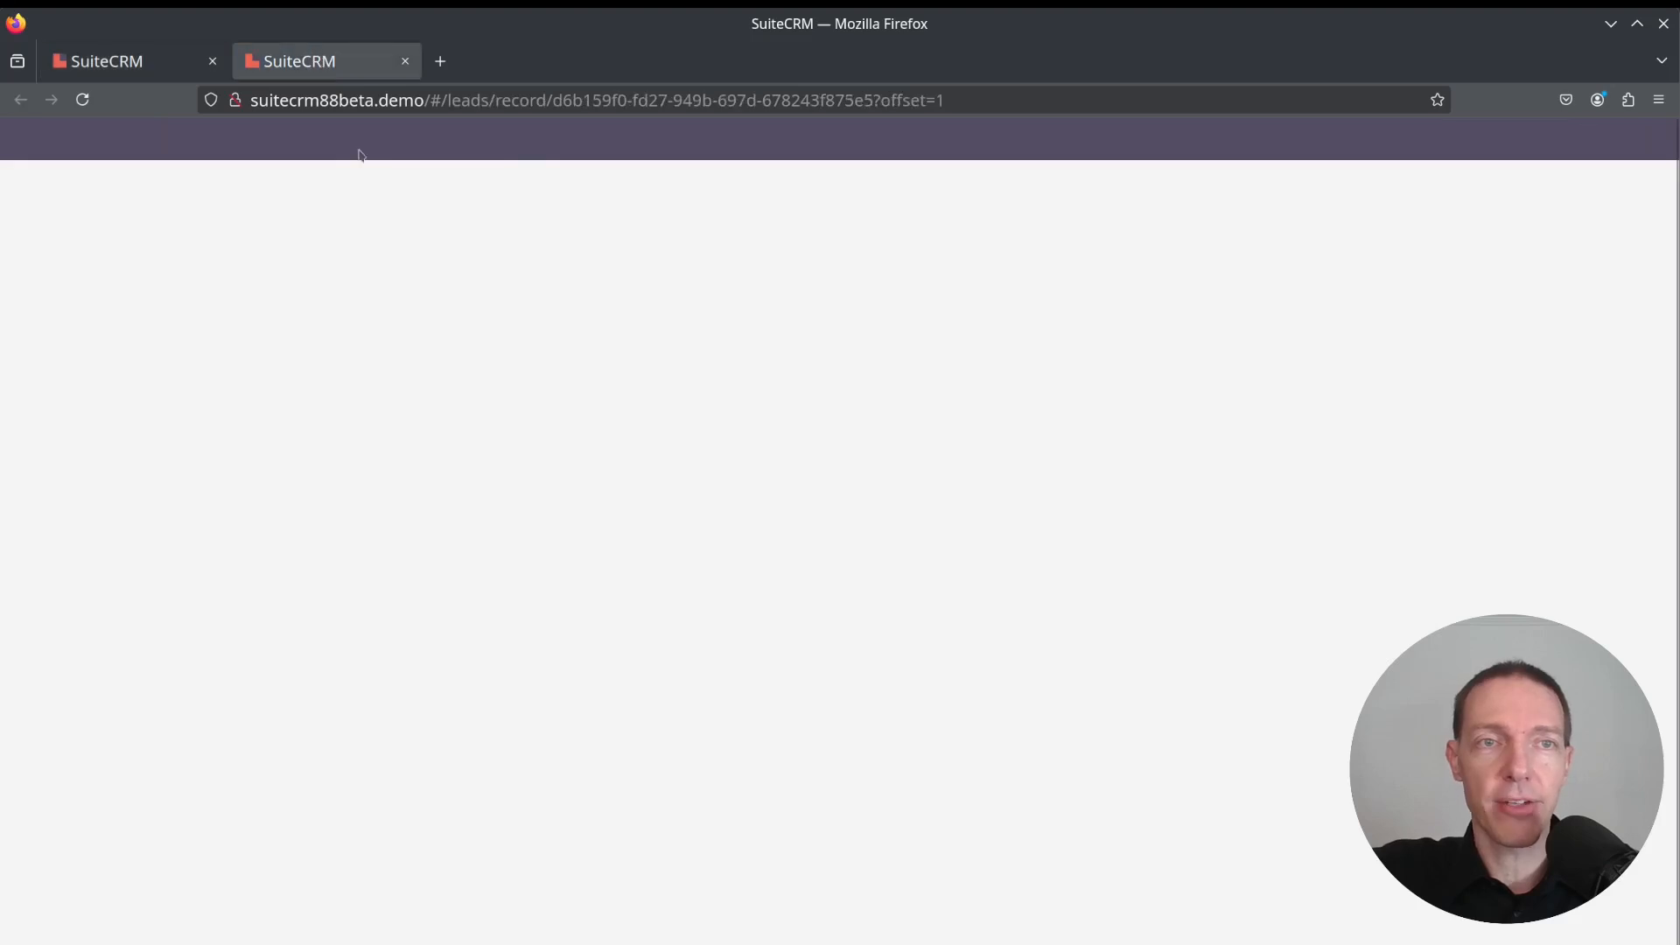
pyautogui.click(164, 225)
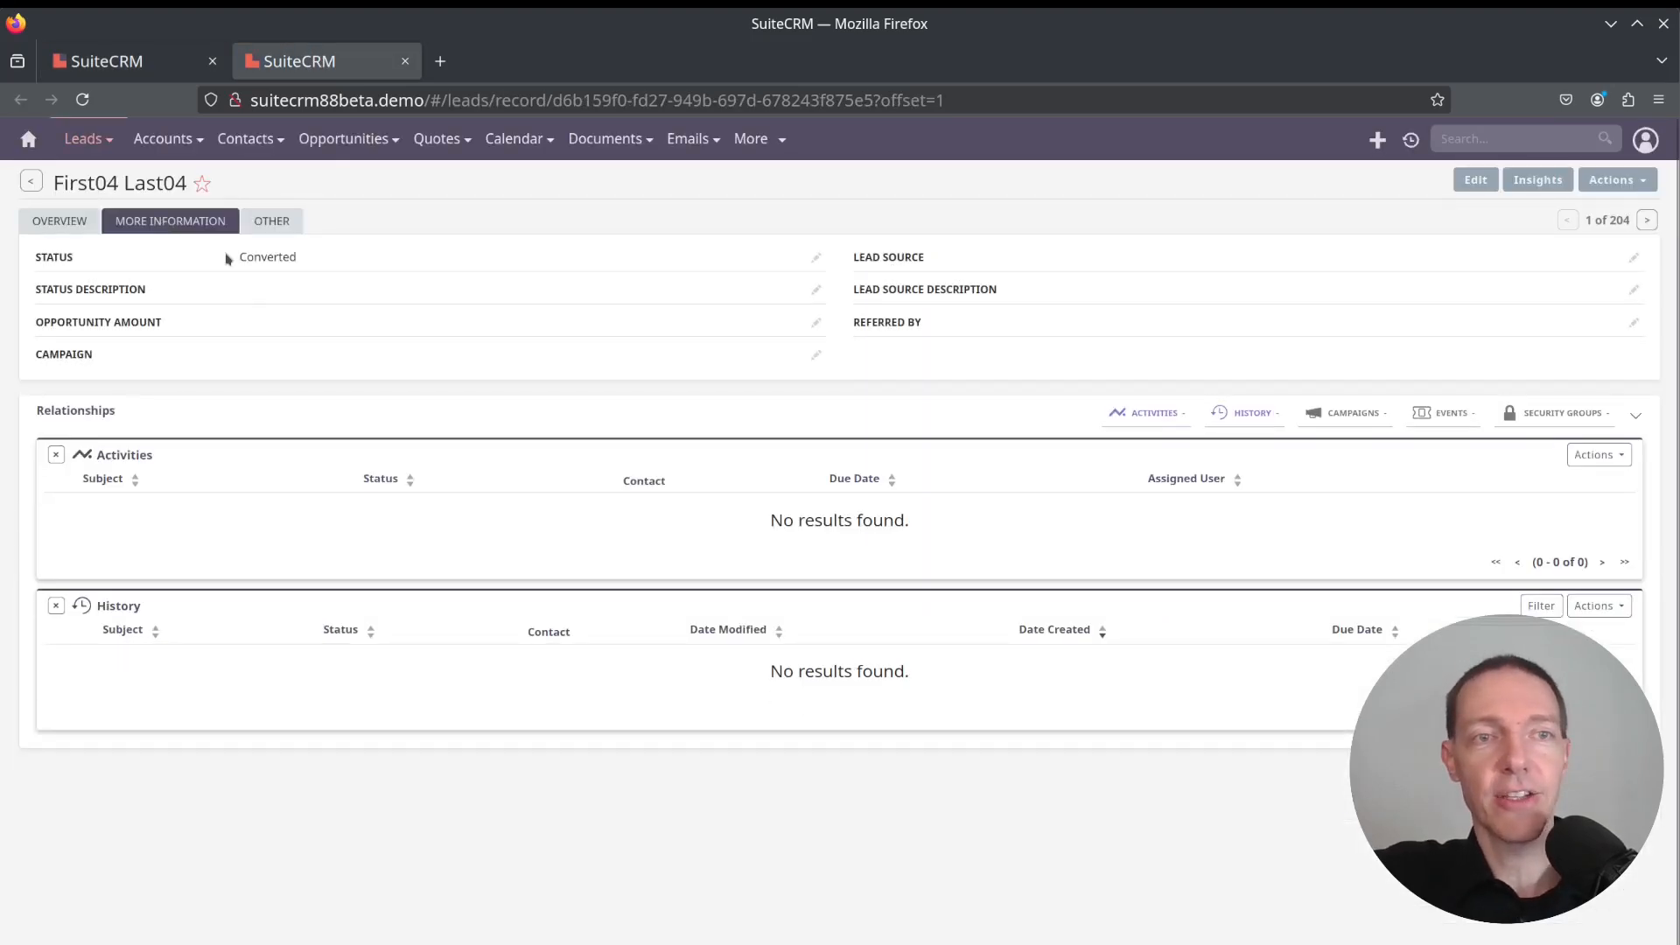
pyautogui.moveTo(218, 265); pyautogui.dragTo(344, 266)
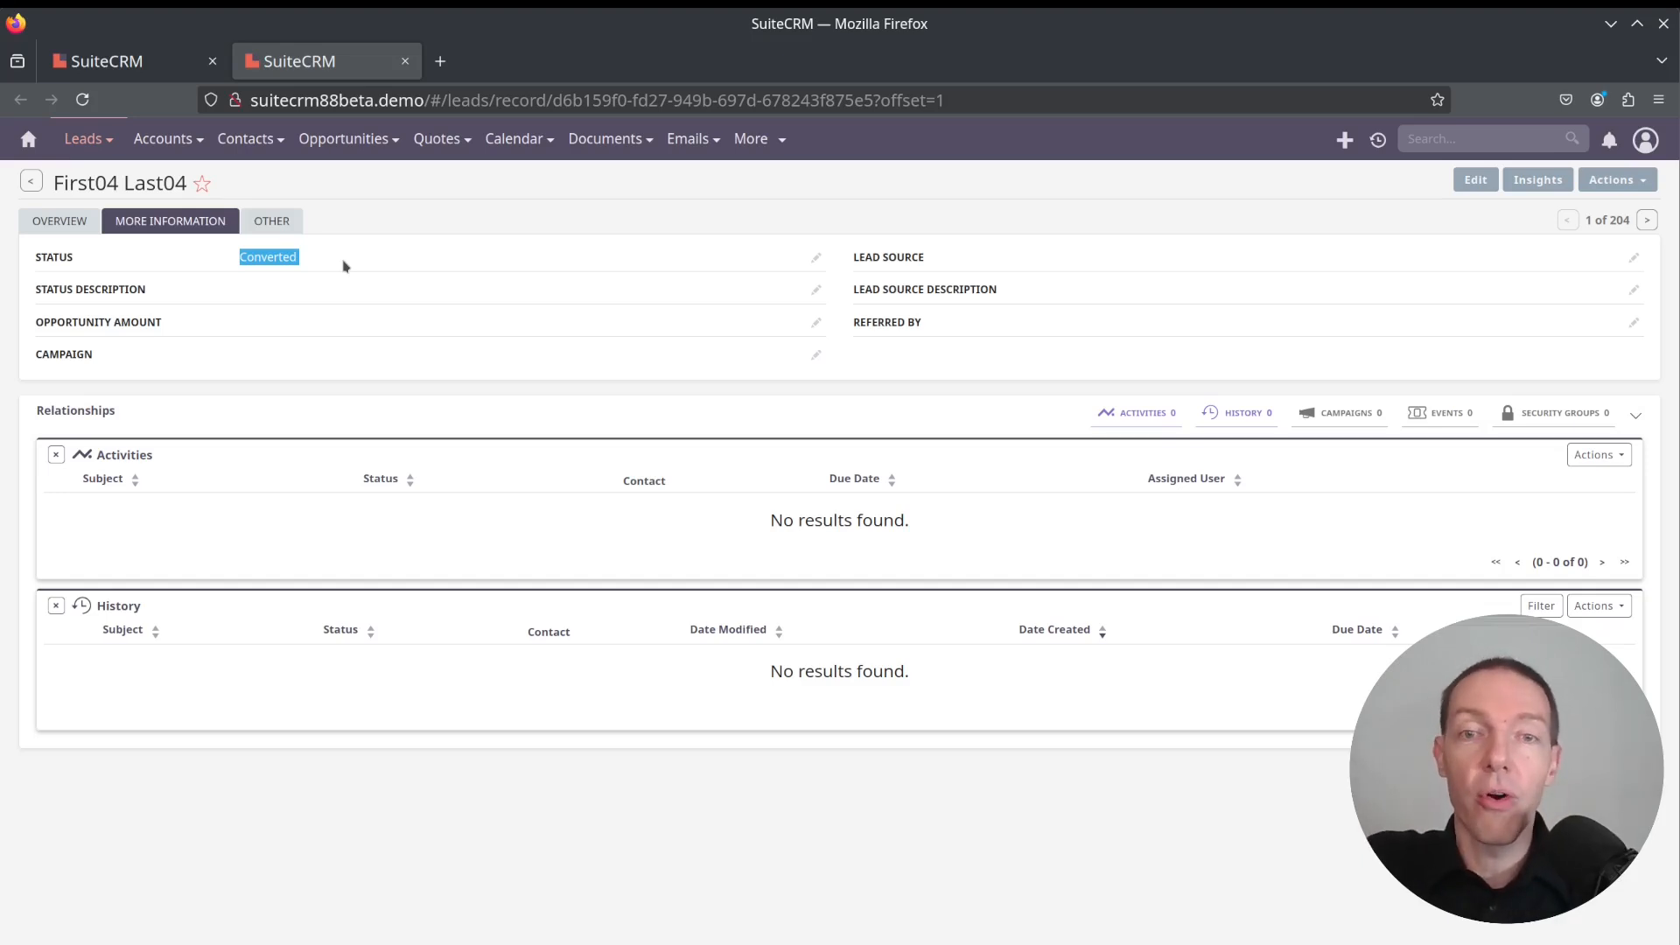
# Close the lead tab and open the account's actions menu to browse its options, then close it
pyautogui.hotkey('ctrl', 'w')
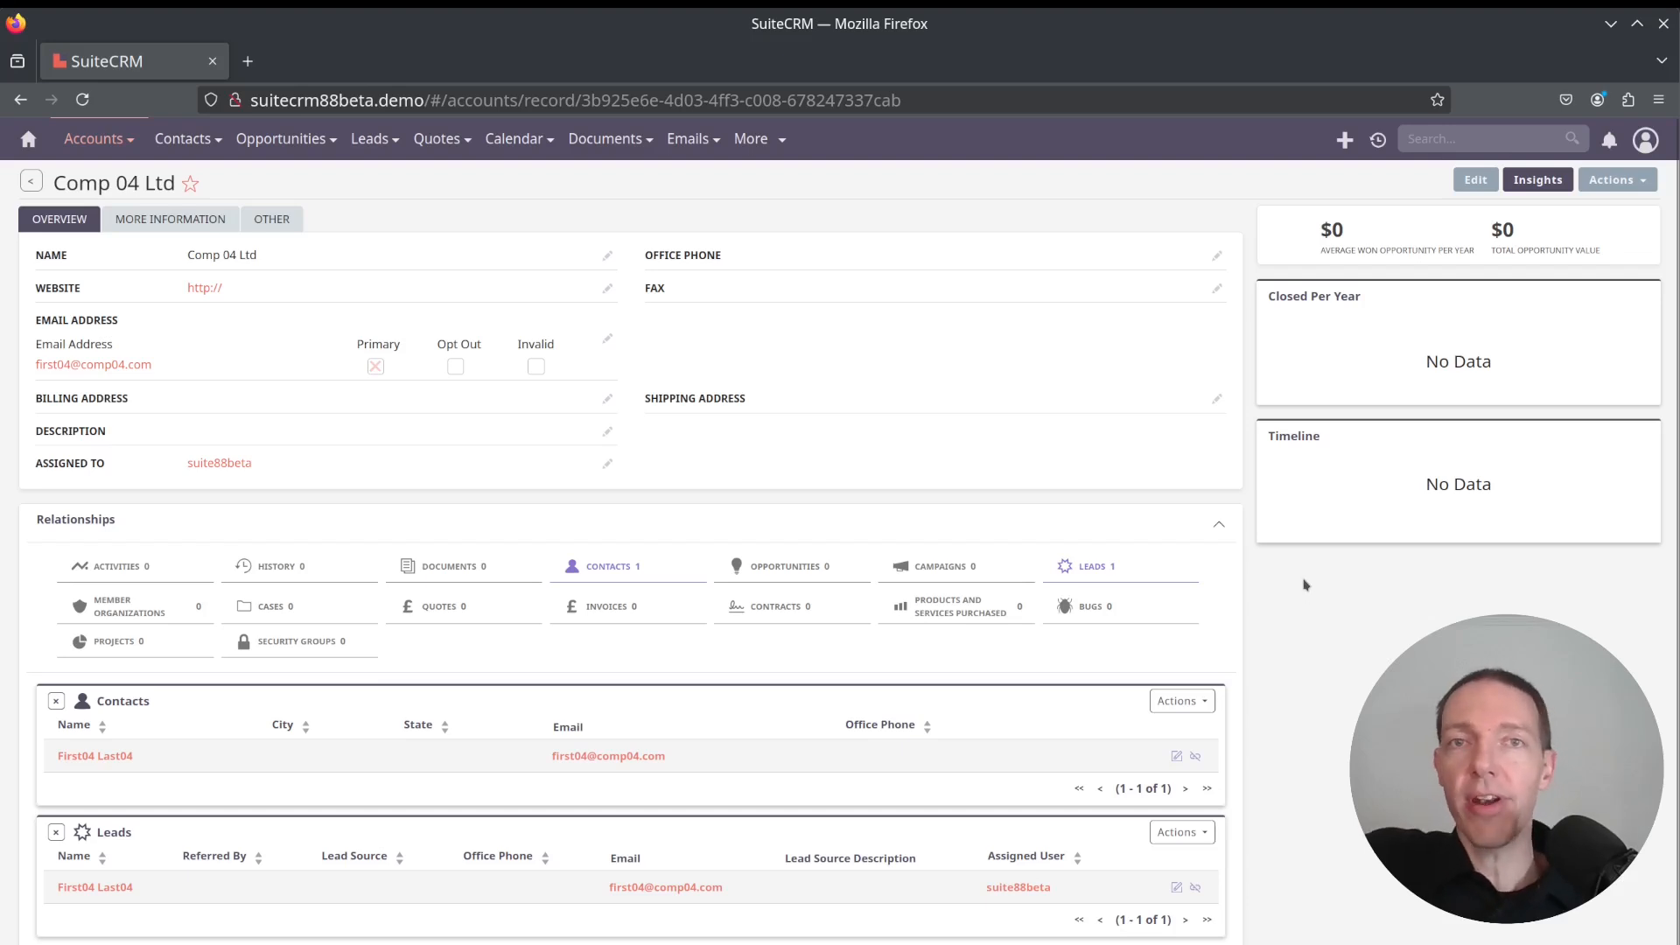
pyautogui.click(1645, 182)
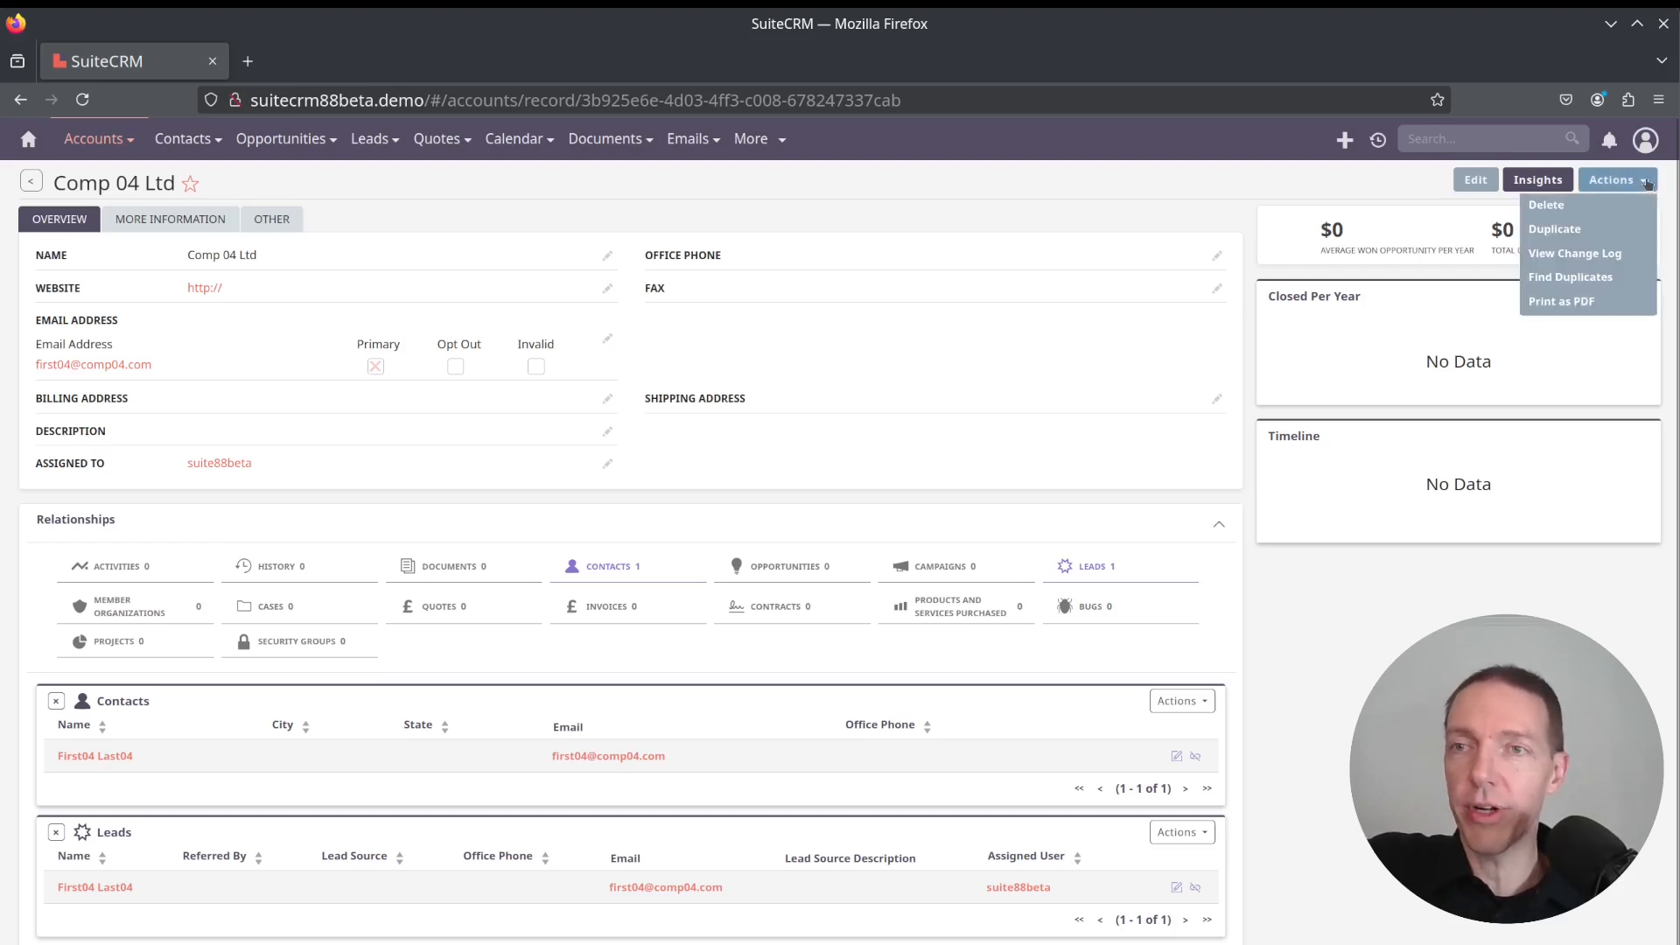
pyautogui.click(1645, 182)
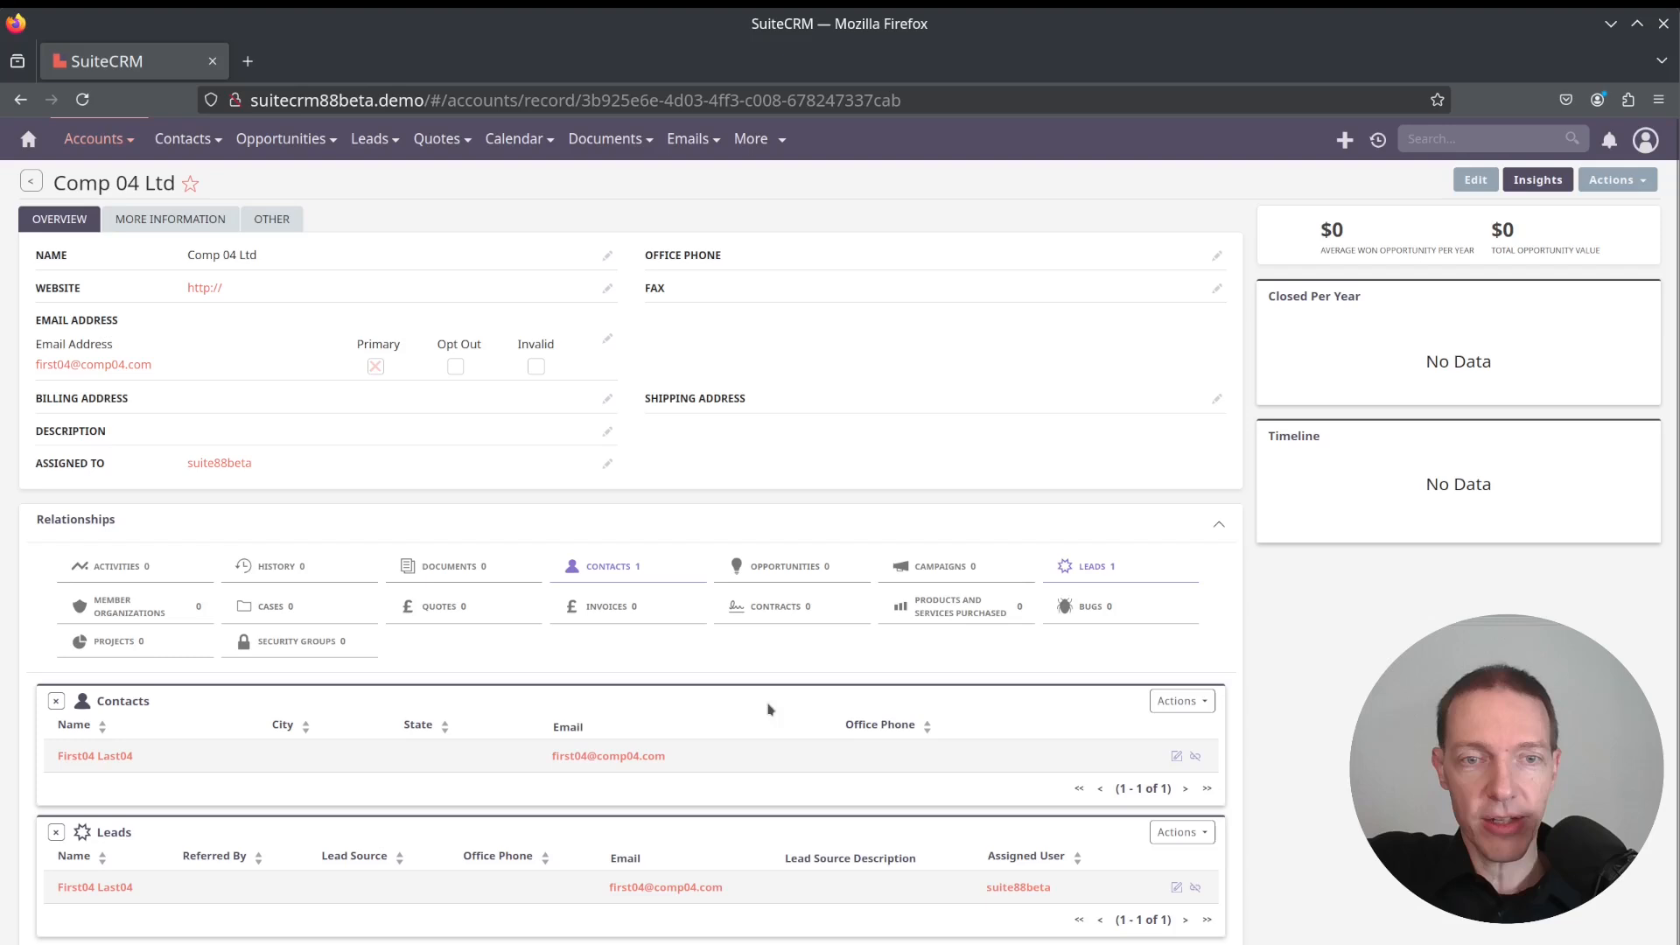
# Create a new quote from the account's Quotes relationship and title it Test Quote 04
pyautogui.click(456, 607)
pyautogui.scroll(-2, 962, 744)
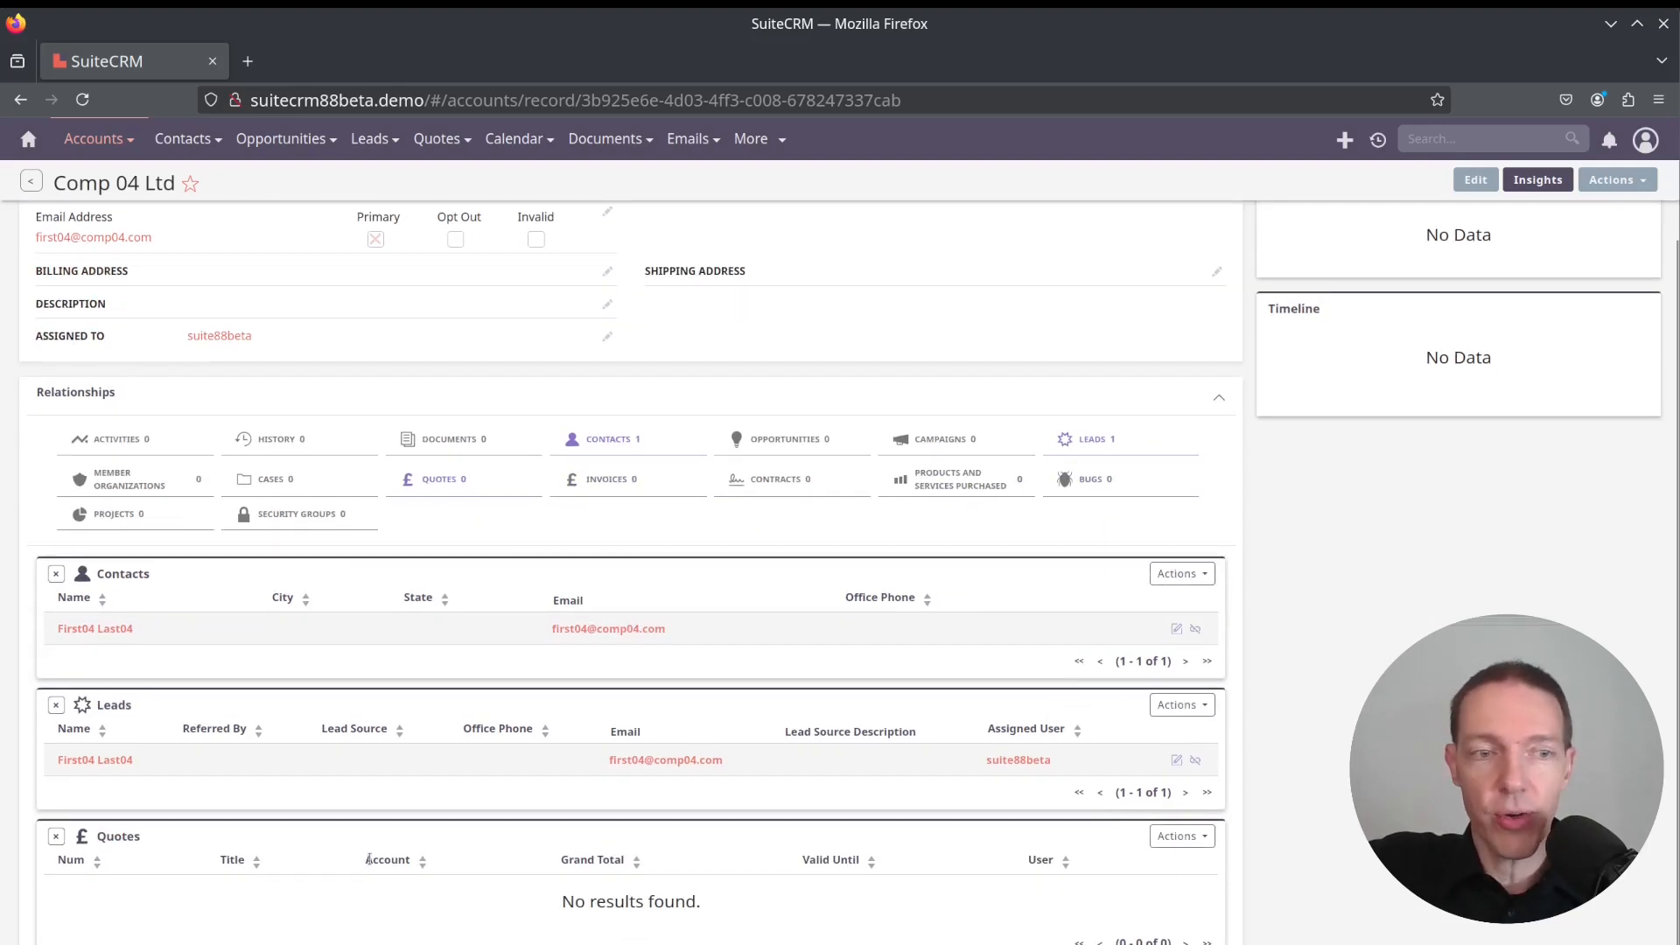
pyautogui.click(1191, 838)
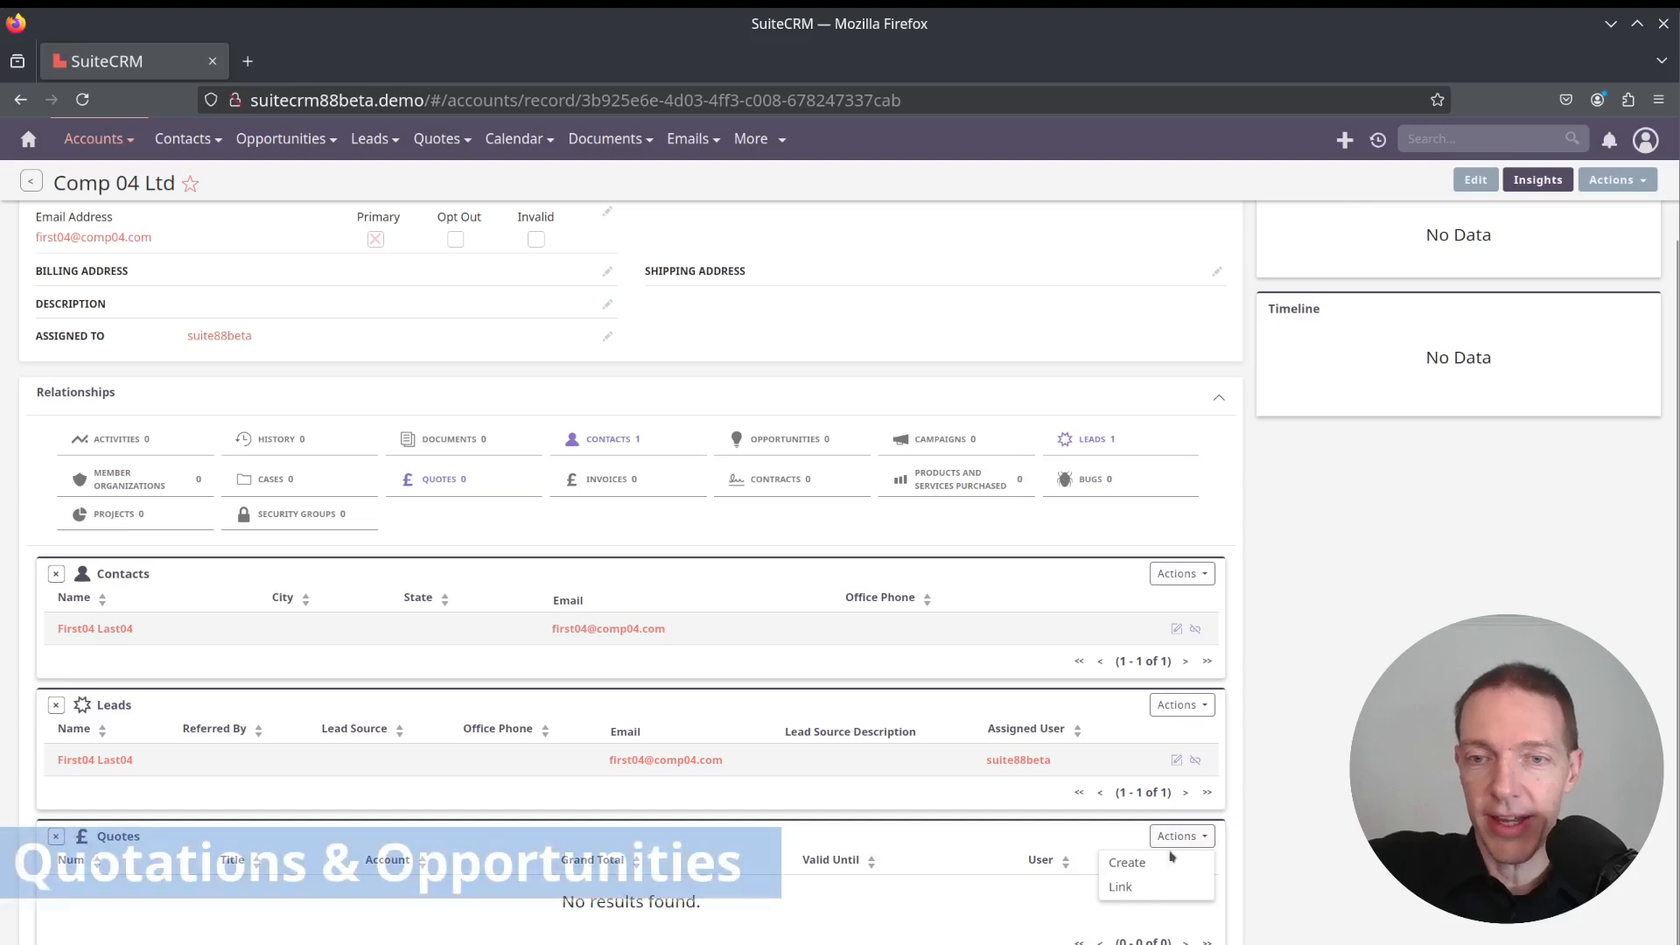
pyautogui.click(1126, 863)
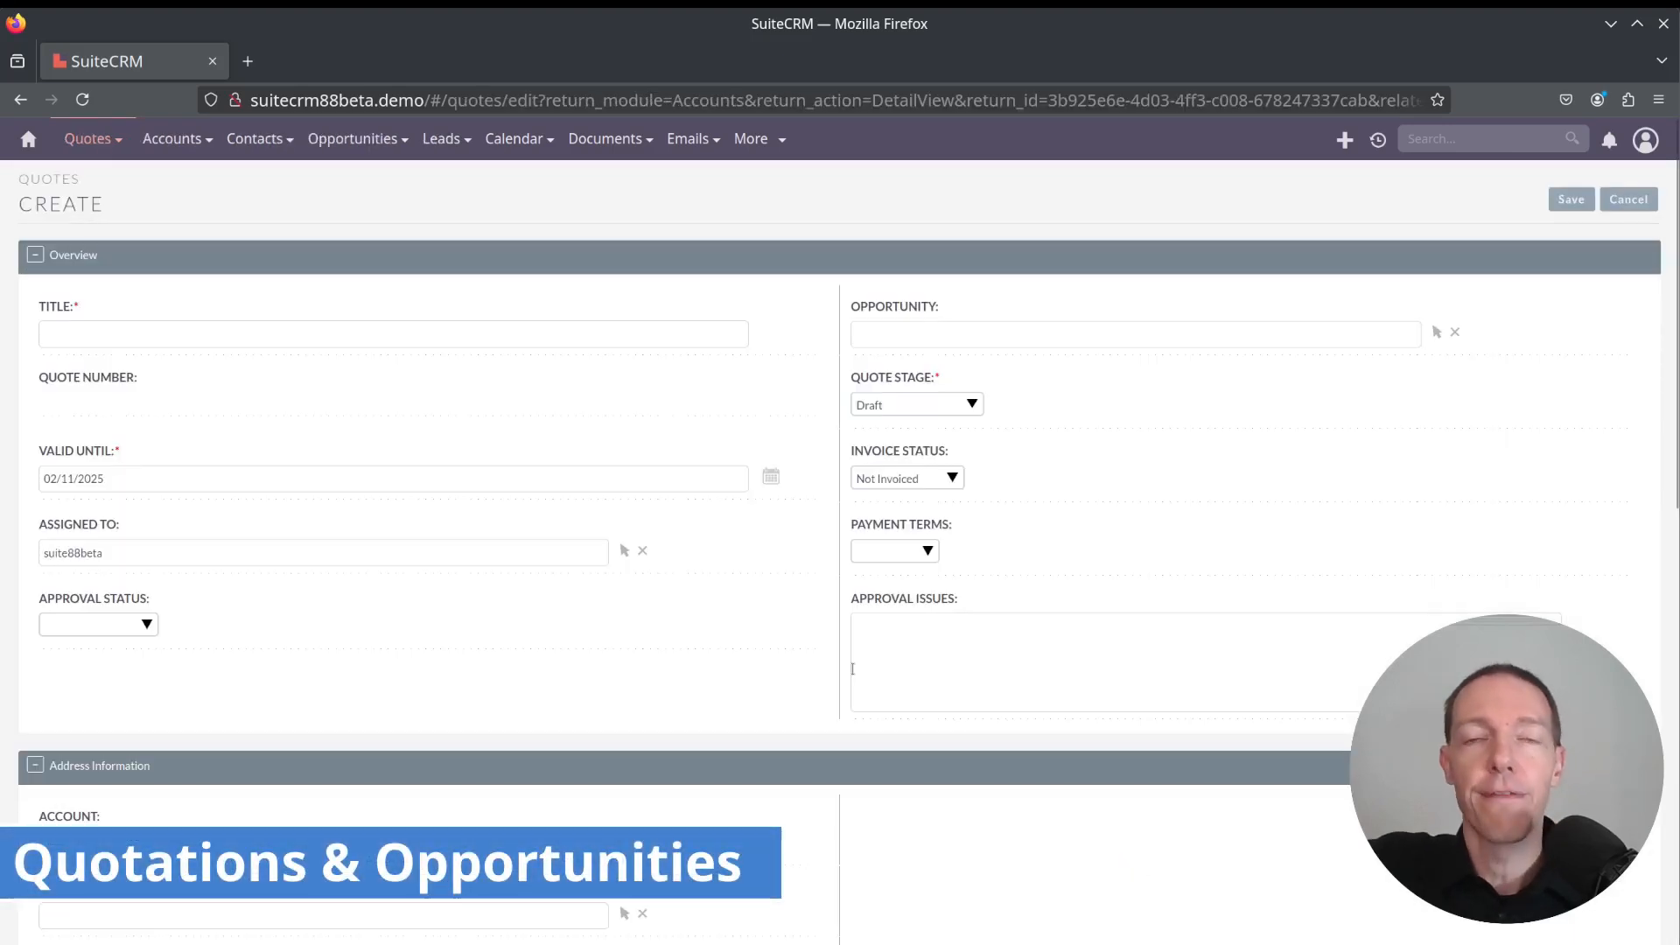
pyautogui.click(299, 335)
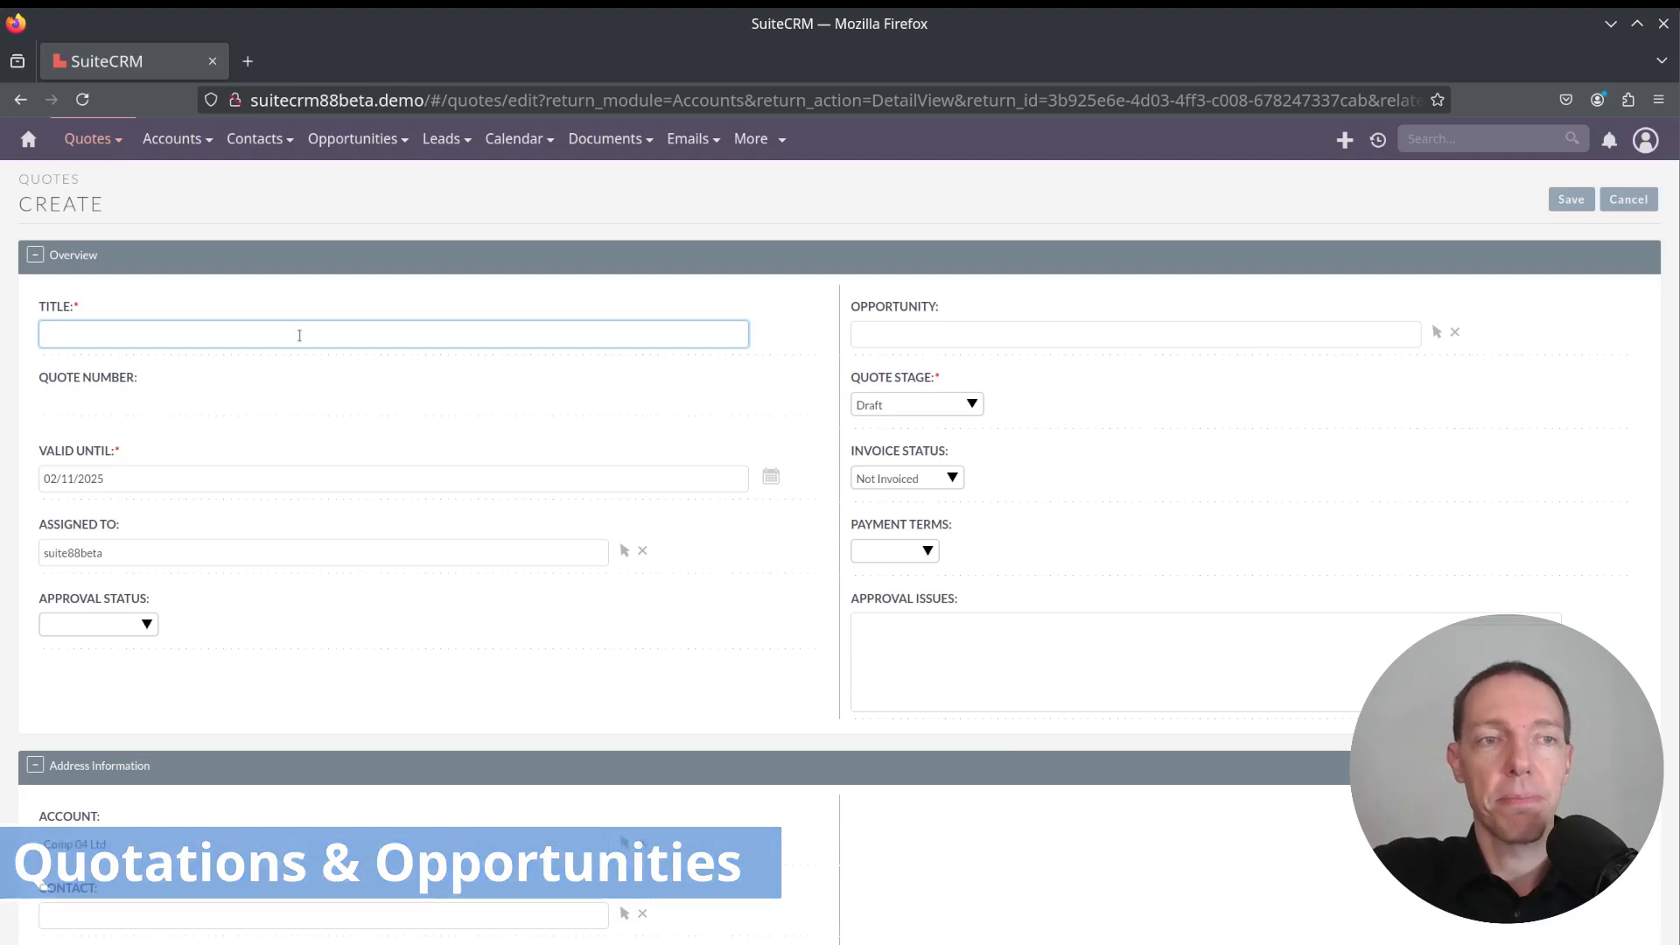
pyautogui.write('Test')
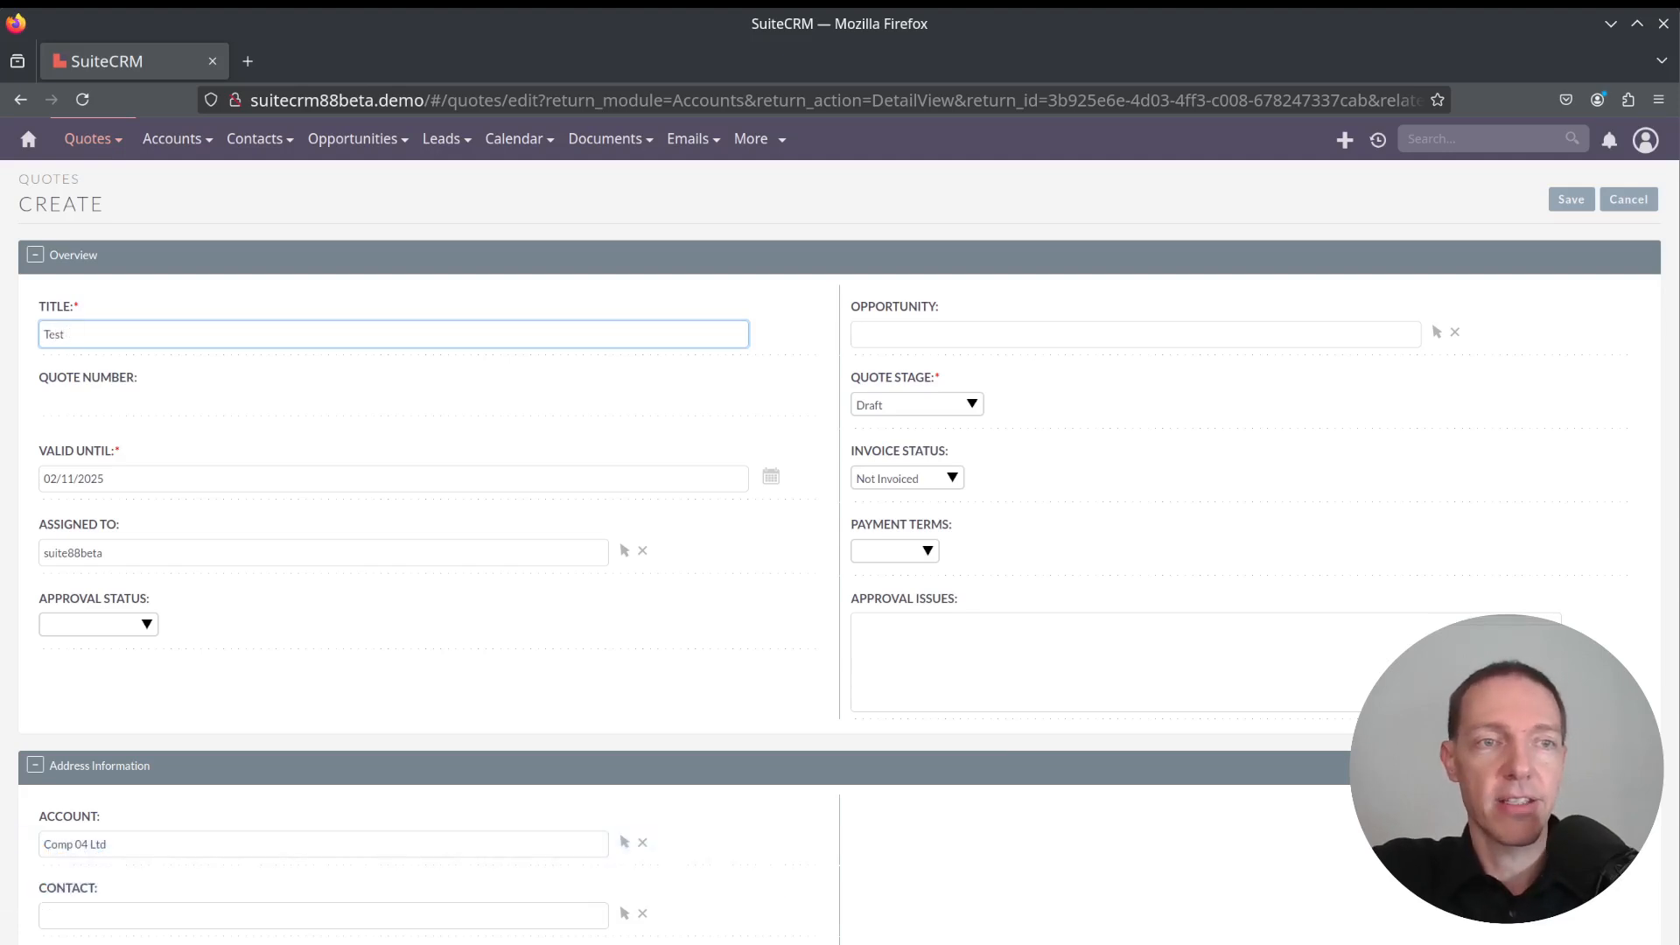
pyautogui.write(' Quote 04')
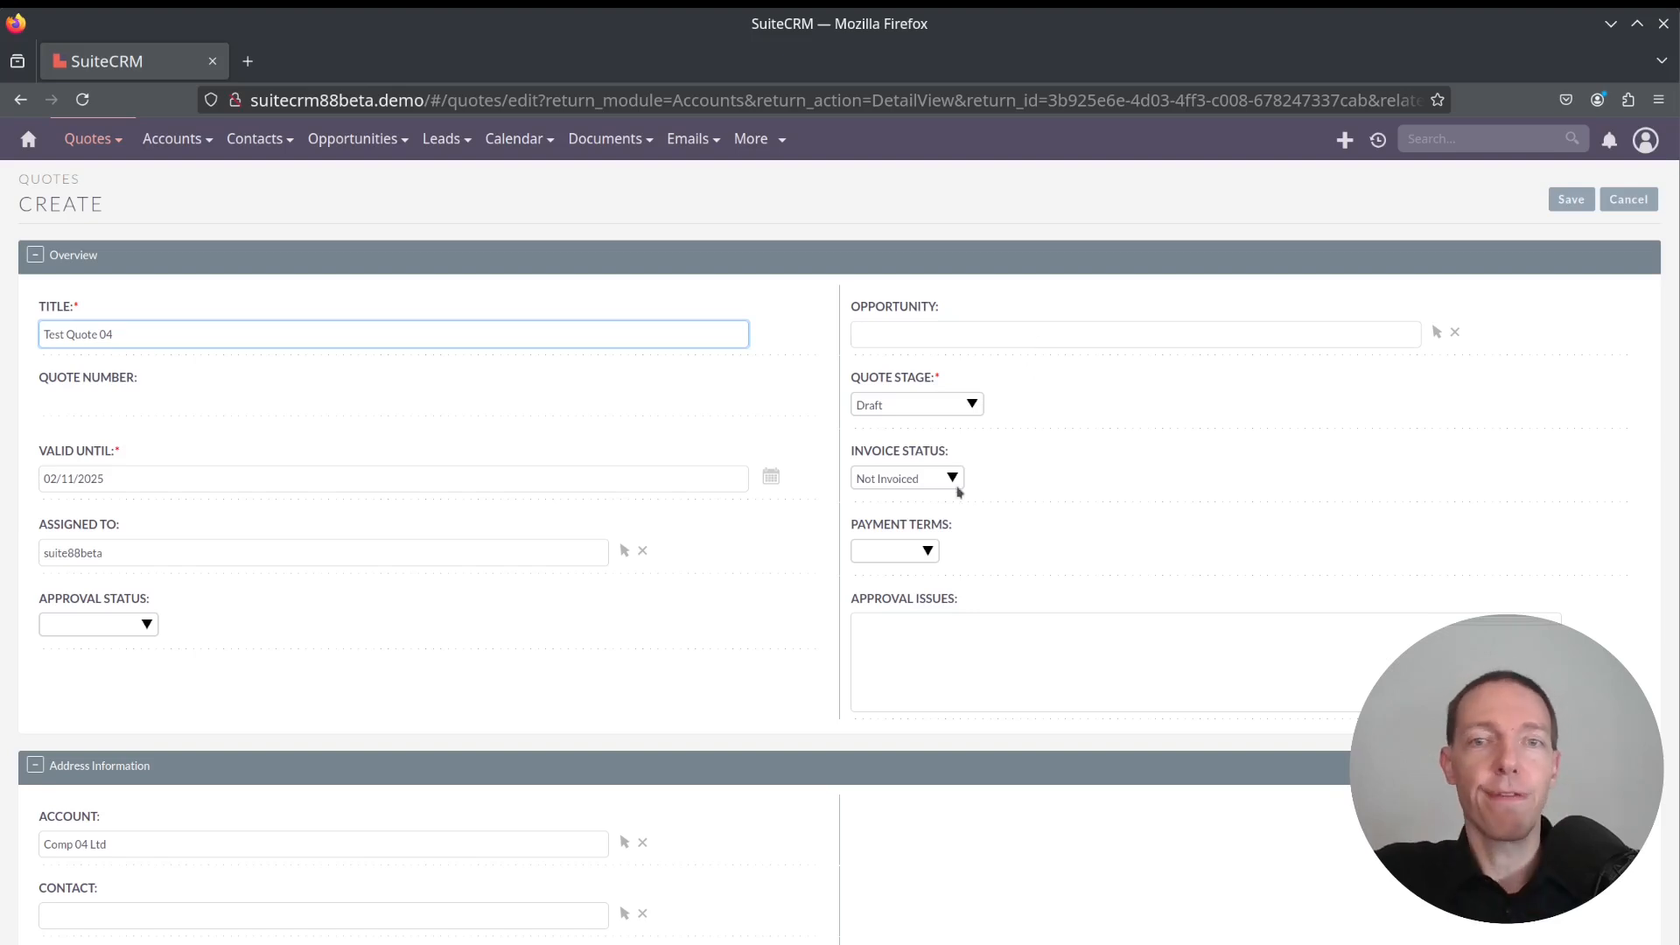
# Select the converted lead's contact as the quote's contact from the Comp 04 Ltd contact search
pyautogui.scroll(-3, 1029, 456)
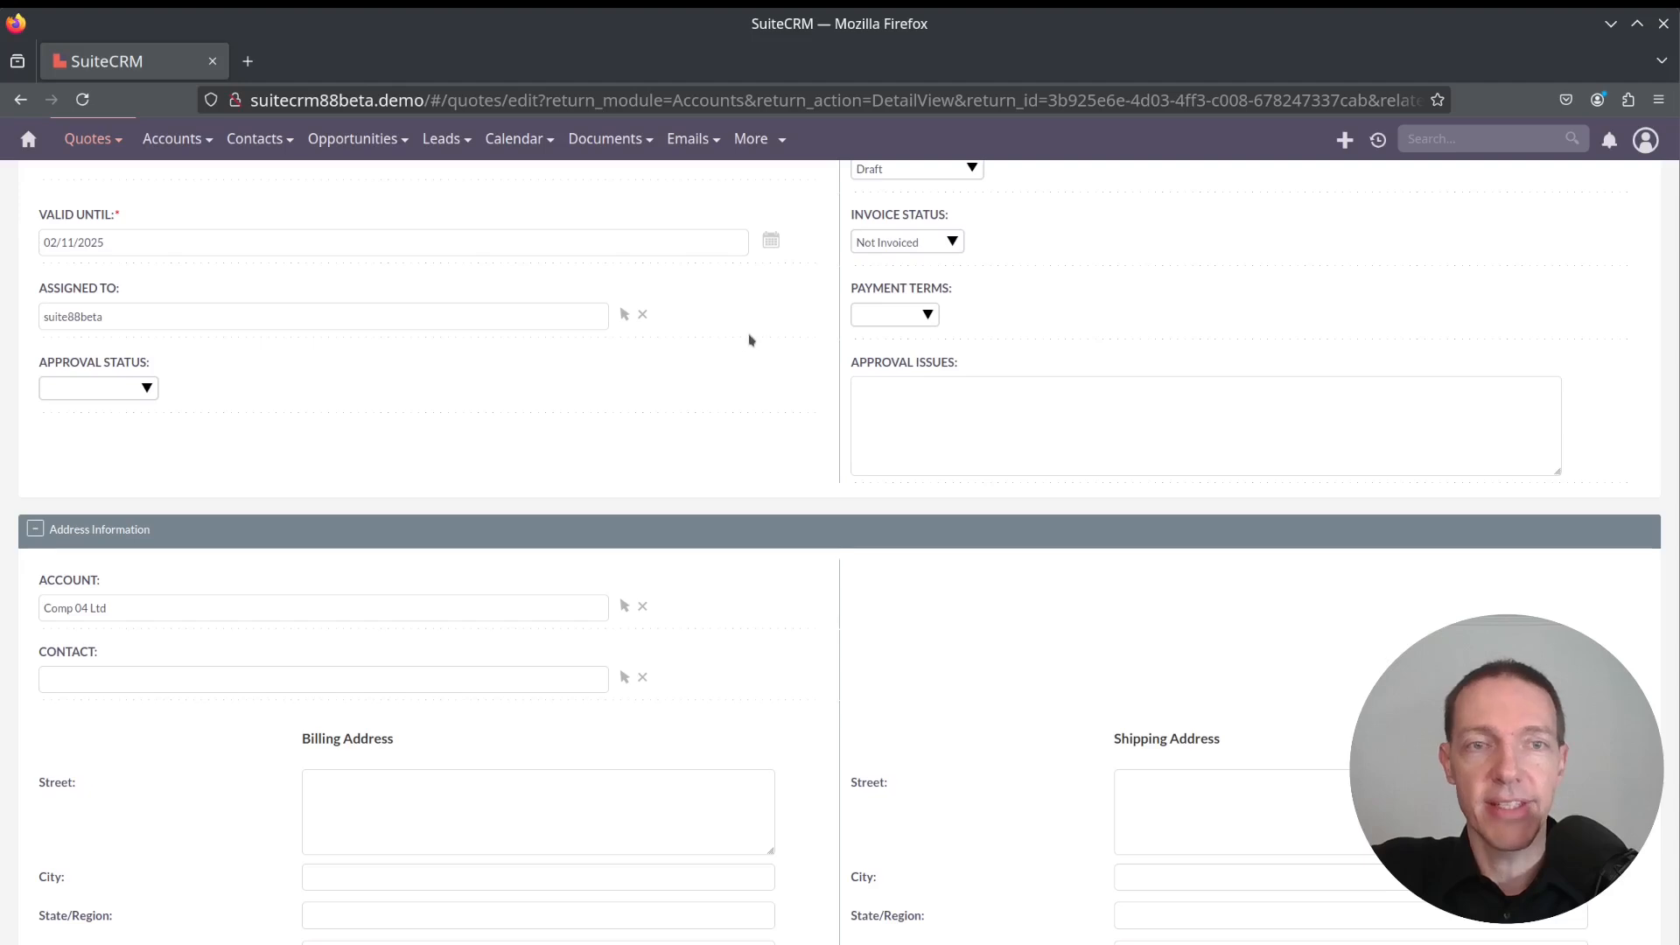
pyautogui.scroll(3, 838, 394)
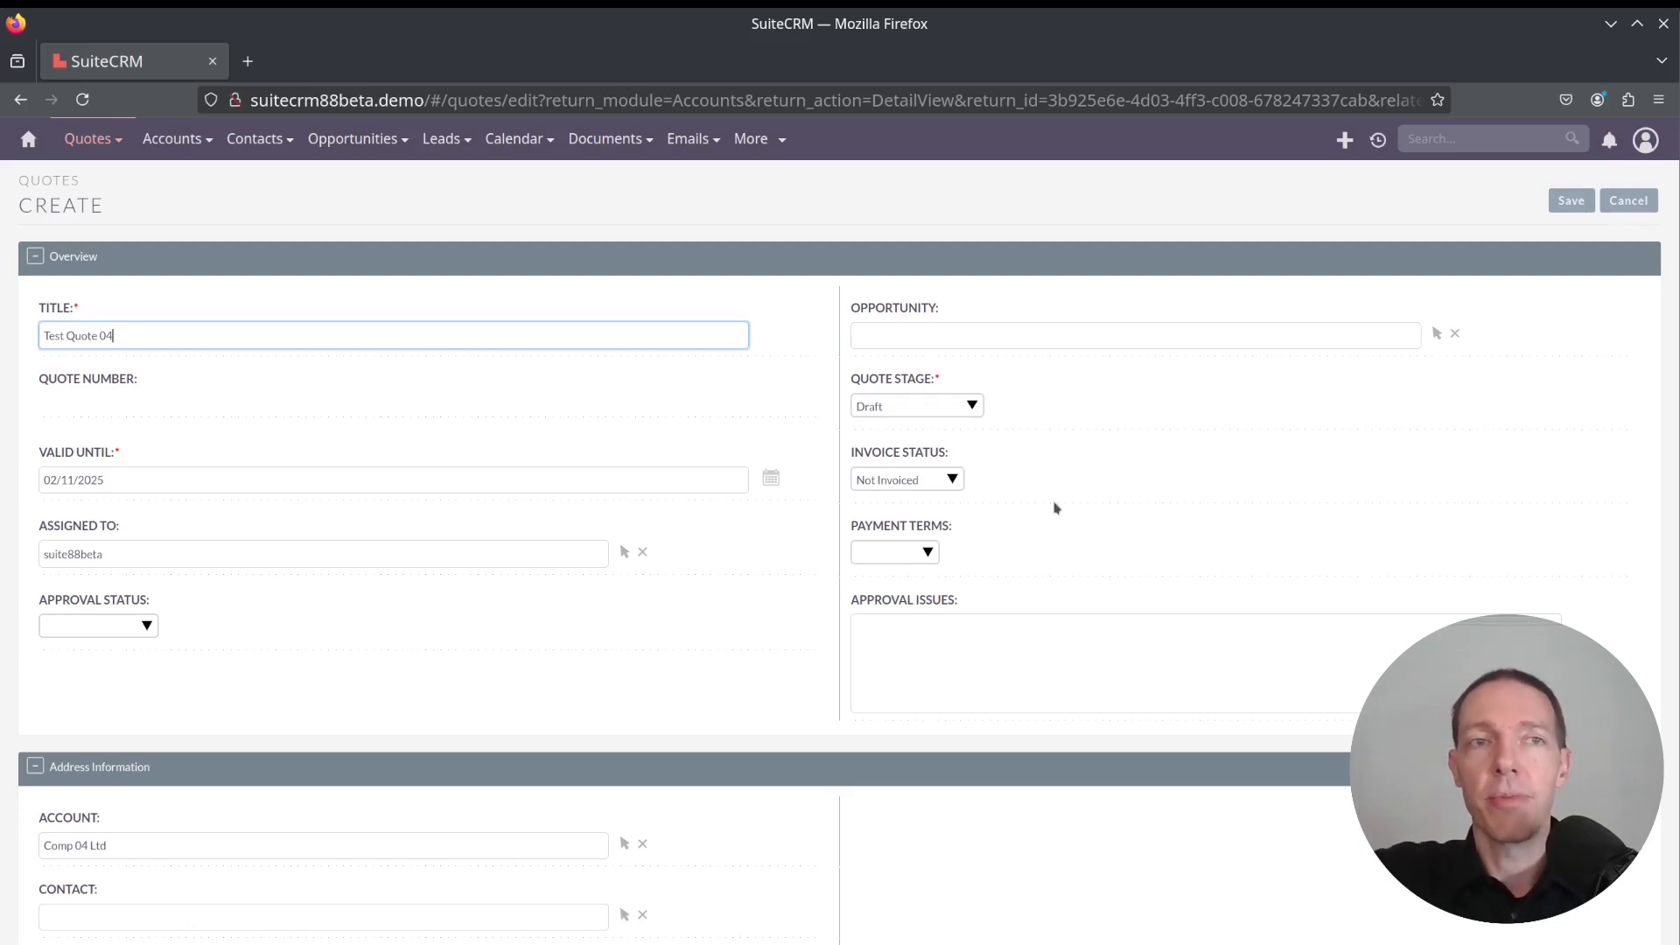
pyautogui.scroll(-5, 1053, 498)
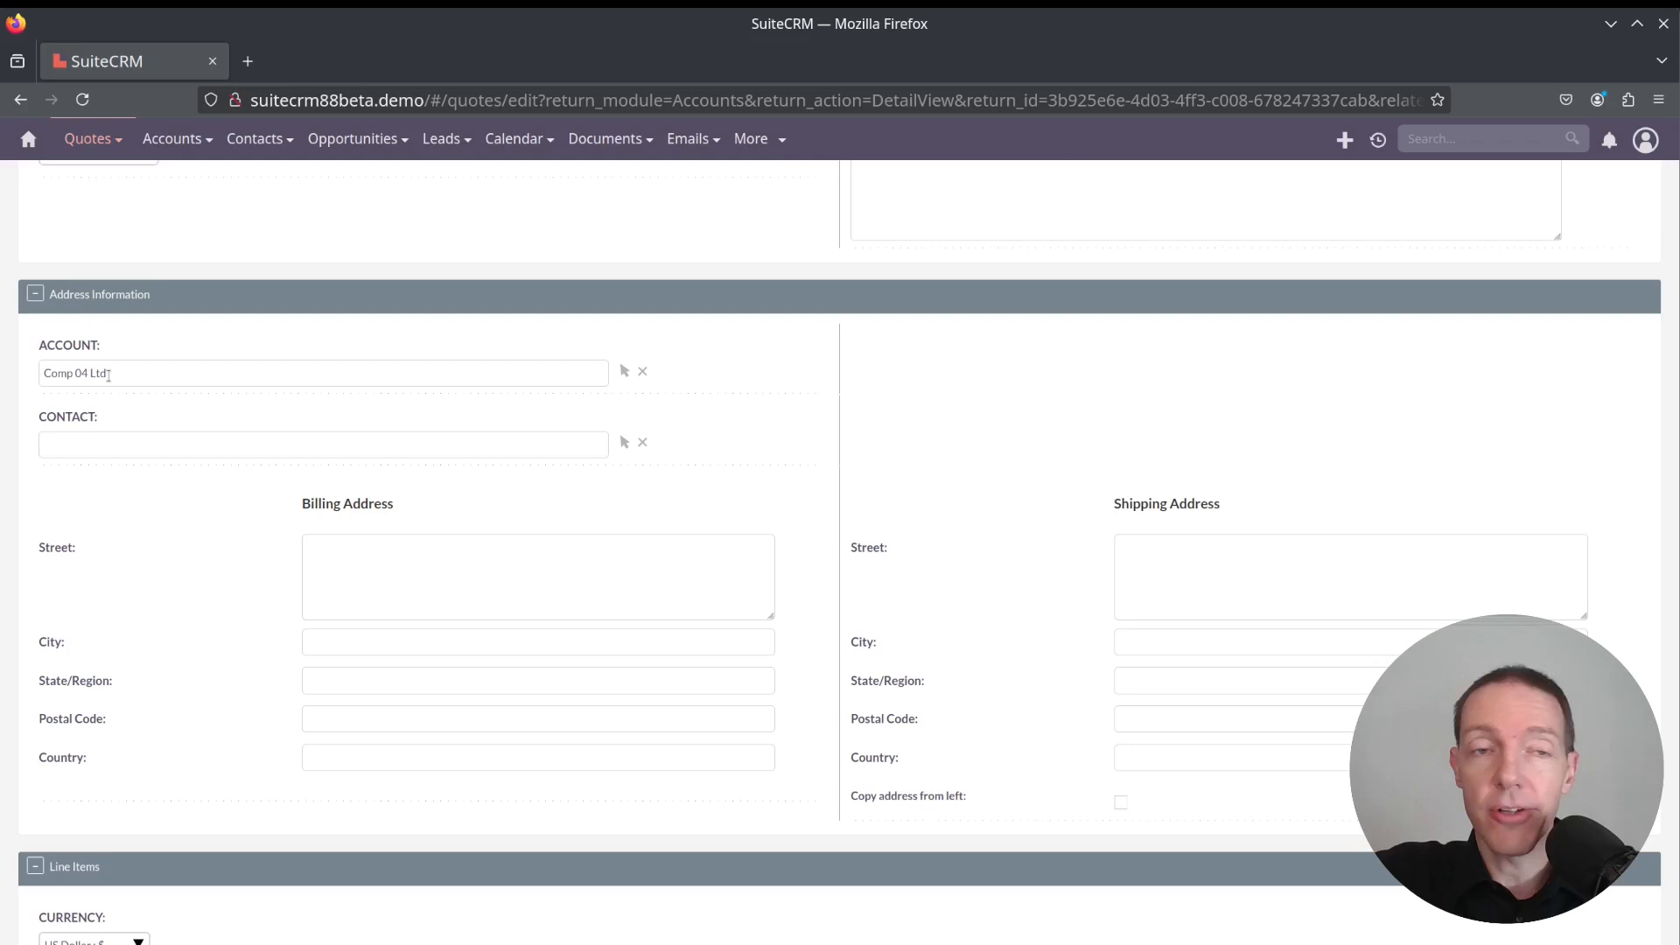
pyautogui.click(627, 443)
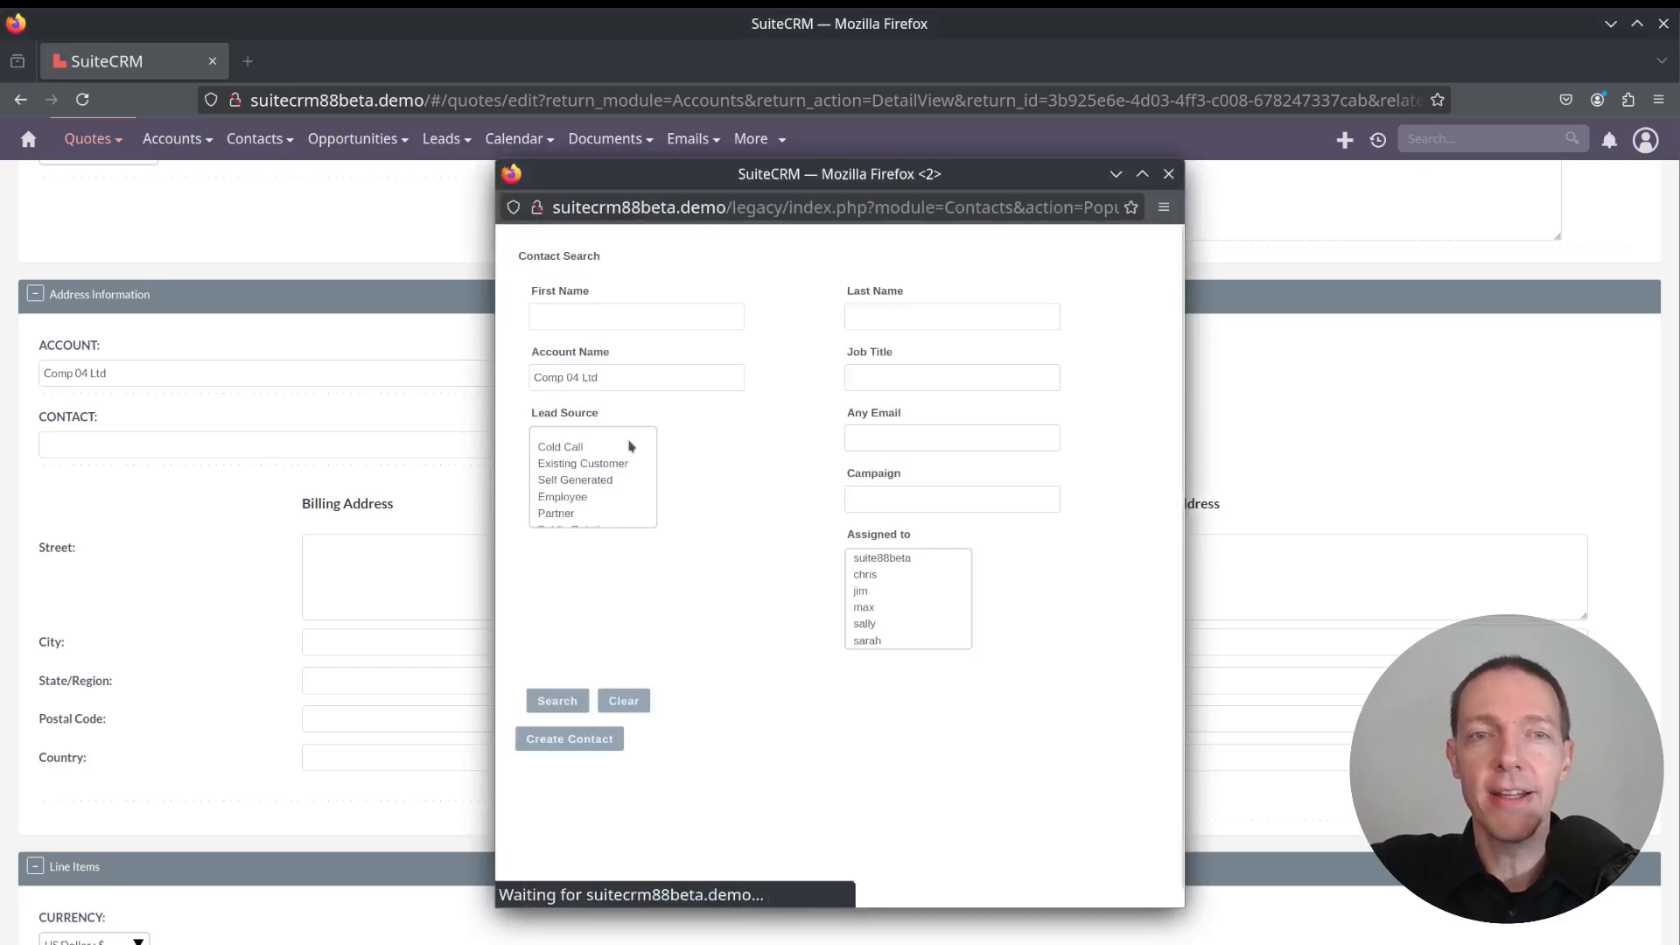
pyautogui.scroll(-2, 823, 560)
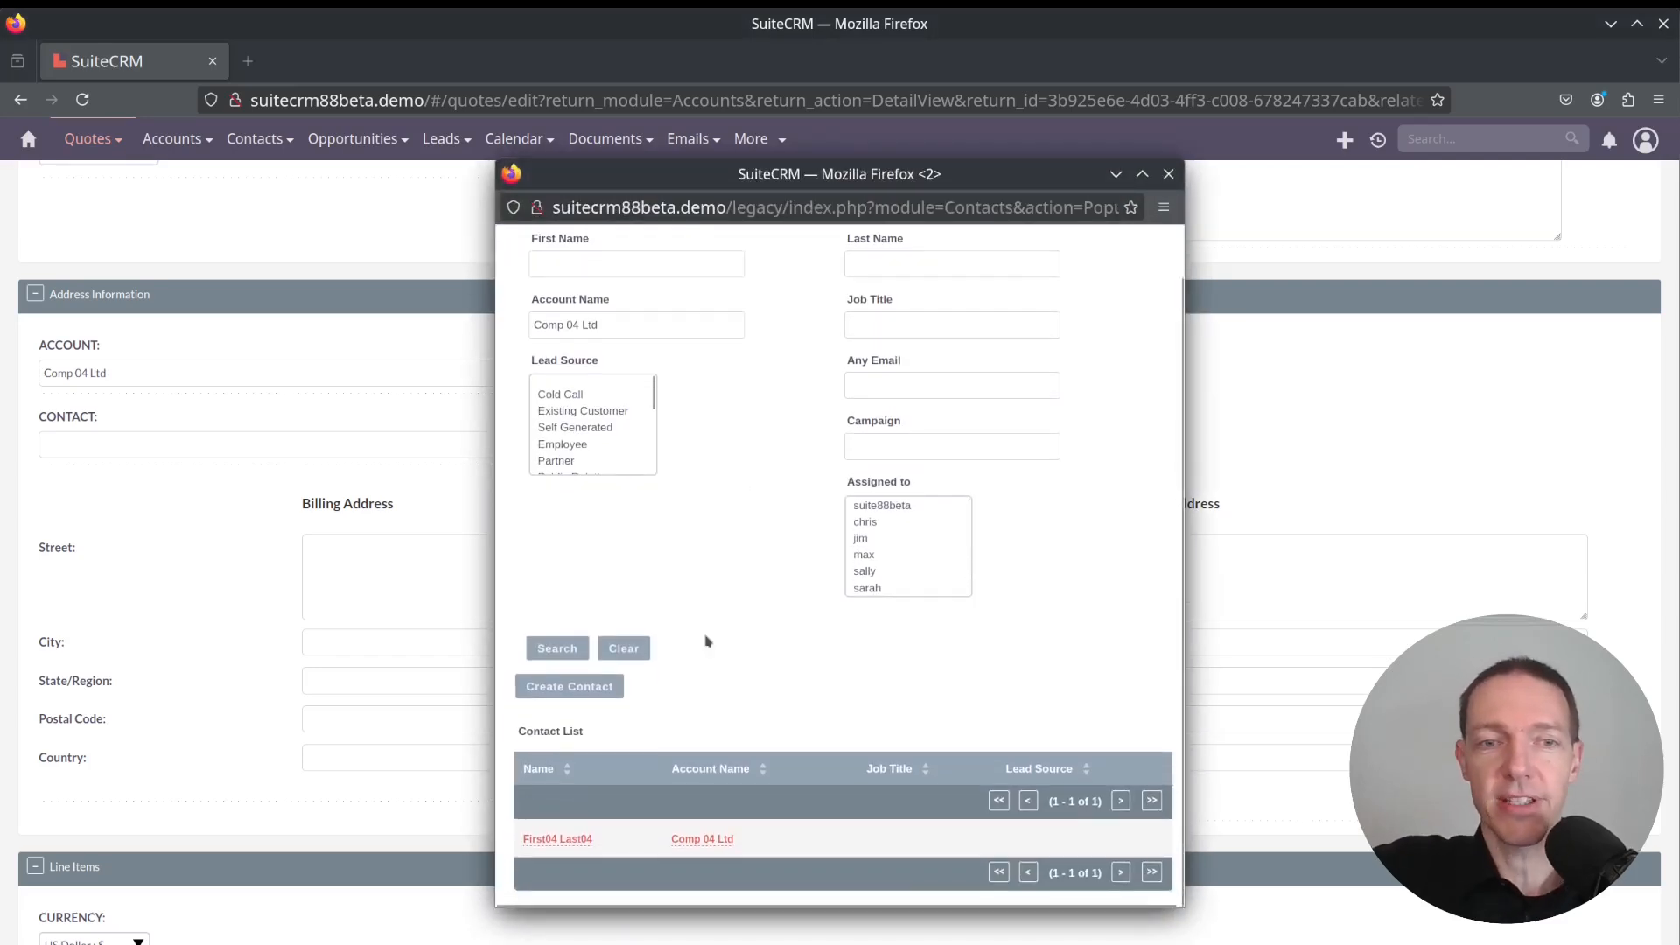
pyautogui.click(562, 840)
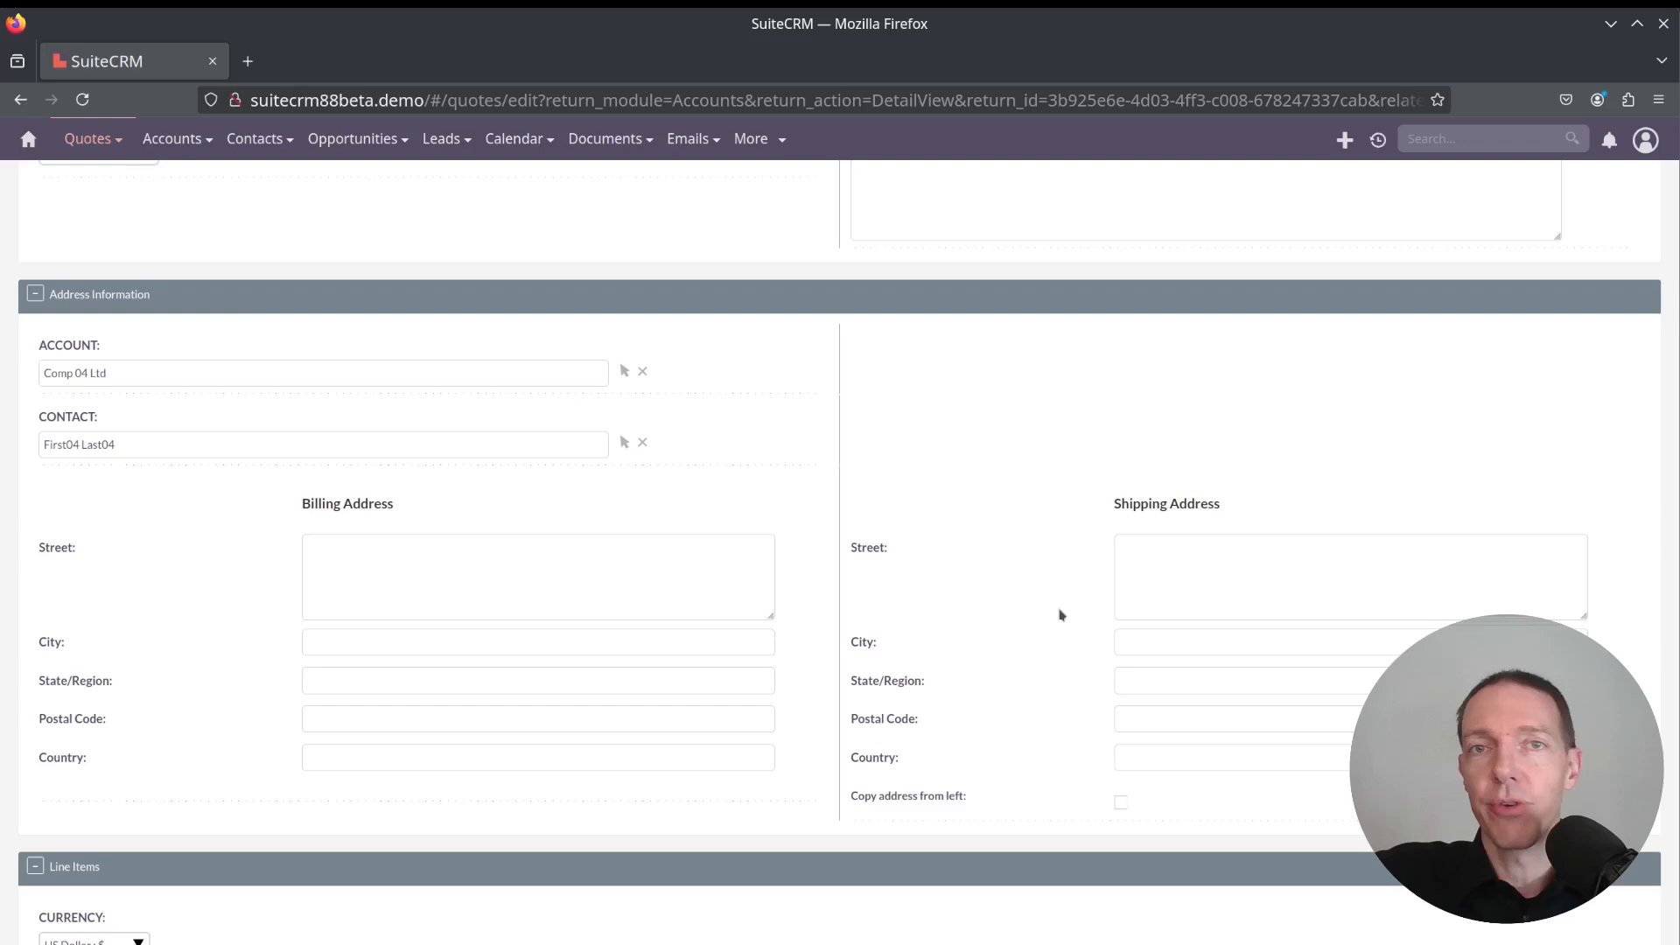
# Add a line item group with a product line for the product Test 1
pyautogui.scroll(-7, 1058, 645)
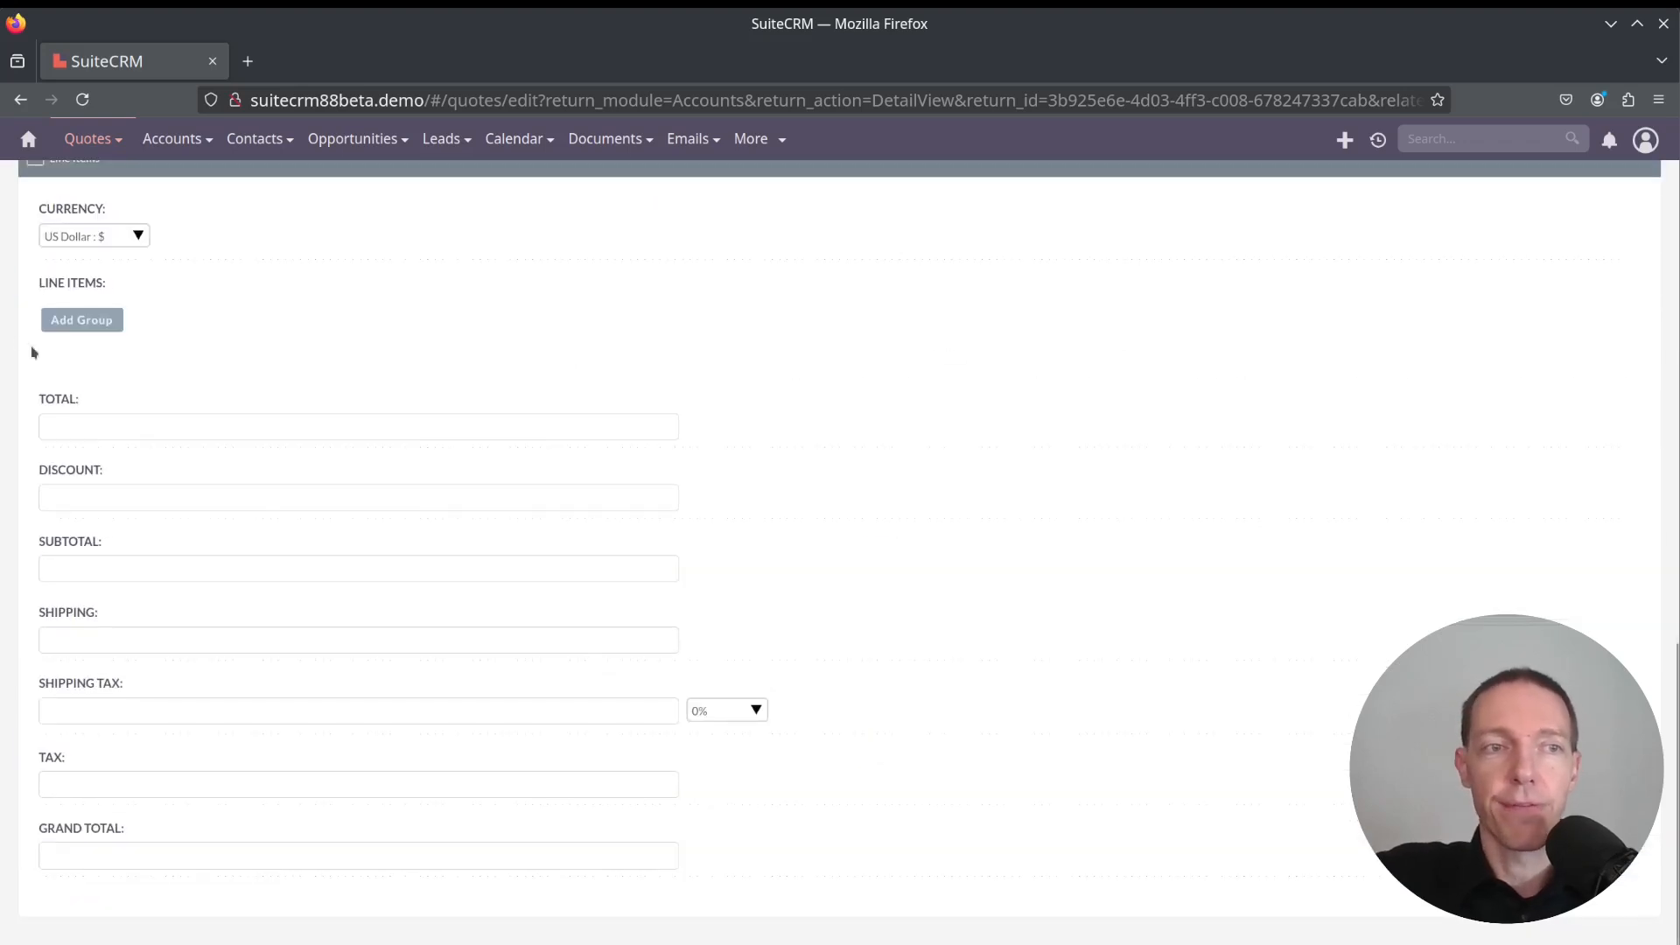
pyautogui.click(63, 323)
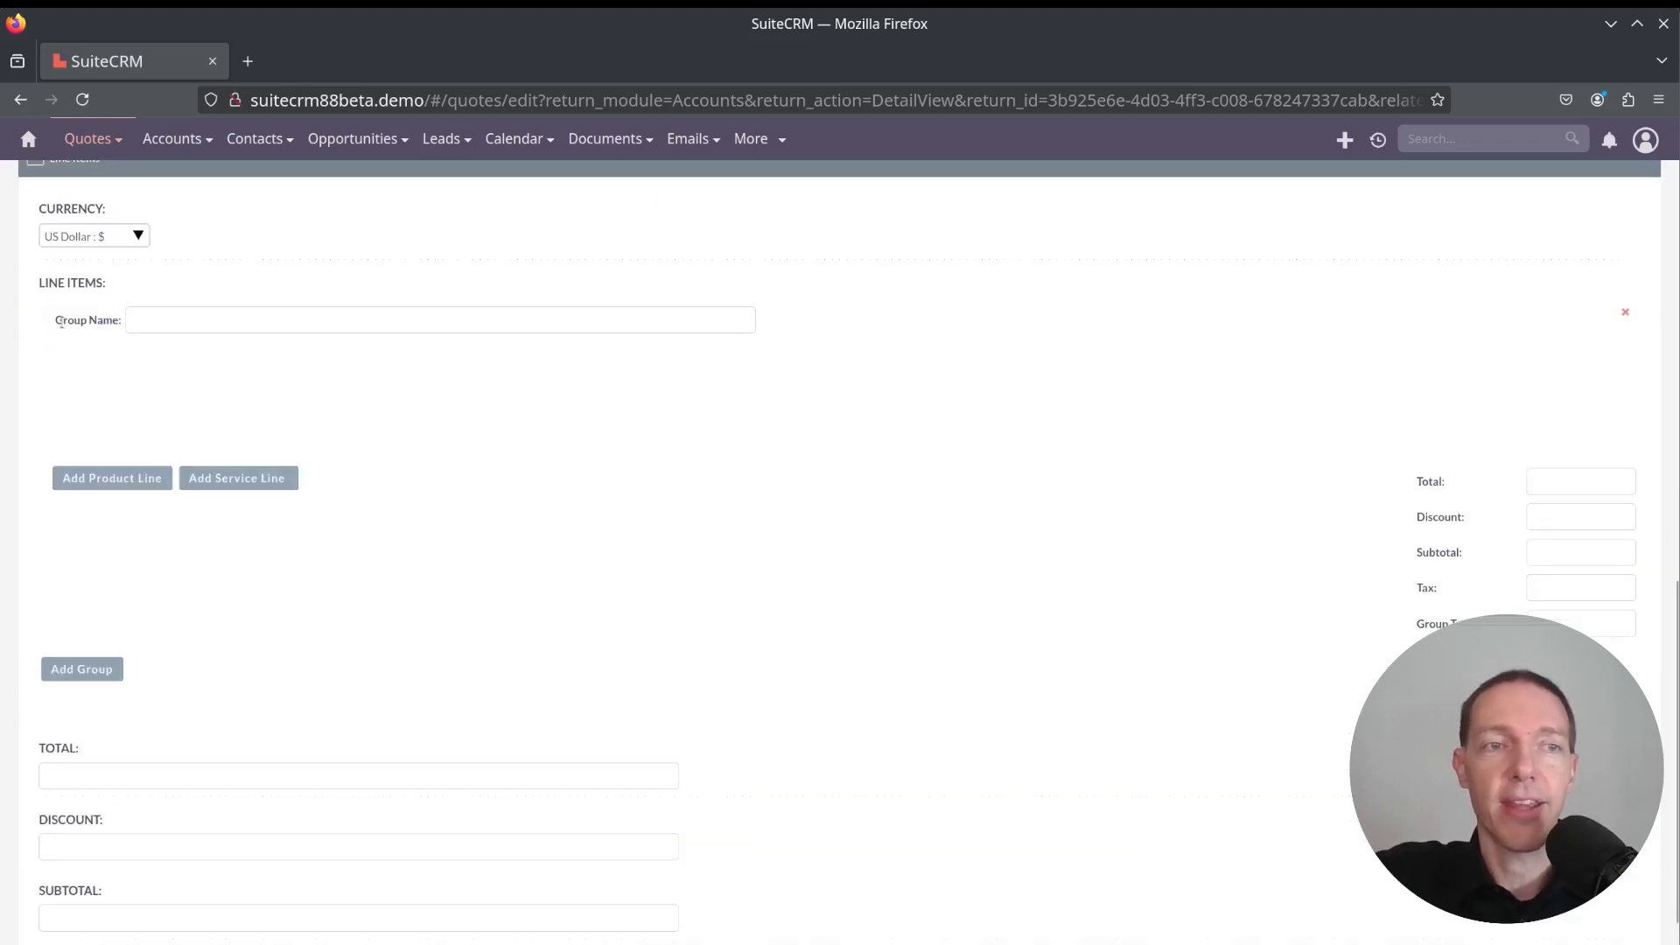
pyautogui.click(105, 481)
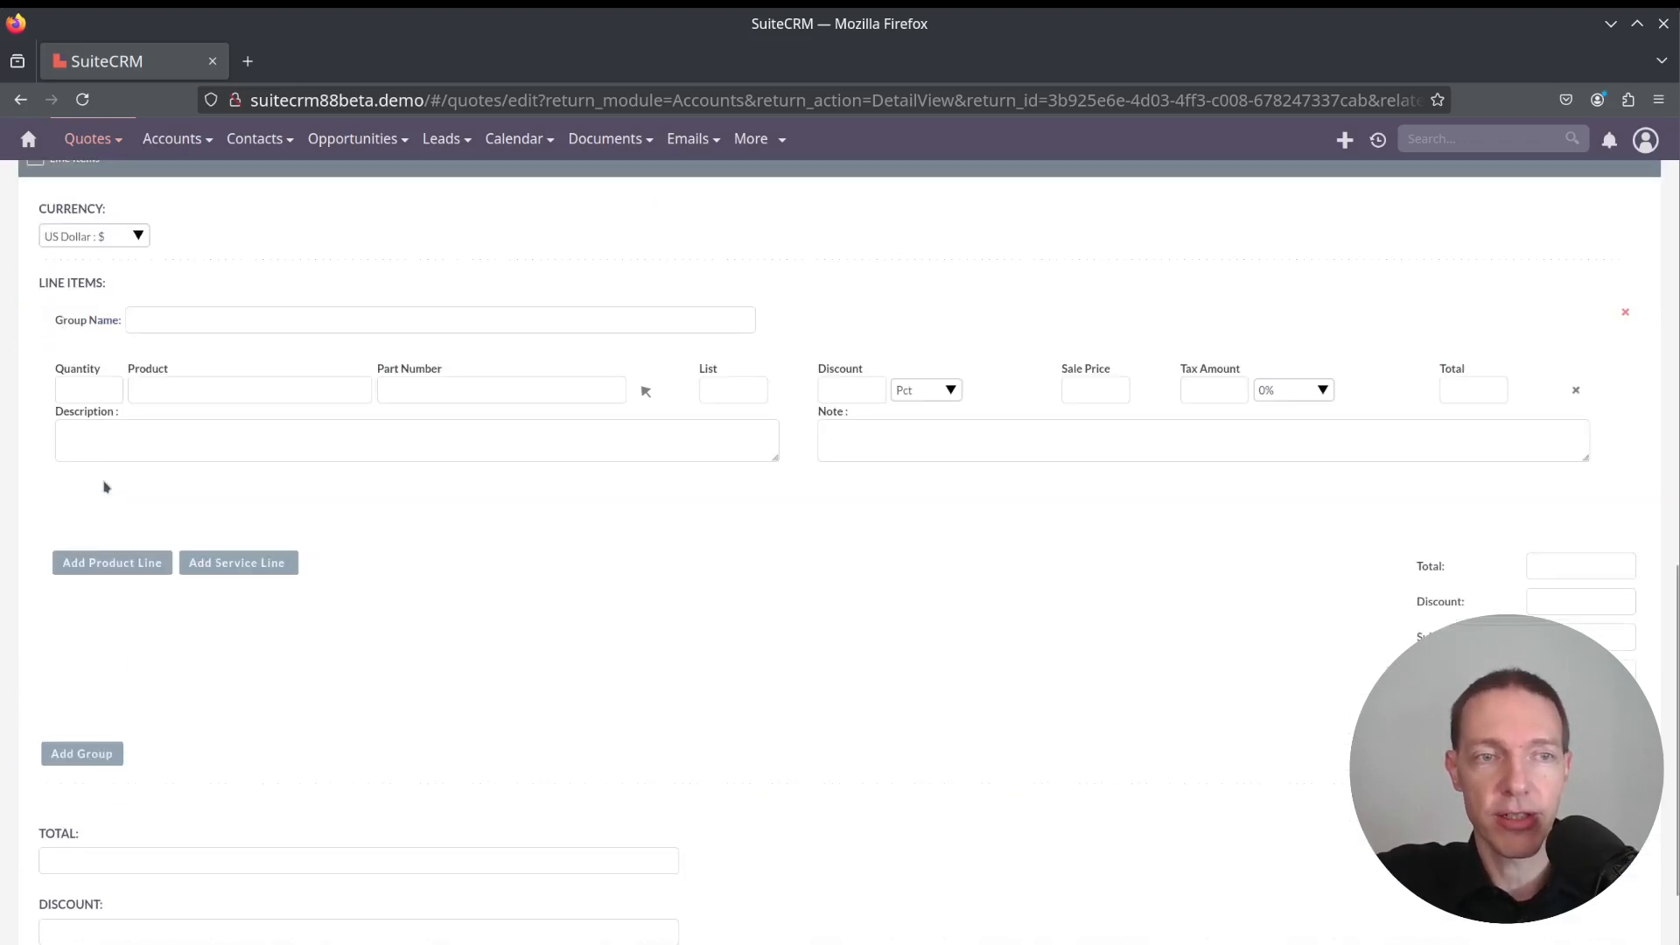
pyautogui.click(223, 388)
pyautogui.write('Test 1')
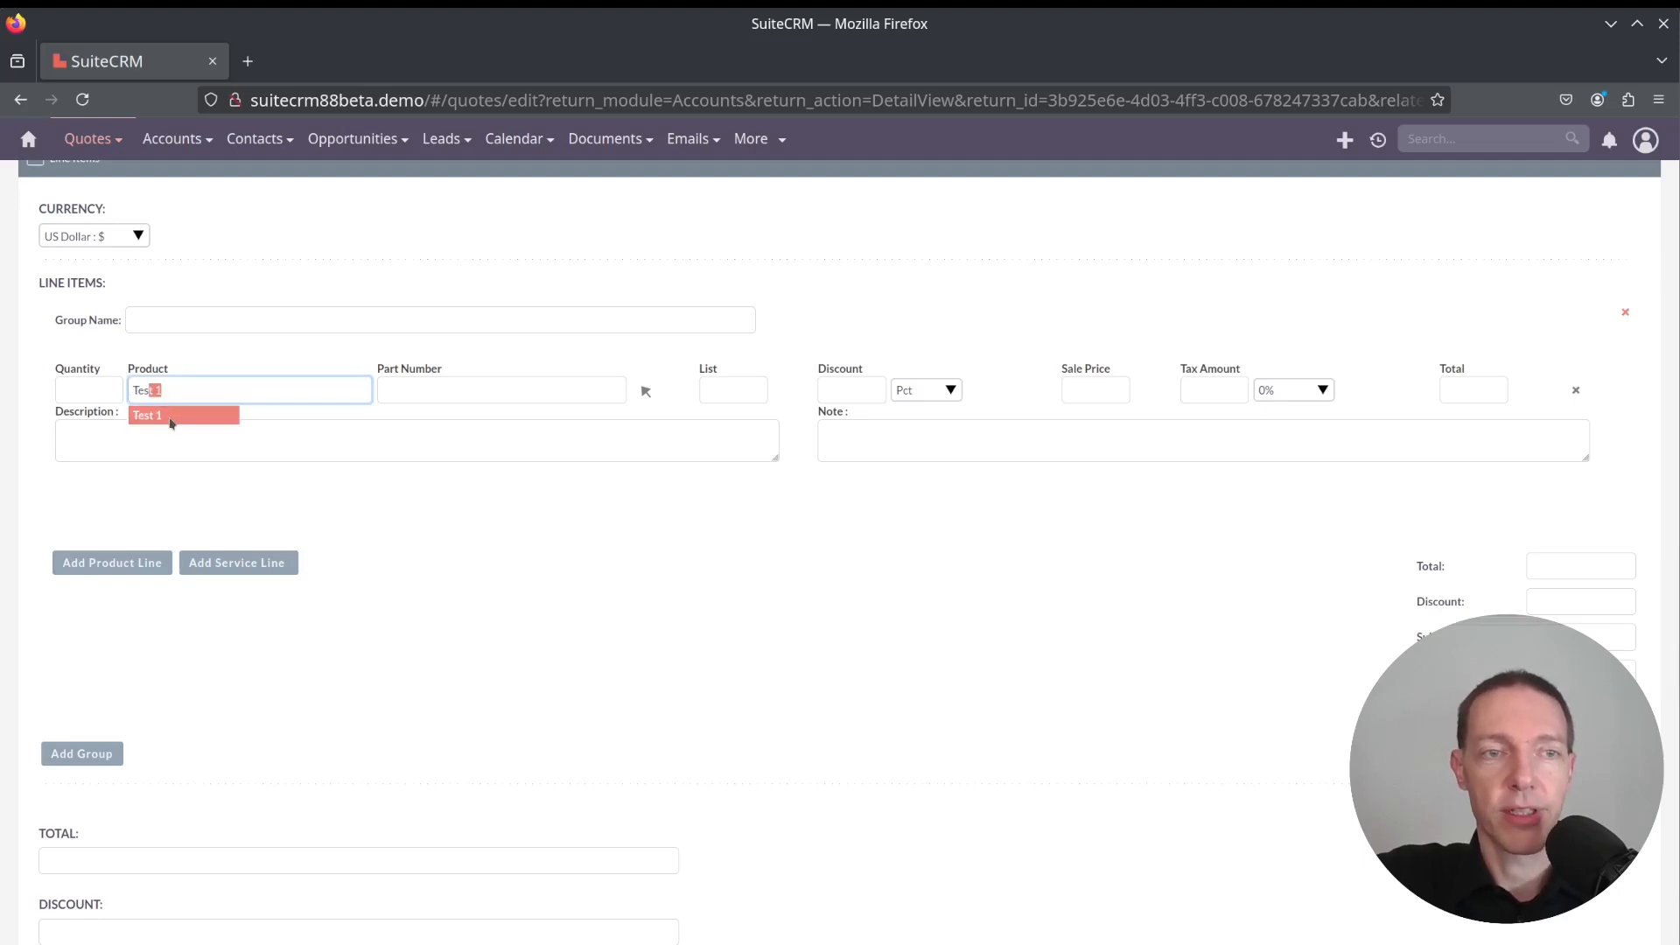
pyautogui.click(170, 417)
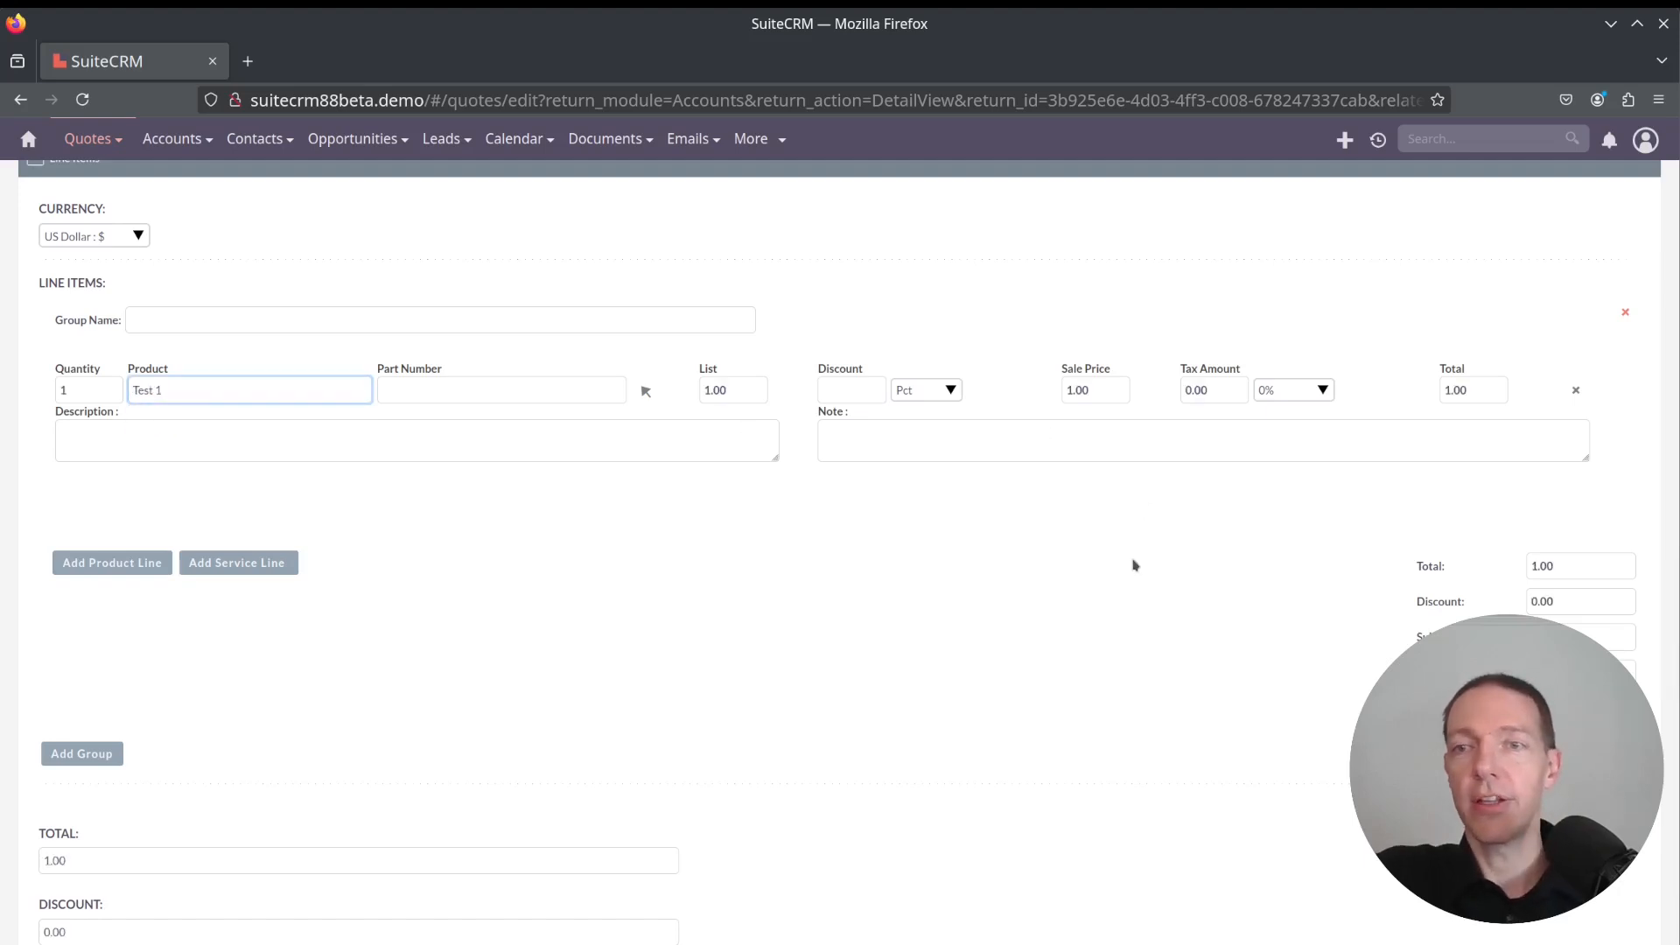
# Review the quote totals and save the quote
pyautogui.scroll(-1, 879, 553)
pyautogui.scroll(-5, 879, 553)
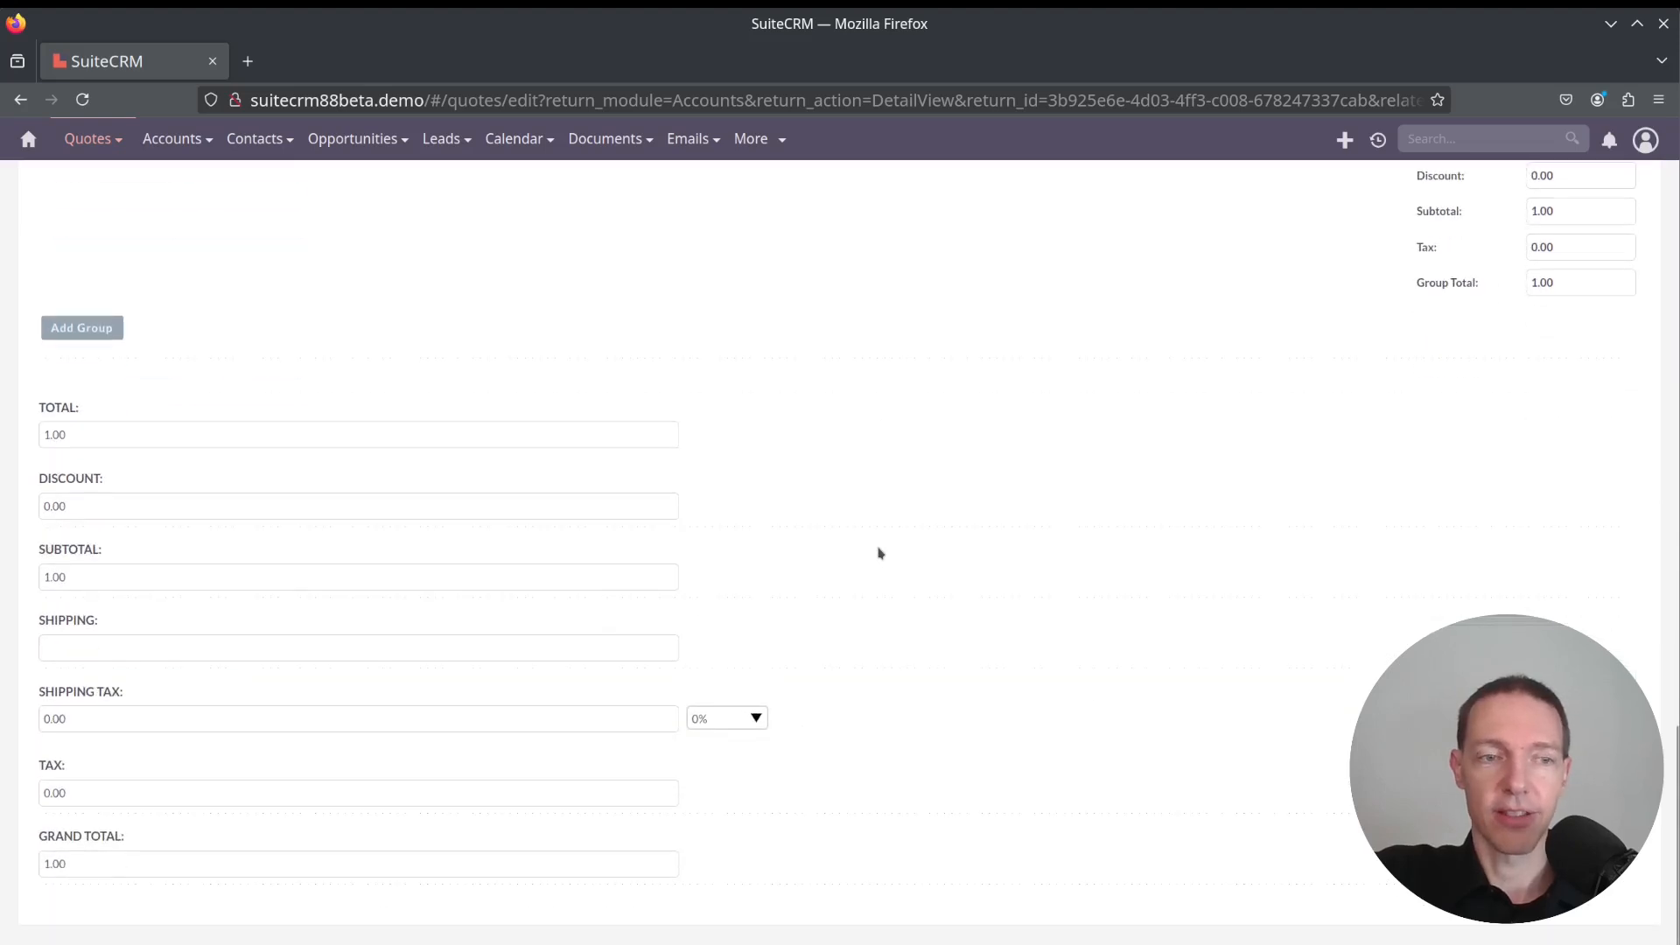
pyautogui.scroll(15, 877, 551)
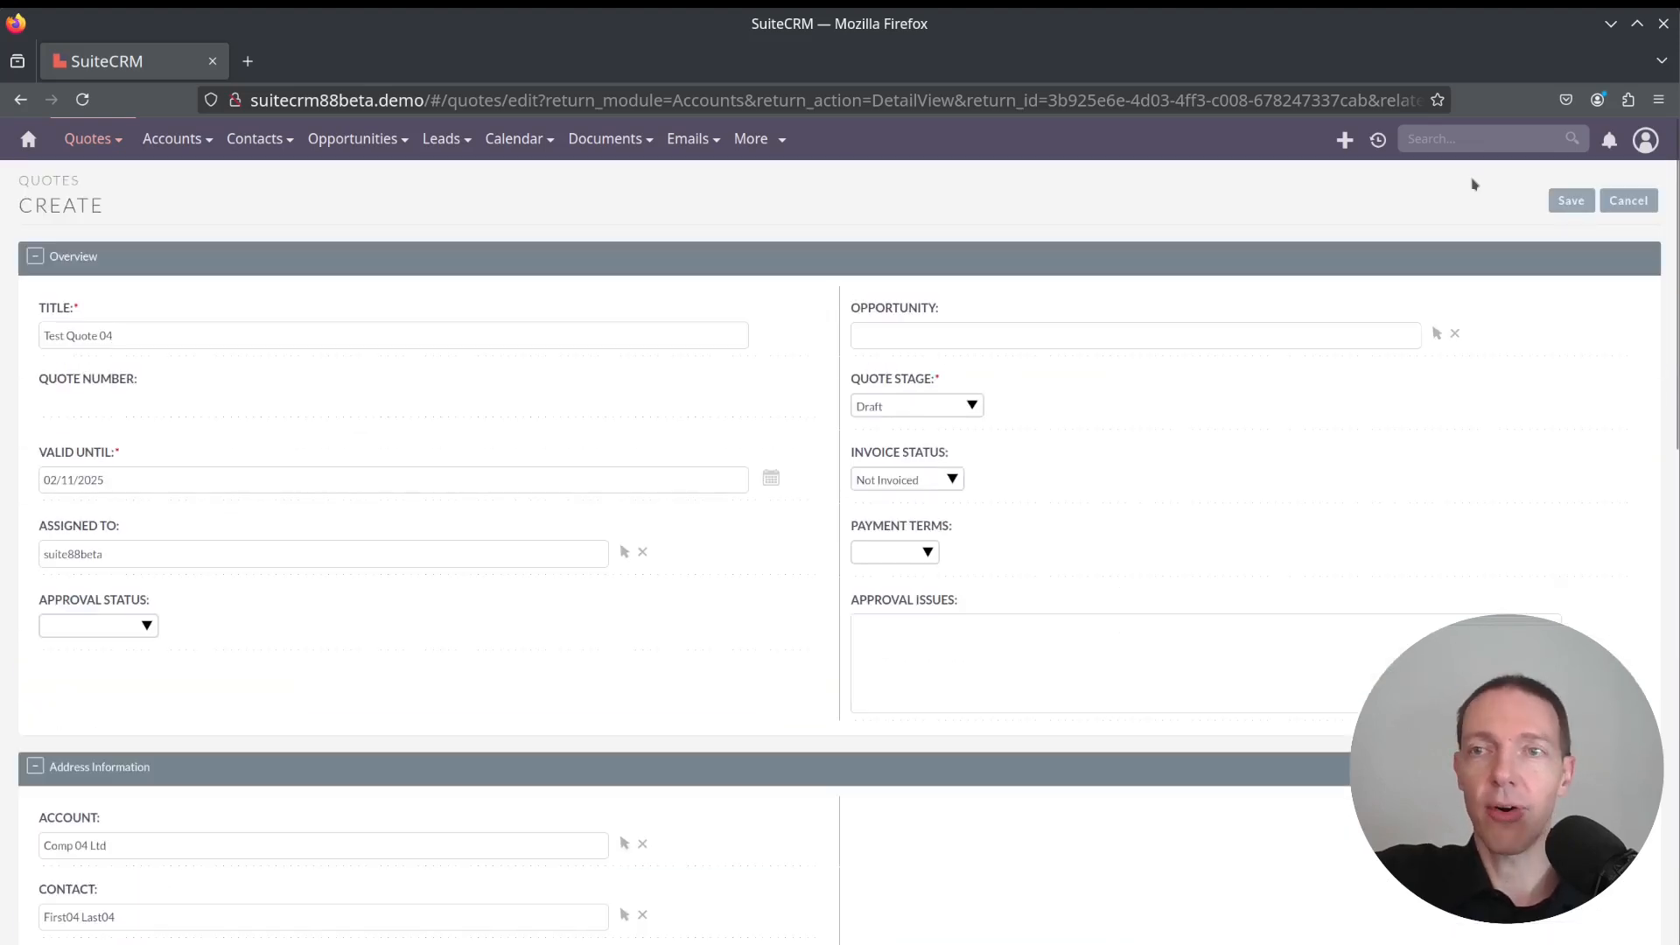
pyautogui.click(1569, 203)
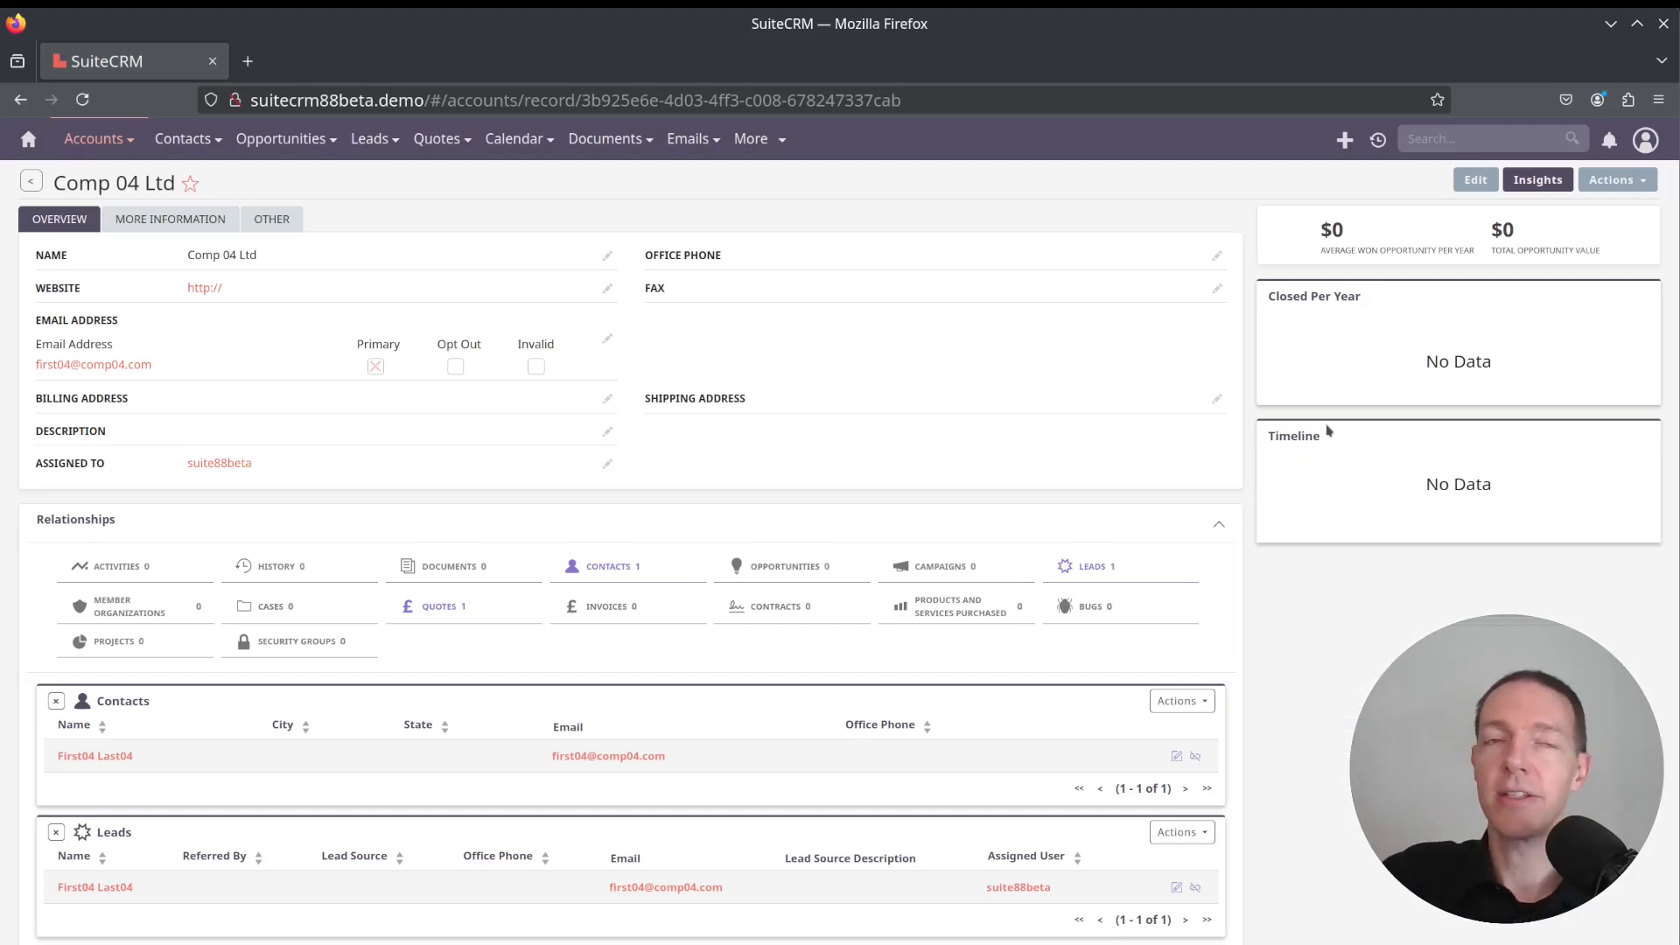
# Open the new Test Quote 04 quote record from the account
pyautogui.click(1641, 185)
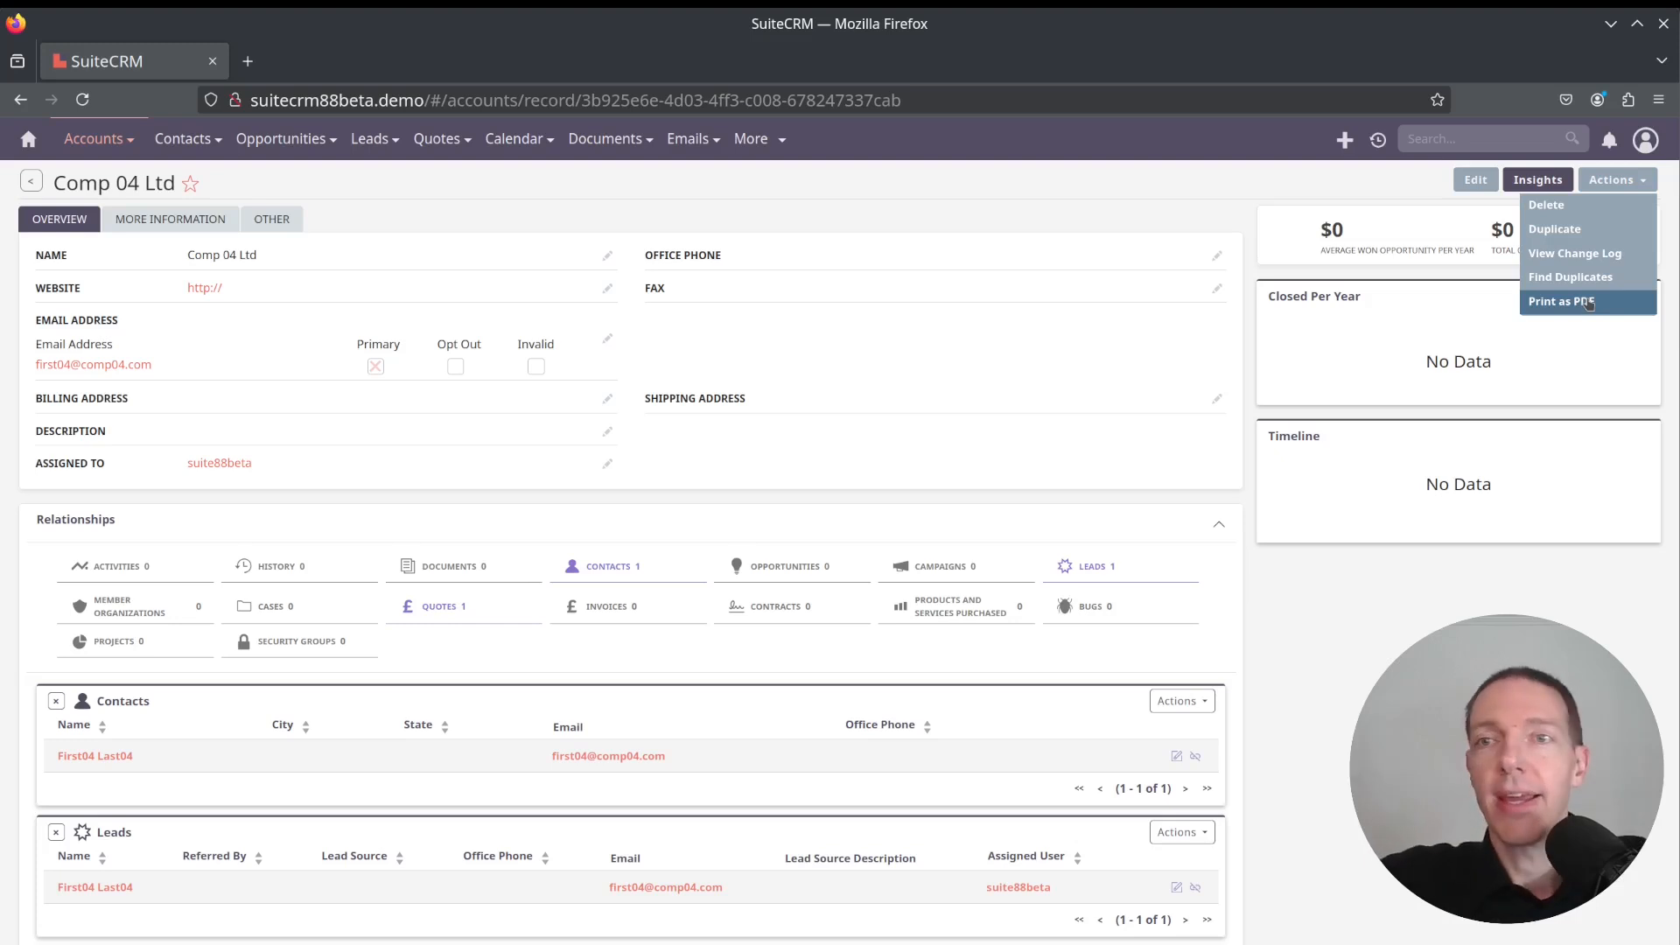
pyautogui.click(1161, 221)
pyautogui.scroll(-2, 1309, 677)
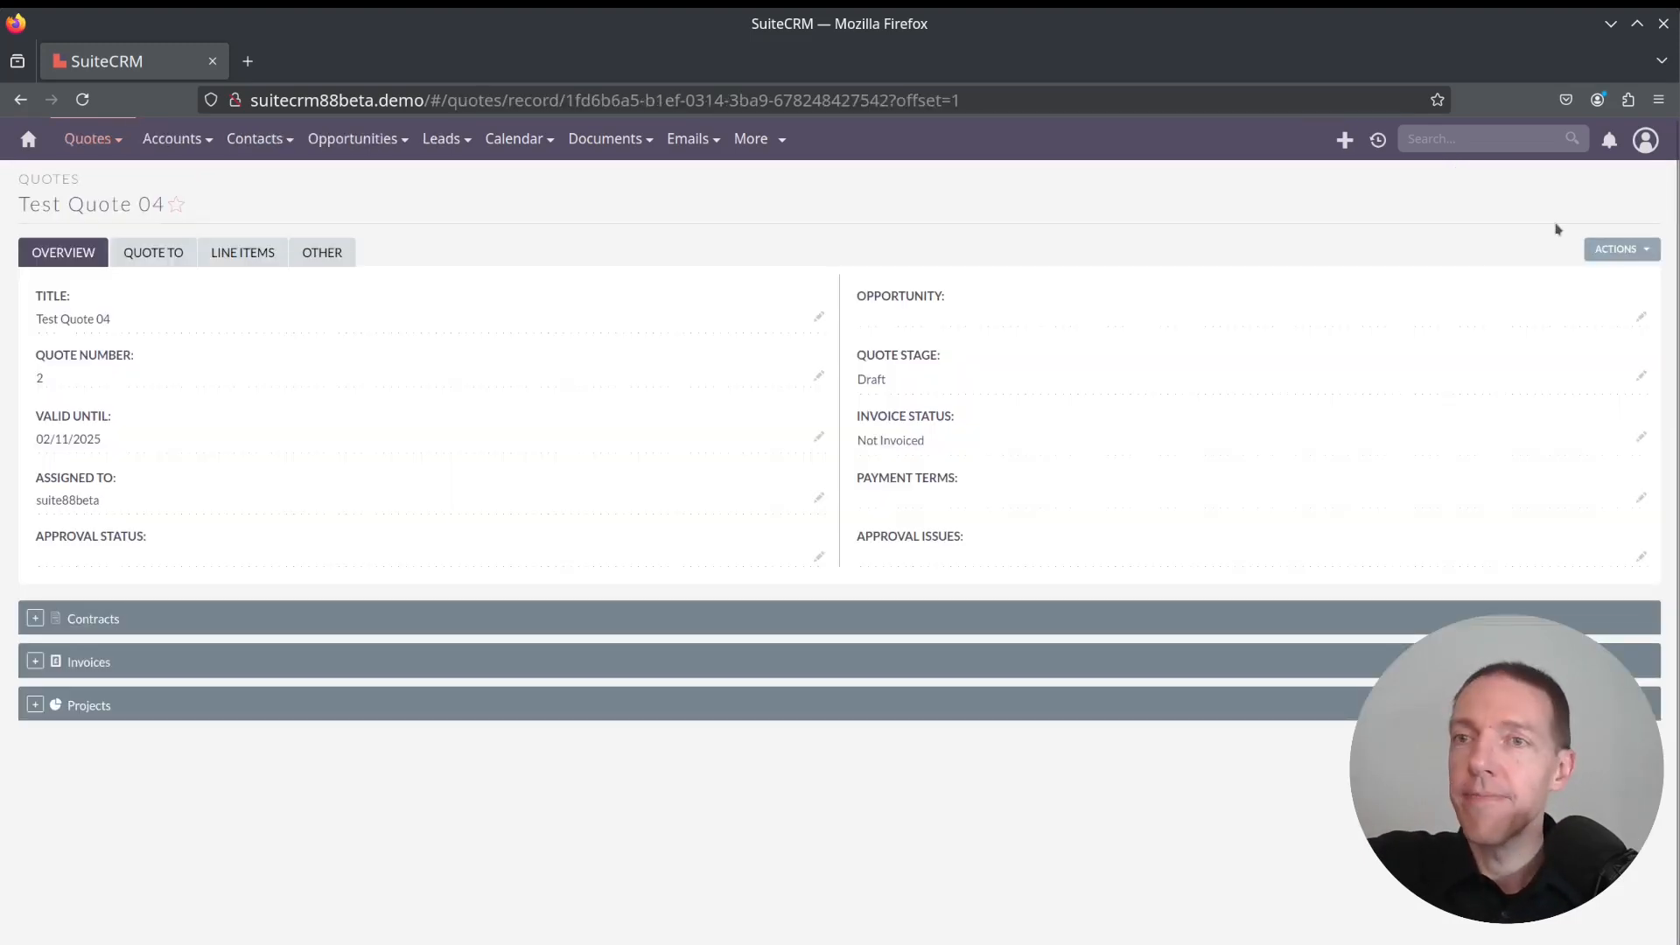
# Create an opportunity from the quote, keeping Proposal/Price Quote stage, set the expected close date to 02/28/2025, and save
pyautogui.click(1650, 252)
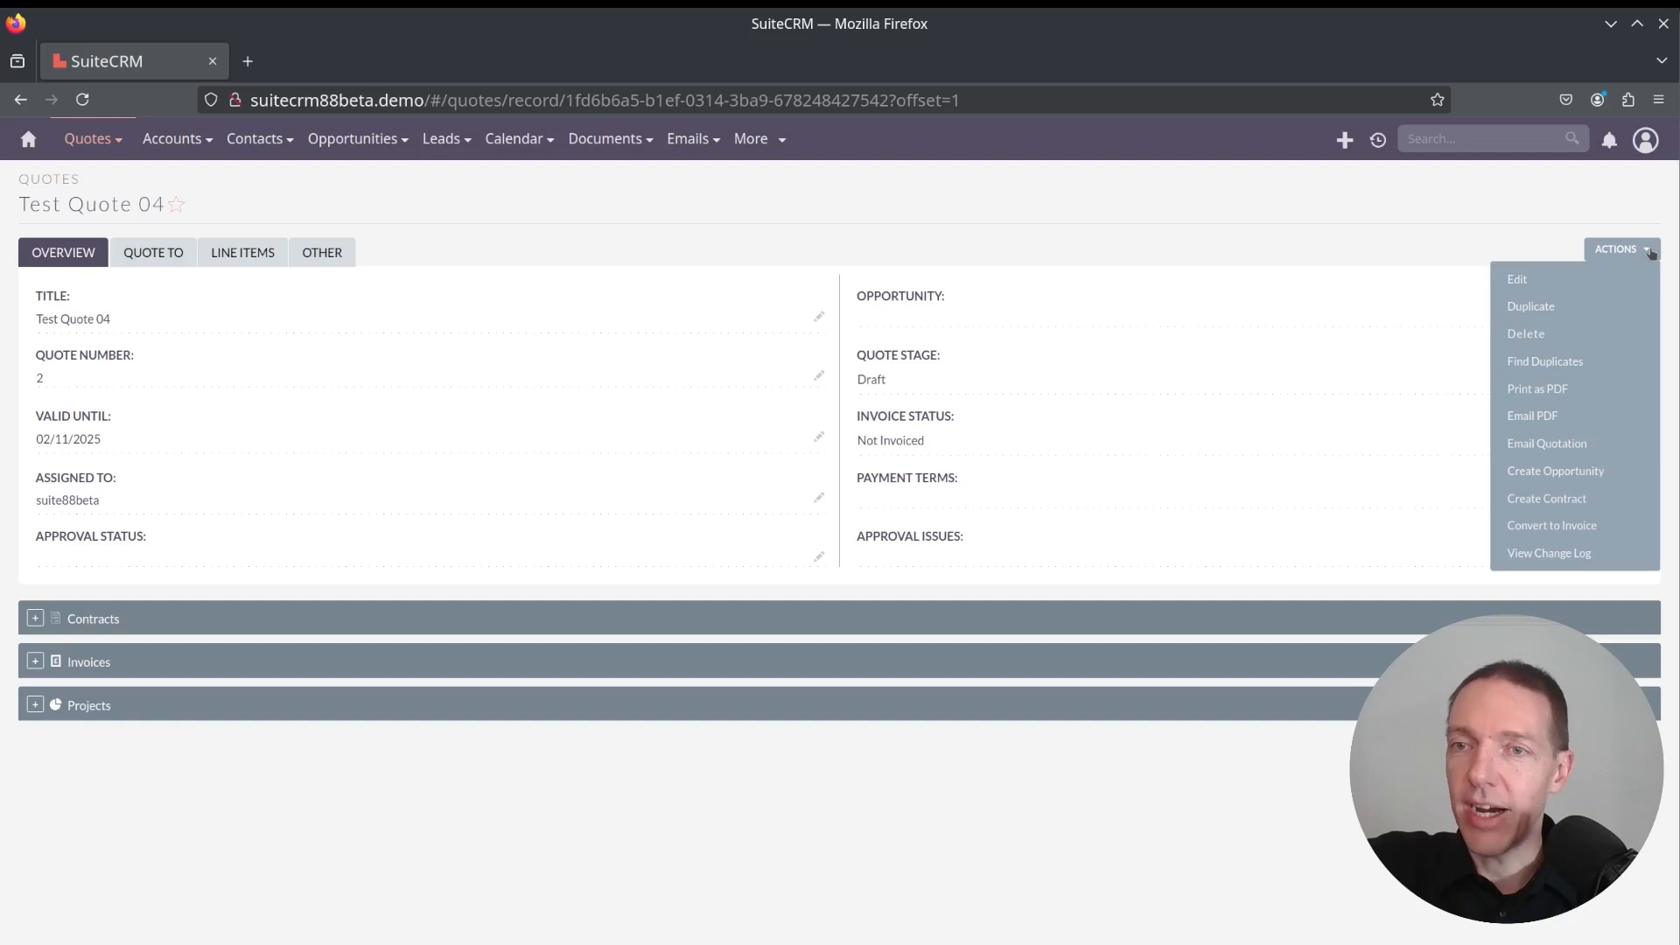
pyautogui.click(1572, 472)
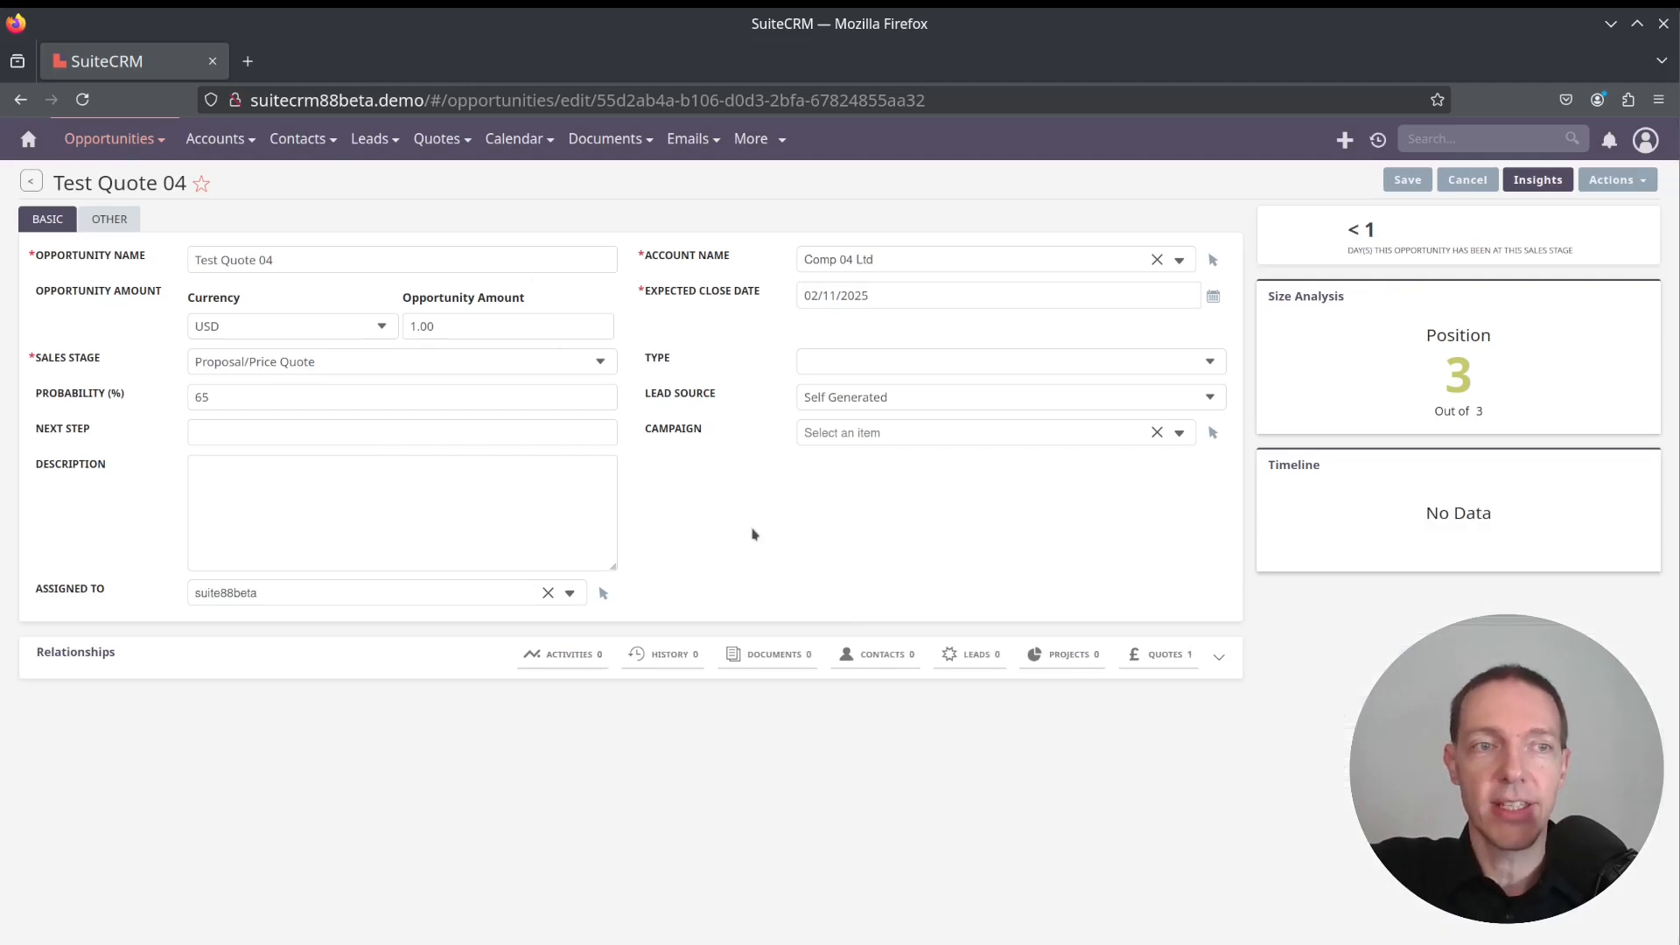
pyautogui.click(423, 365)
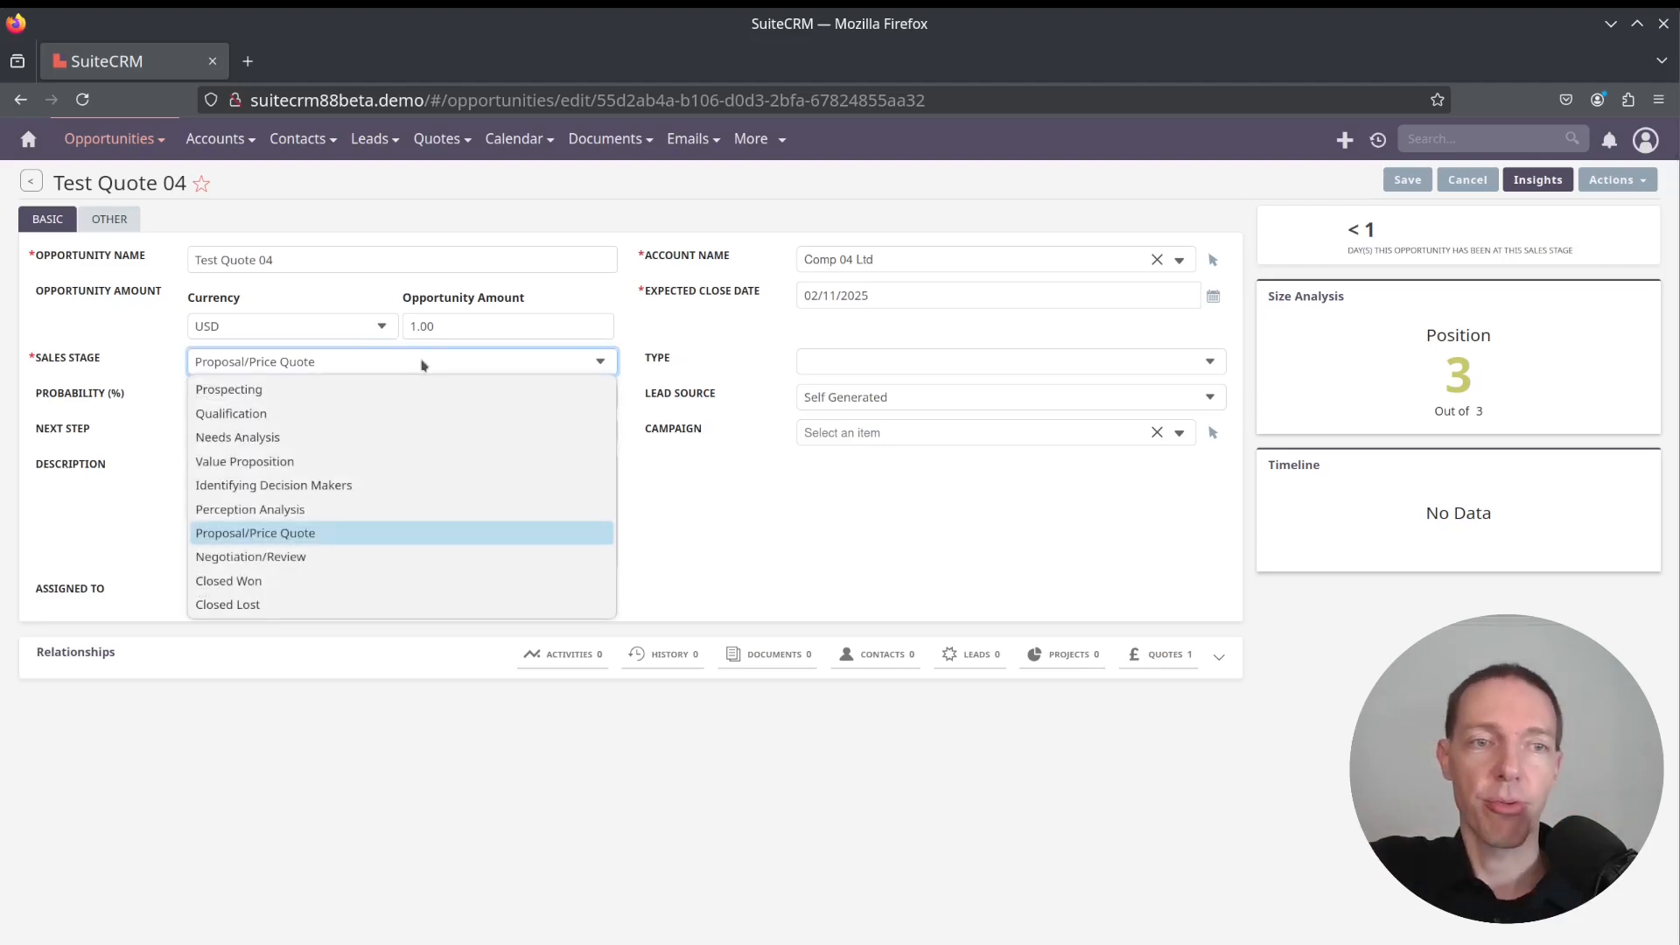
pyautogui.click(306, 535)
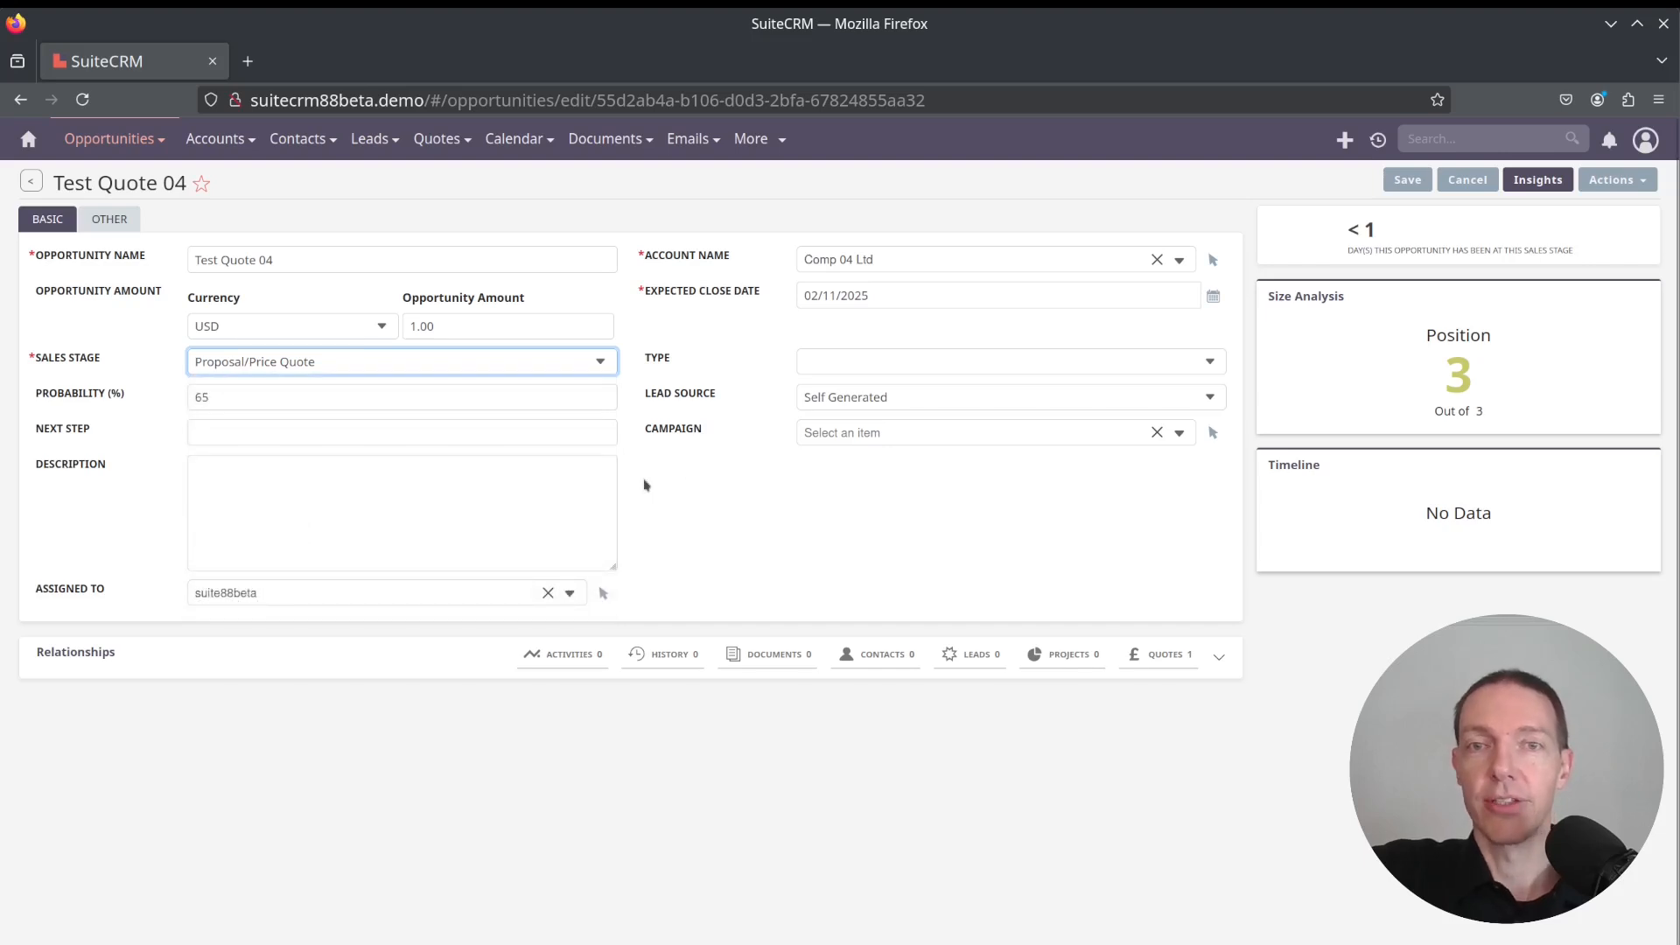
pyautogui.click(897, 295)
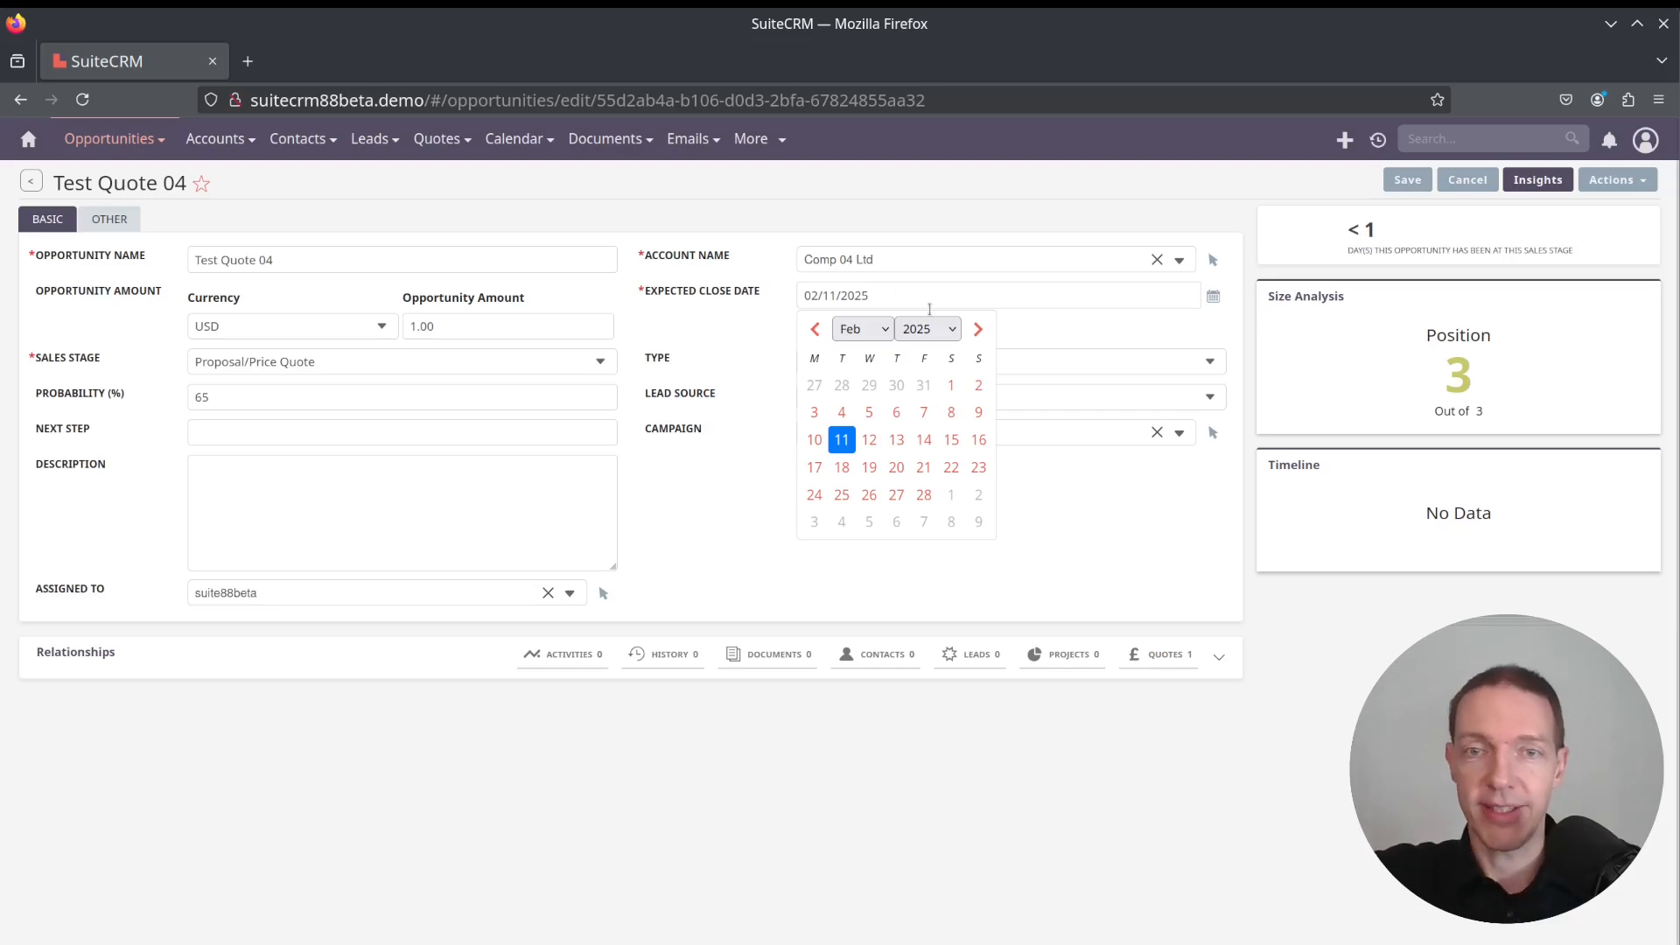
pyautogui.click(925, 496)
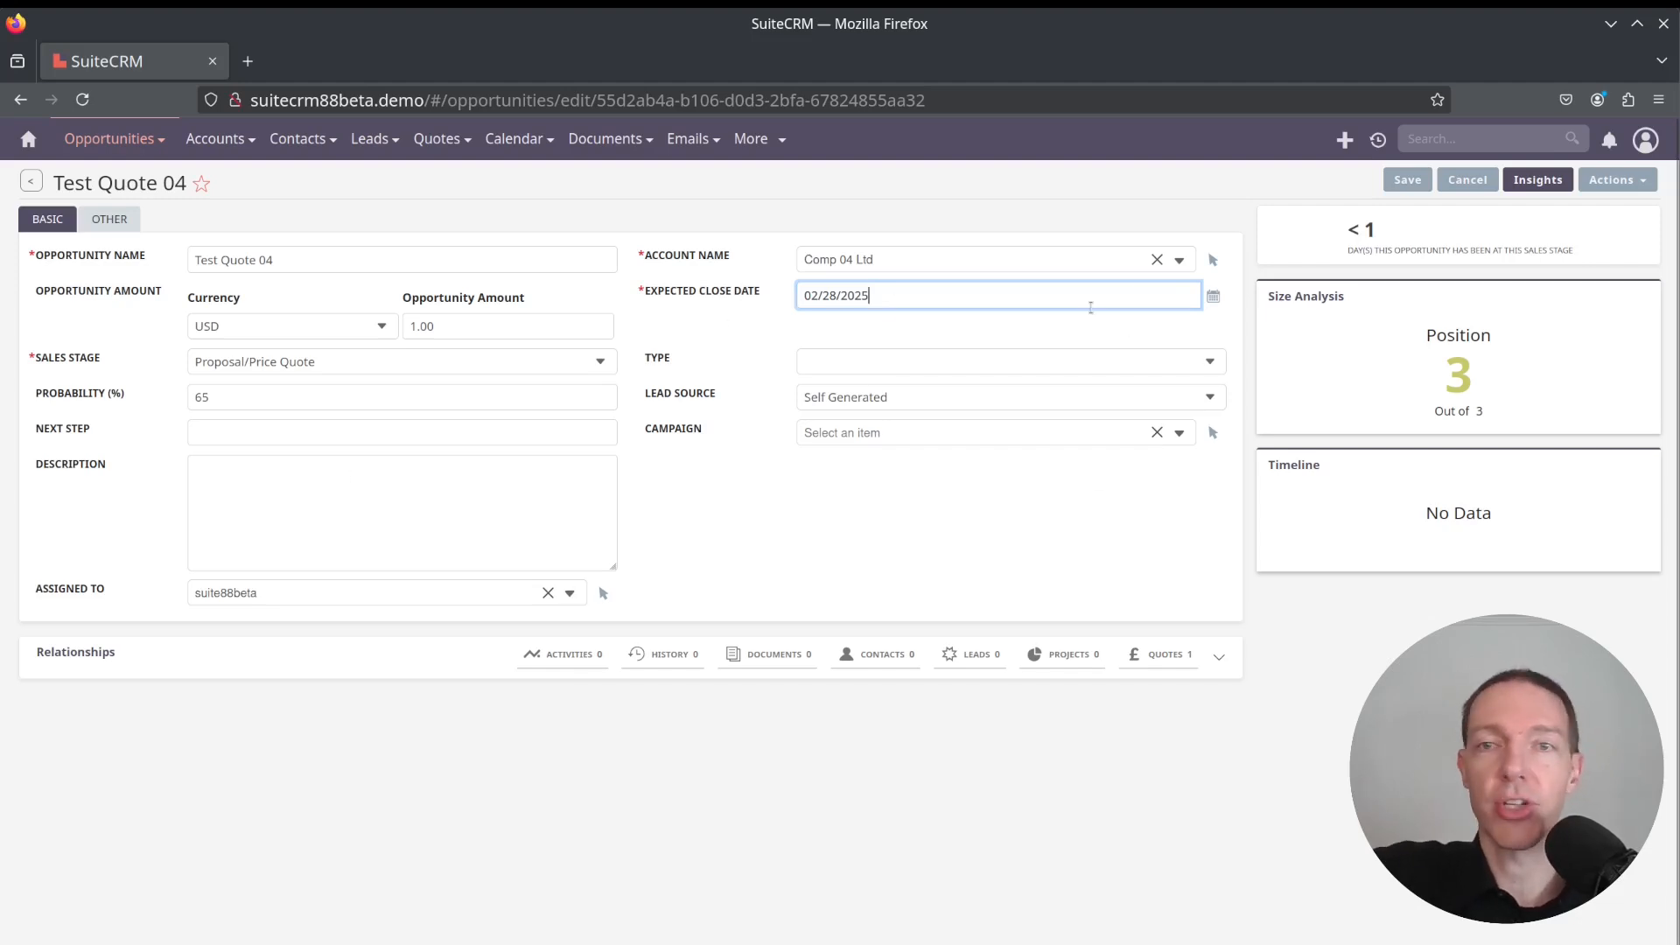
pyautogui.click(1406, 184)
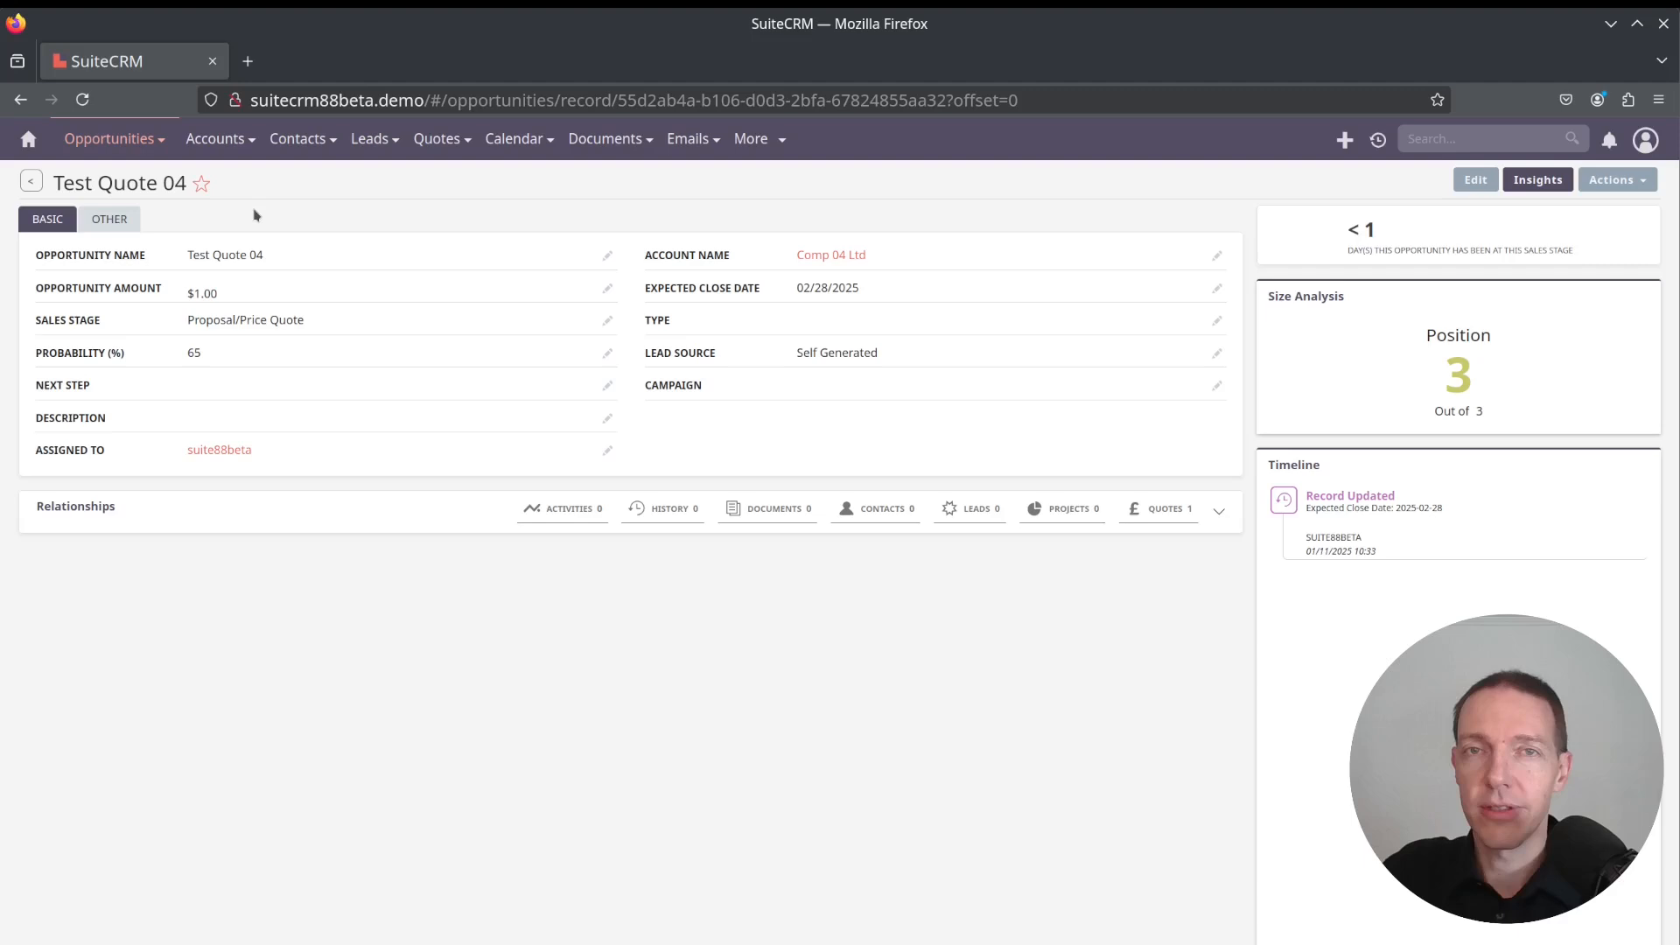
# Open the opportunities list sorted by date created and open the Test Quote 04 opportunity
pyautogui.click(112, 139)
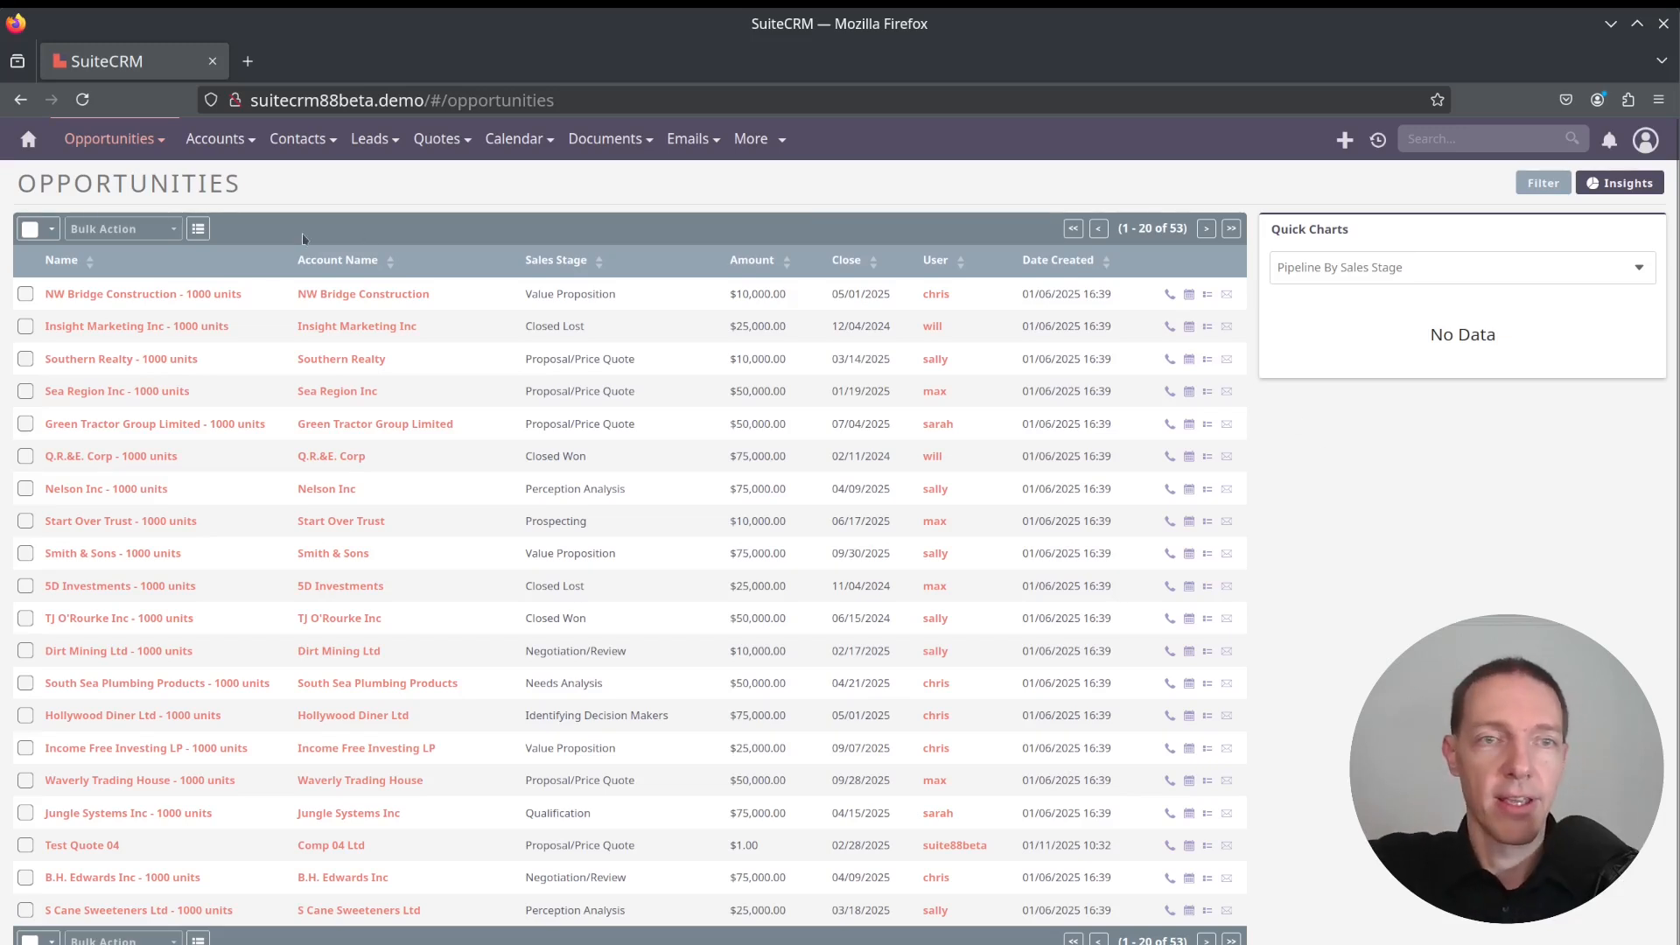
pyautogui.click(1105, 264)
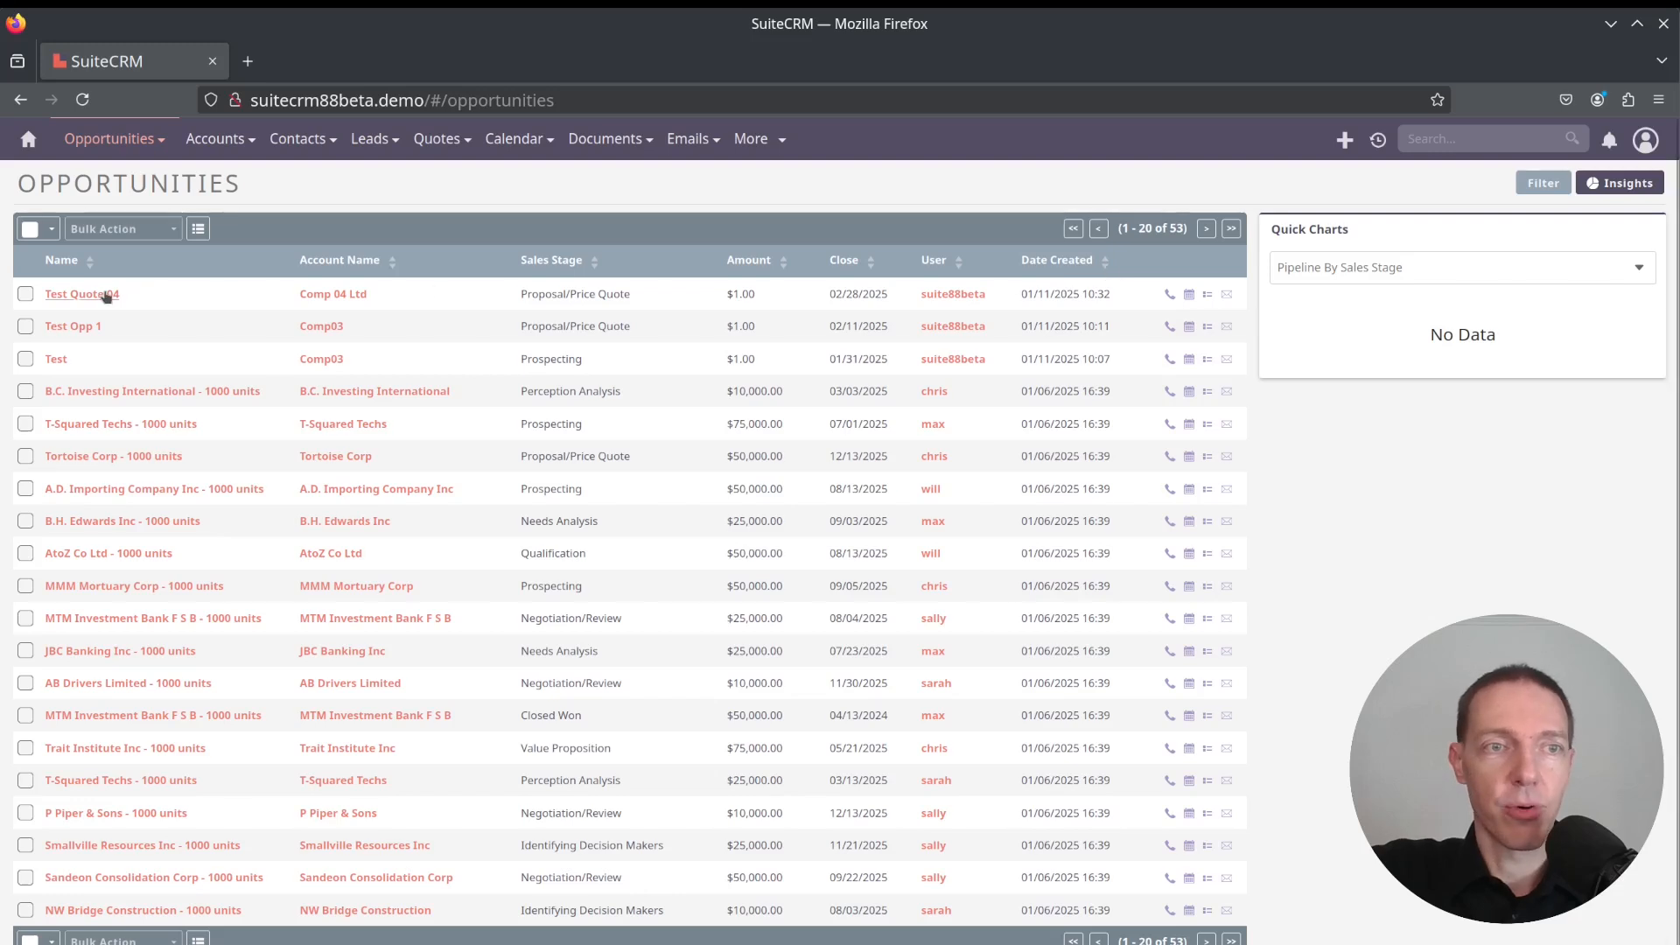
pyautogui.click(104, 294)
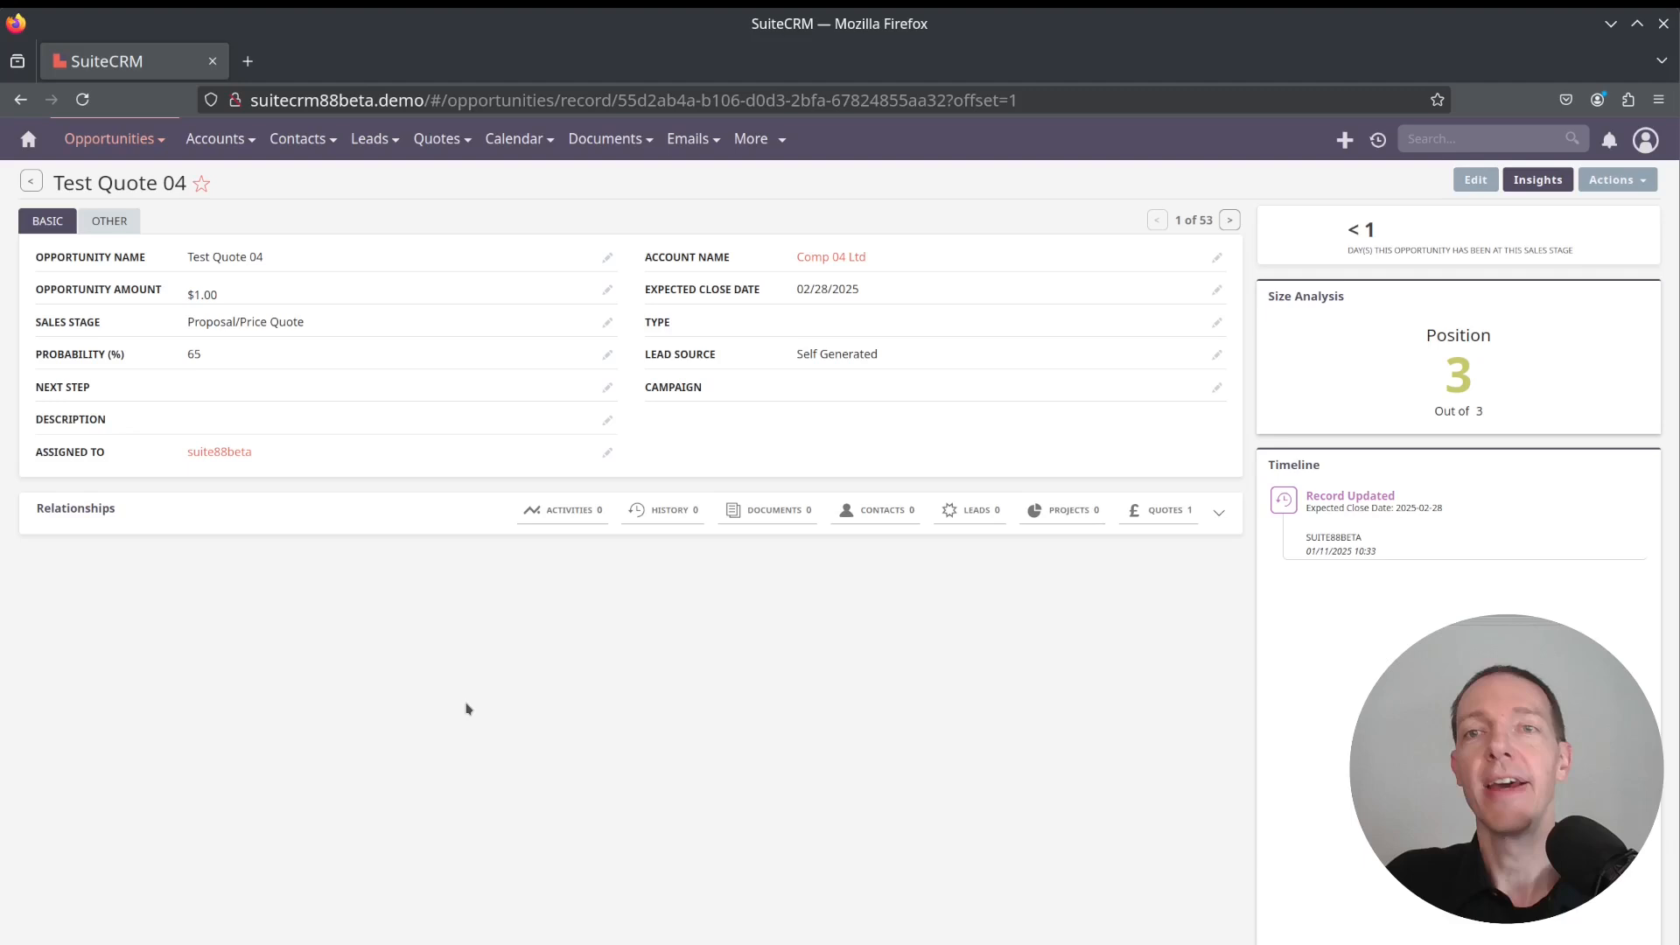
# Link the Comp 04 Ltd contact to the opportunity, filtering contacts by first name 'first'
pyautogui.click(564, 509)
pyautogui.click(665, 510)
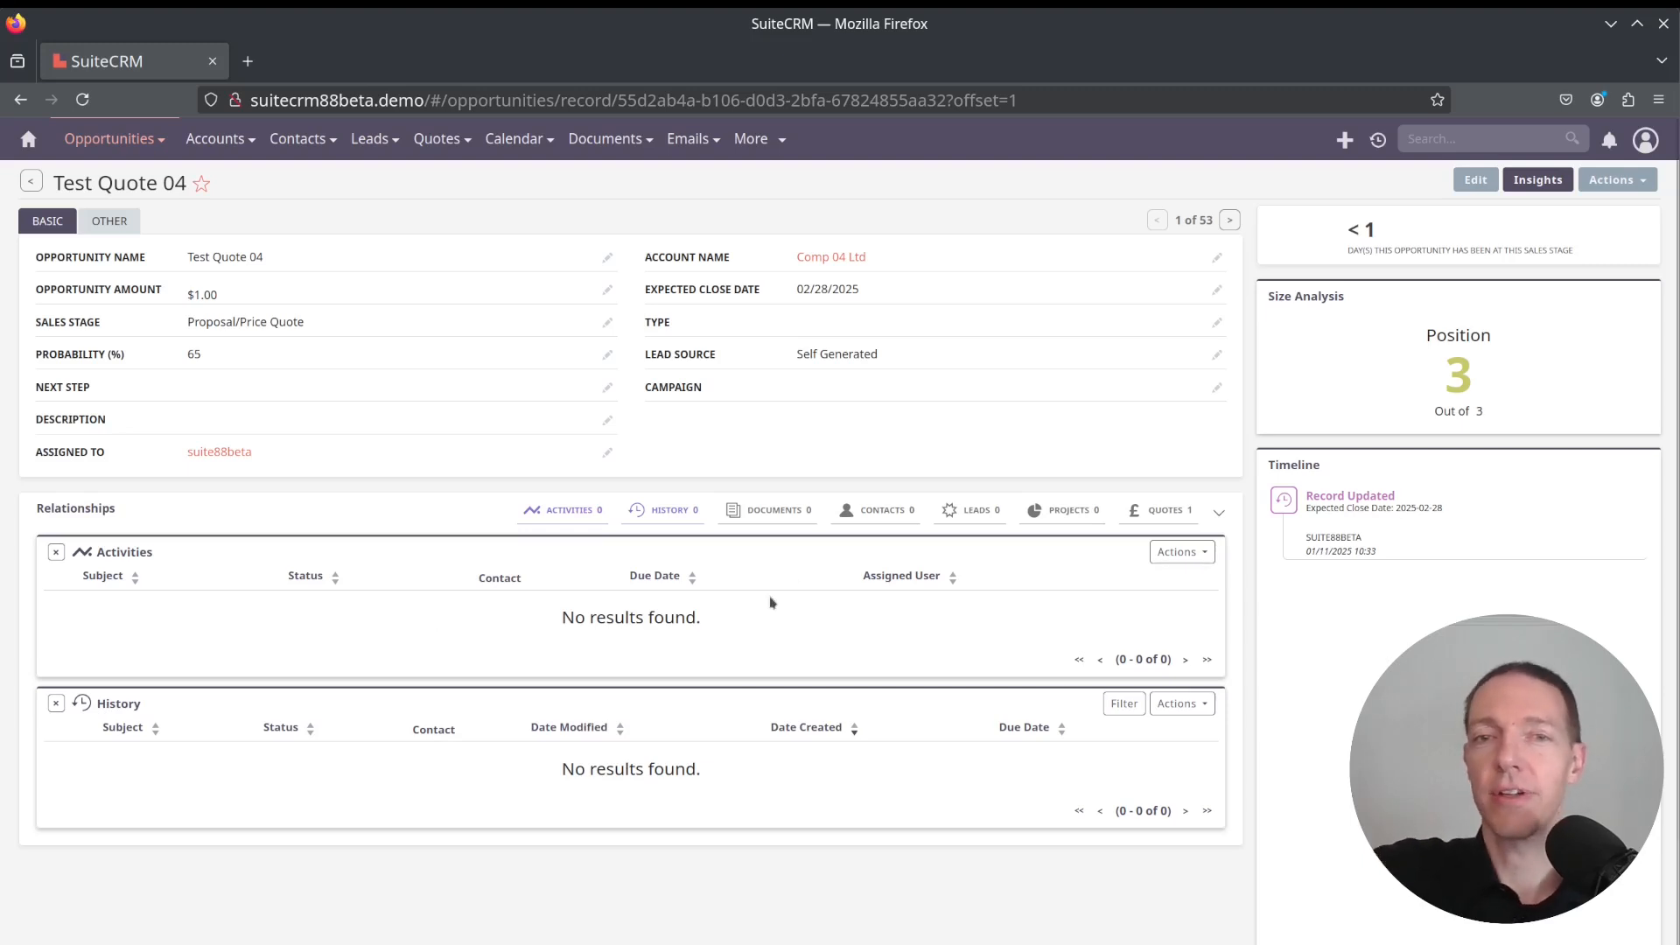
pyautogui.click(882, 509)
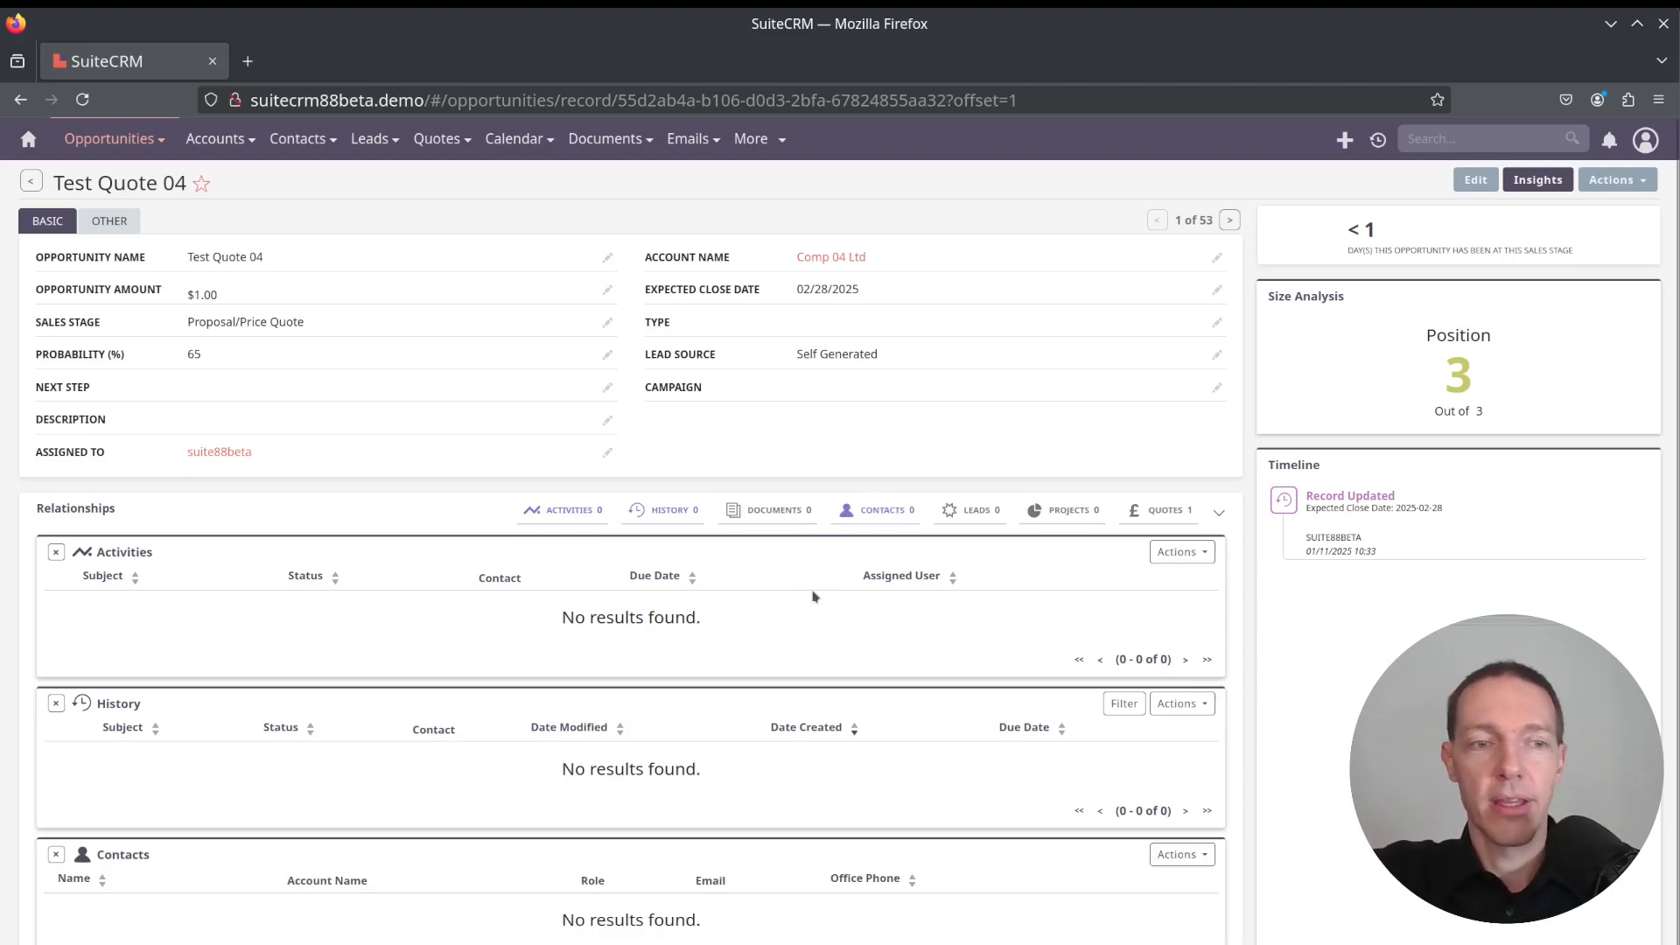
pyautogui.click(1203, 860)
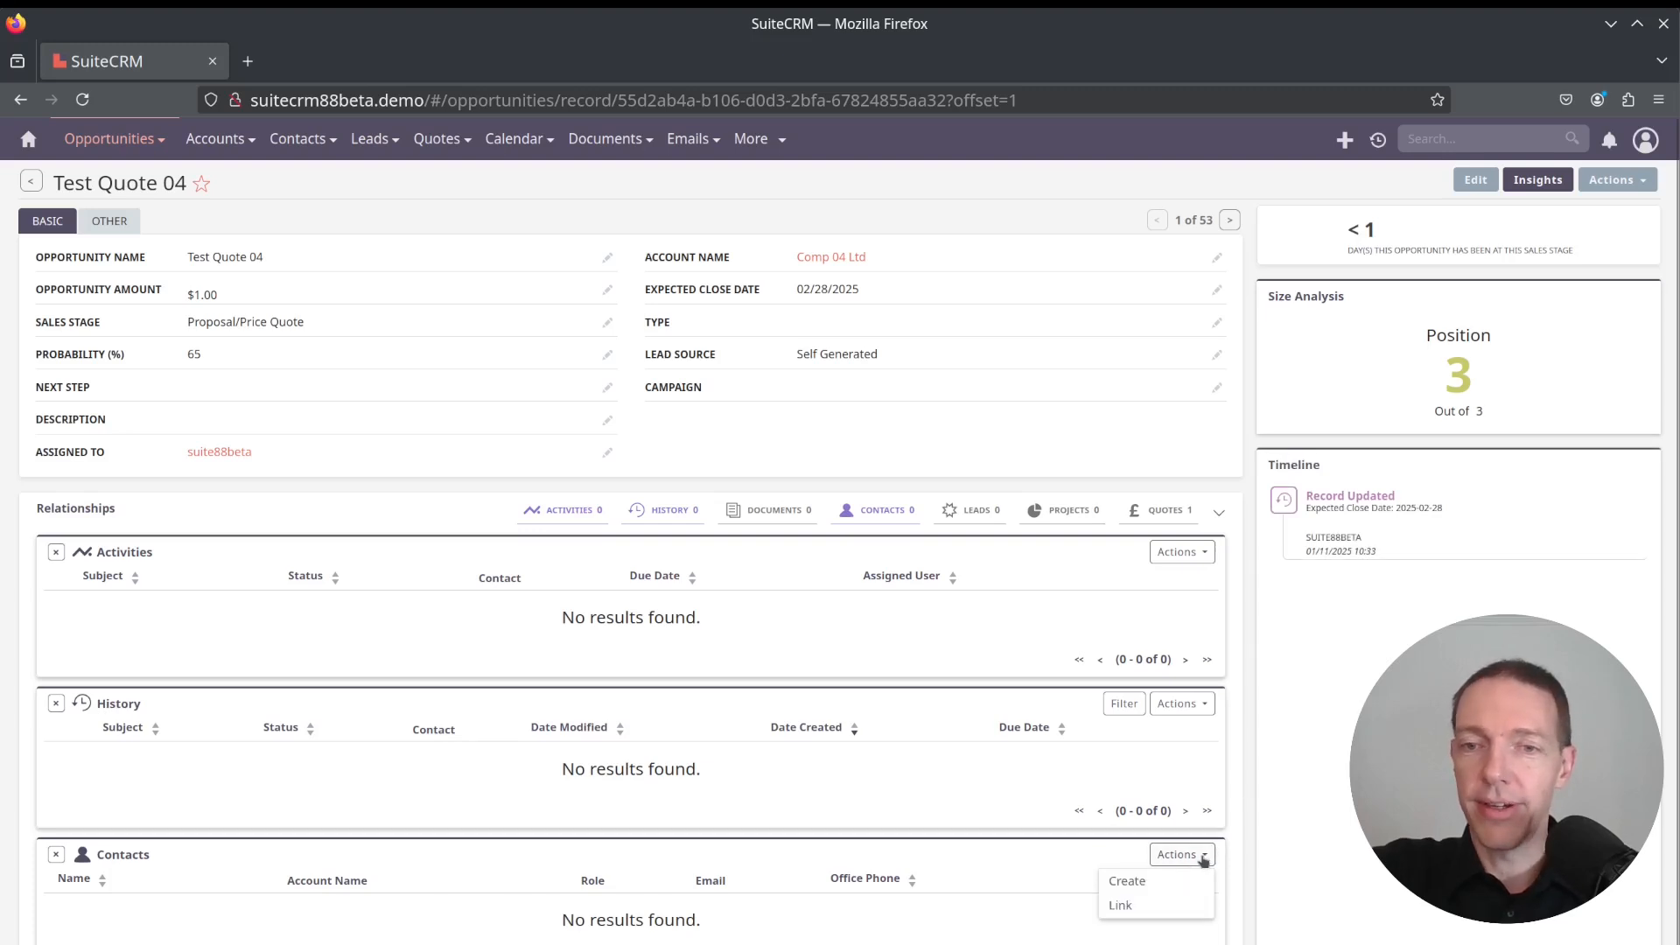
pyautogui.click(1128, 906)
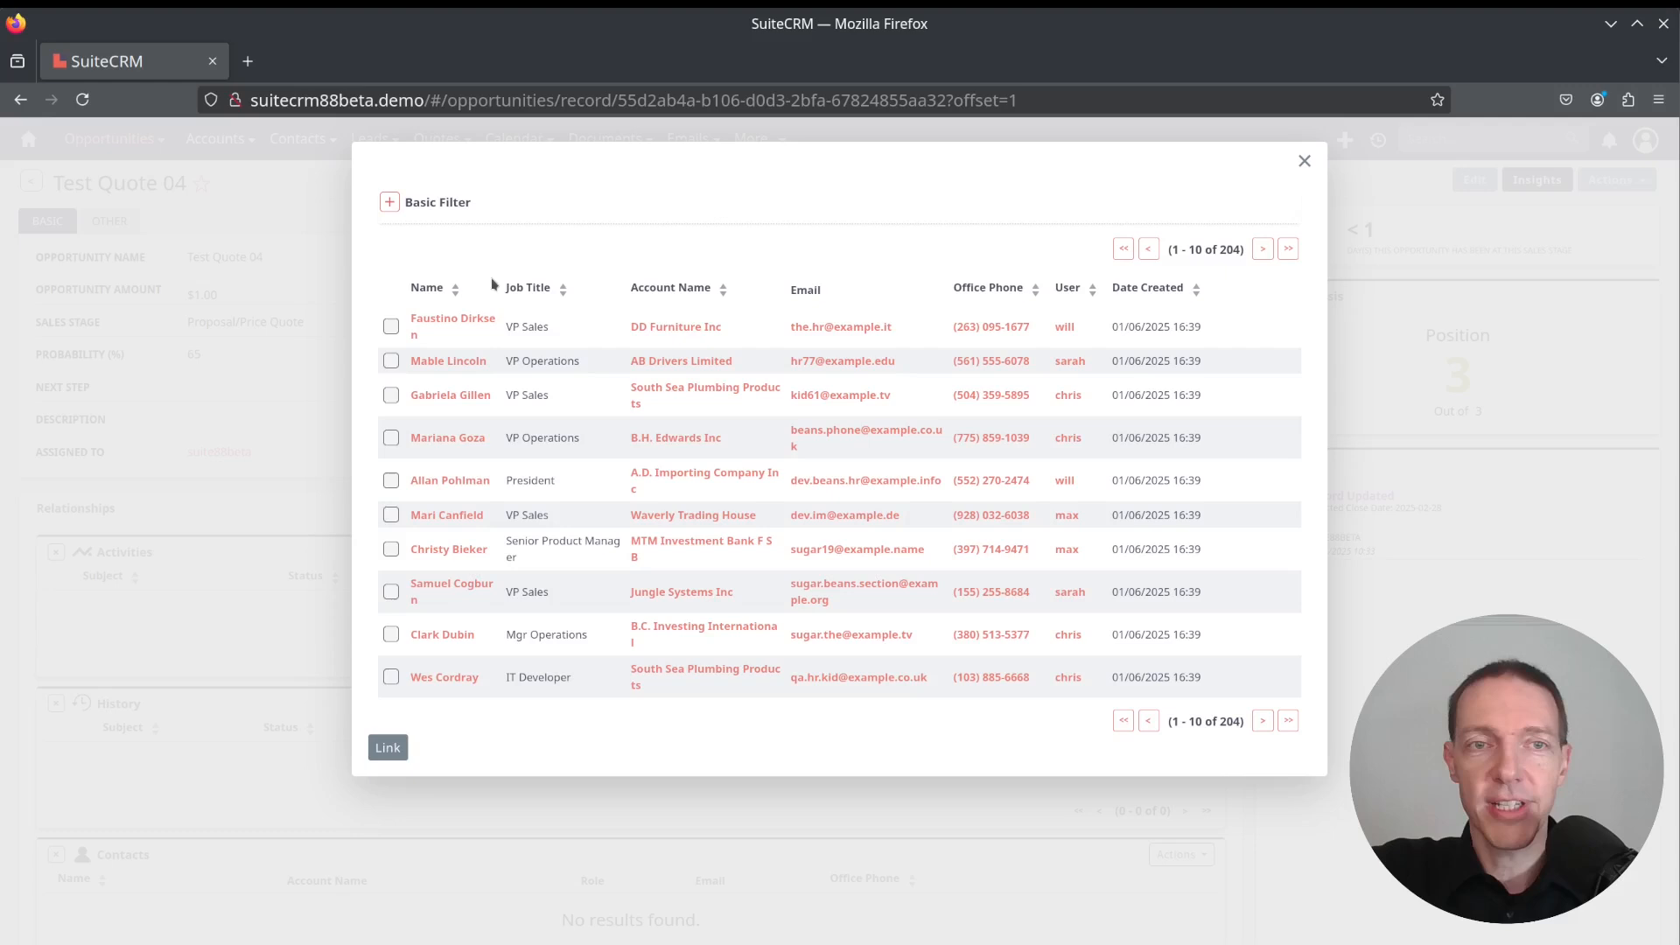
pyautogui.click(389, 203)
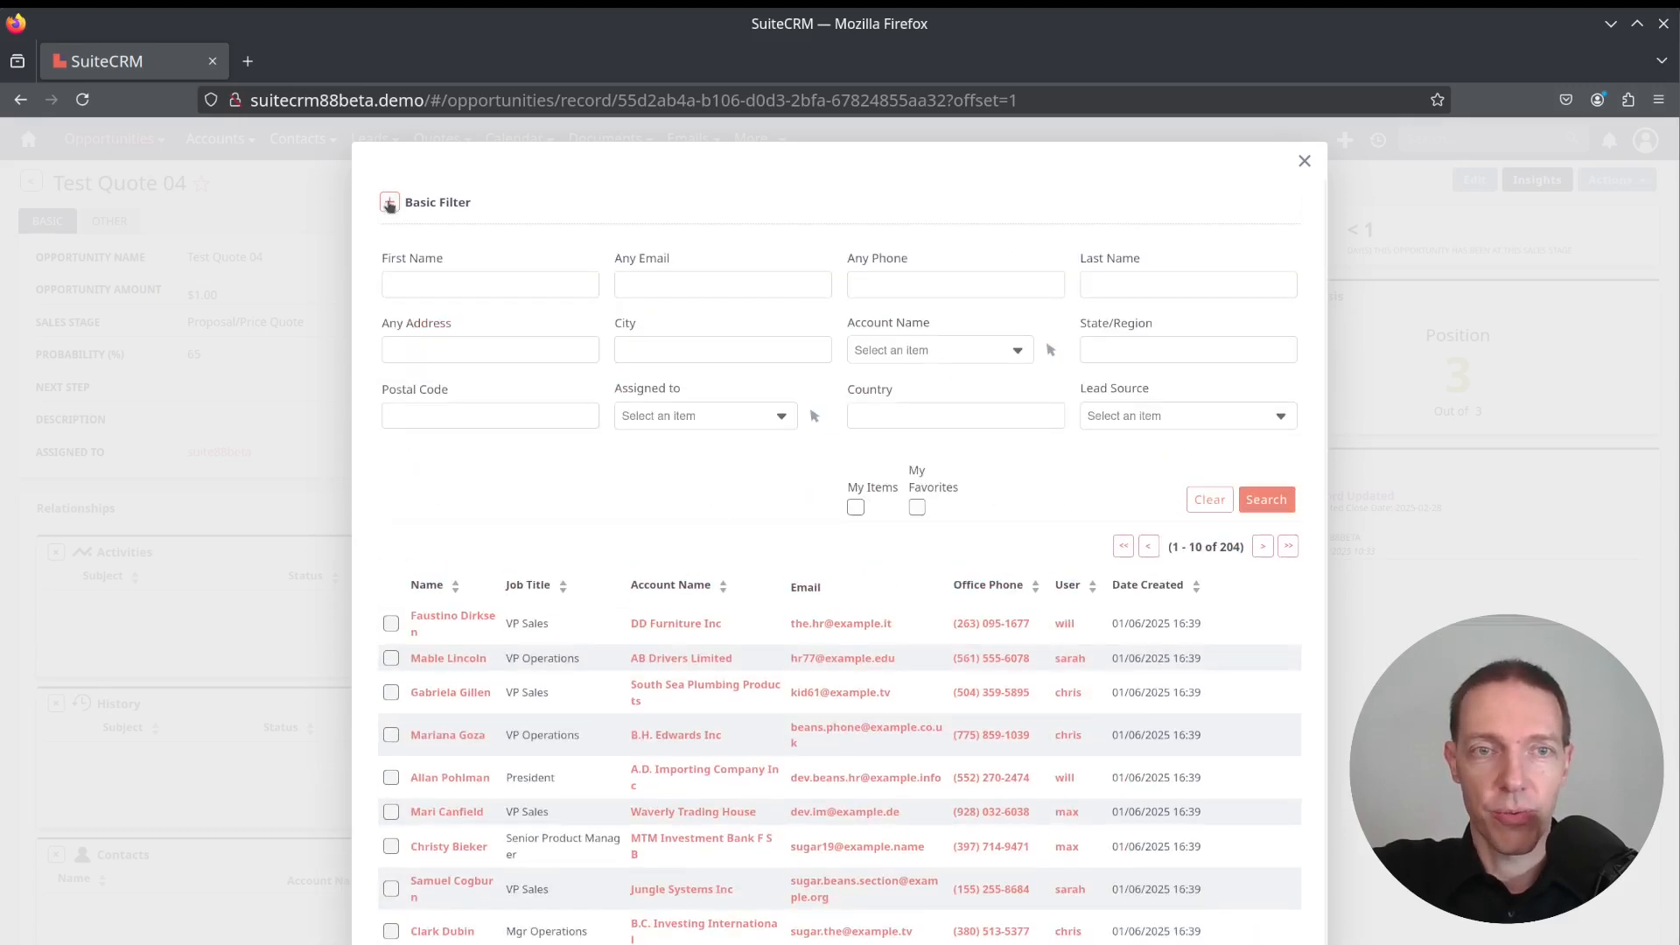
pyautogui.click(487, 284)
pyautogui.write('first')
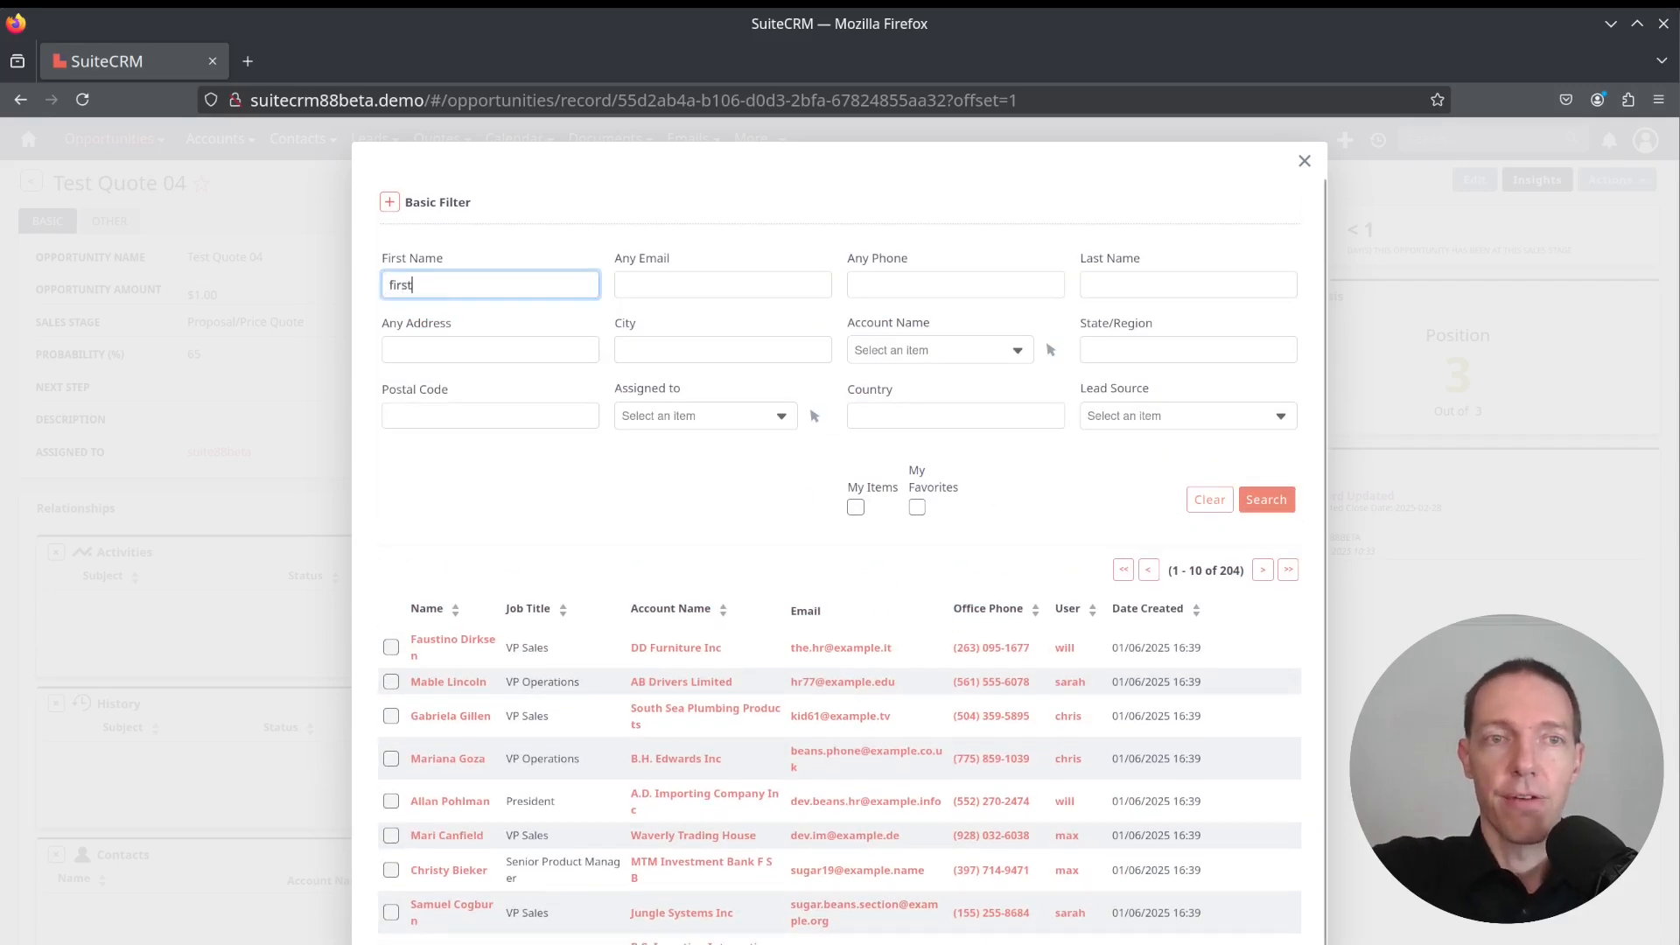
pyautogui.press('Return')
pyautogui.click(457, 320)
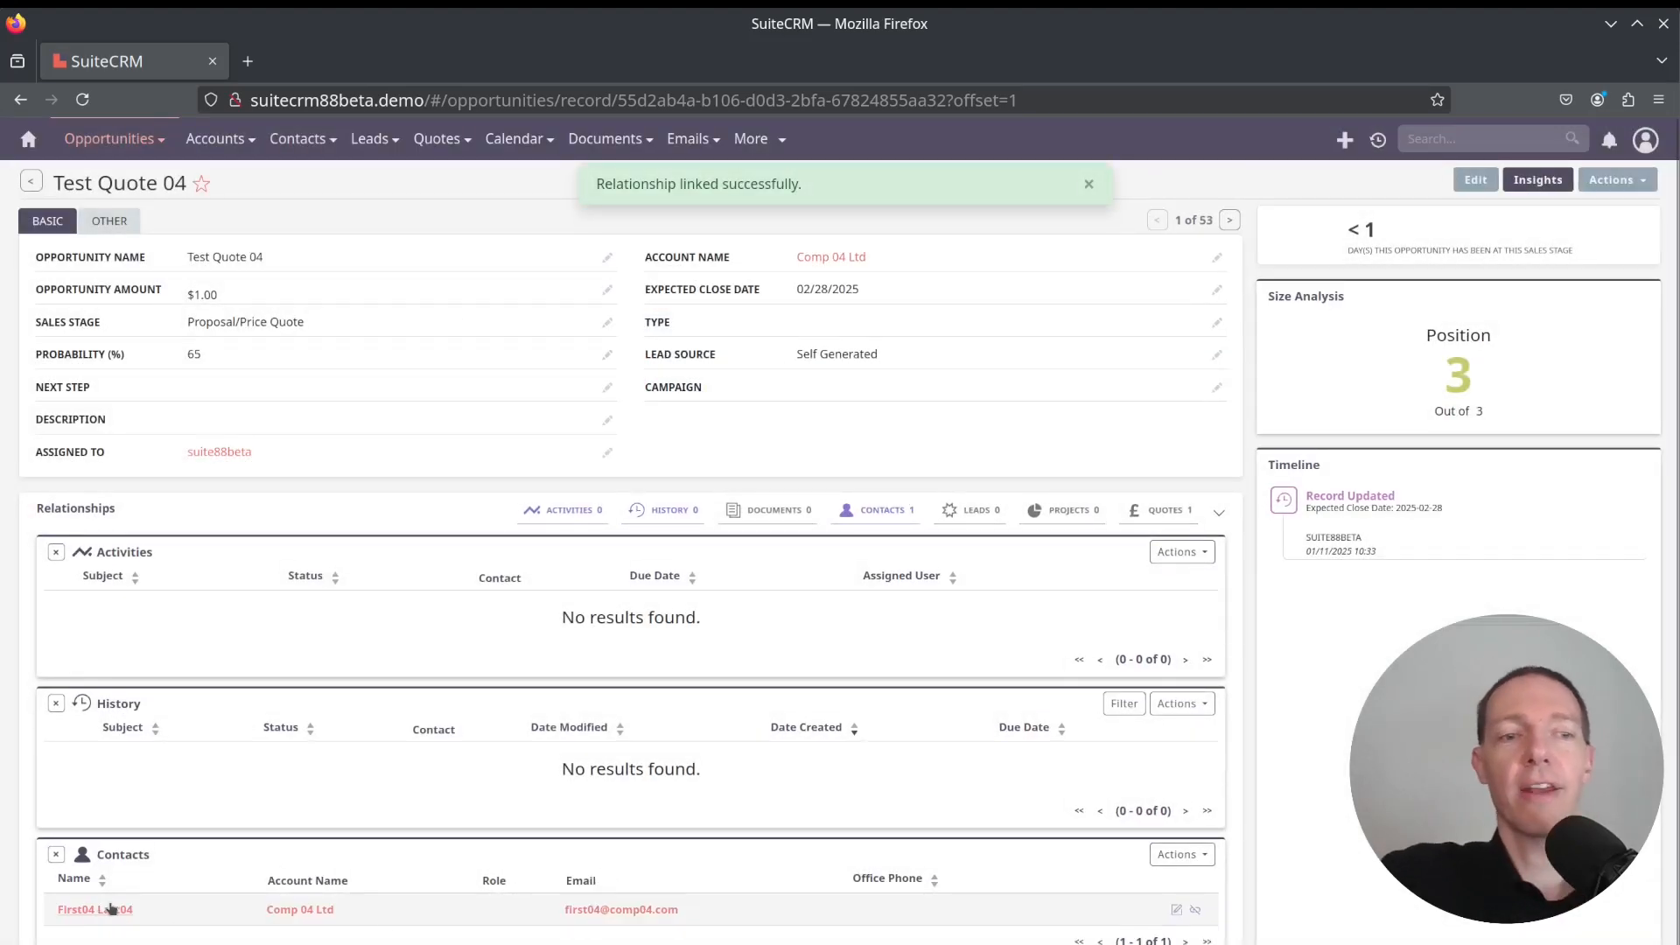
# Open the linked contact's record and view its opportunities subpanel
pyautogui.click(121, 907)
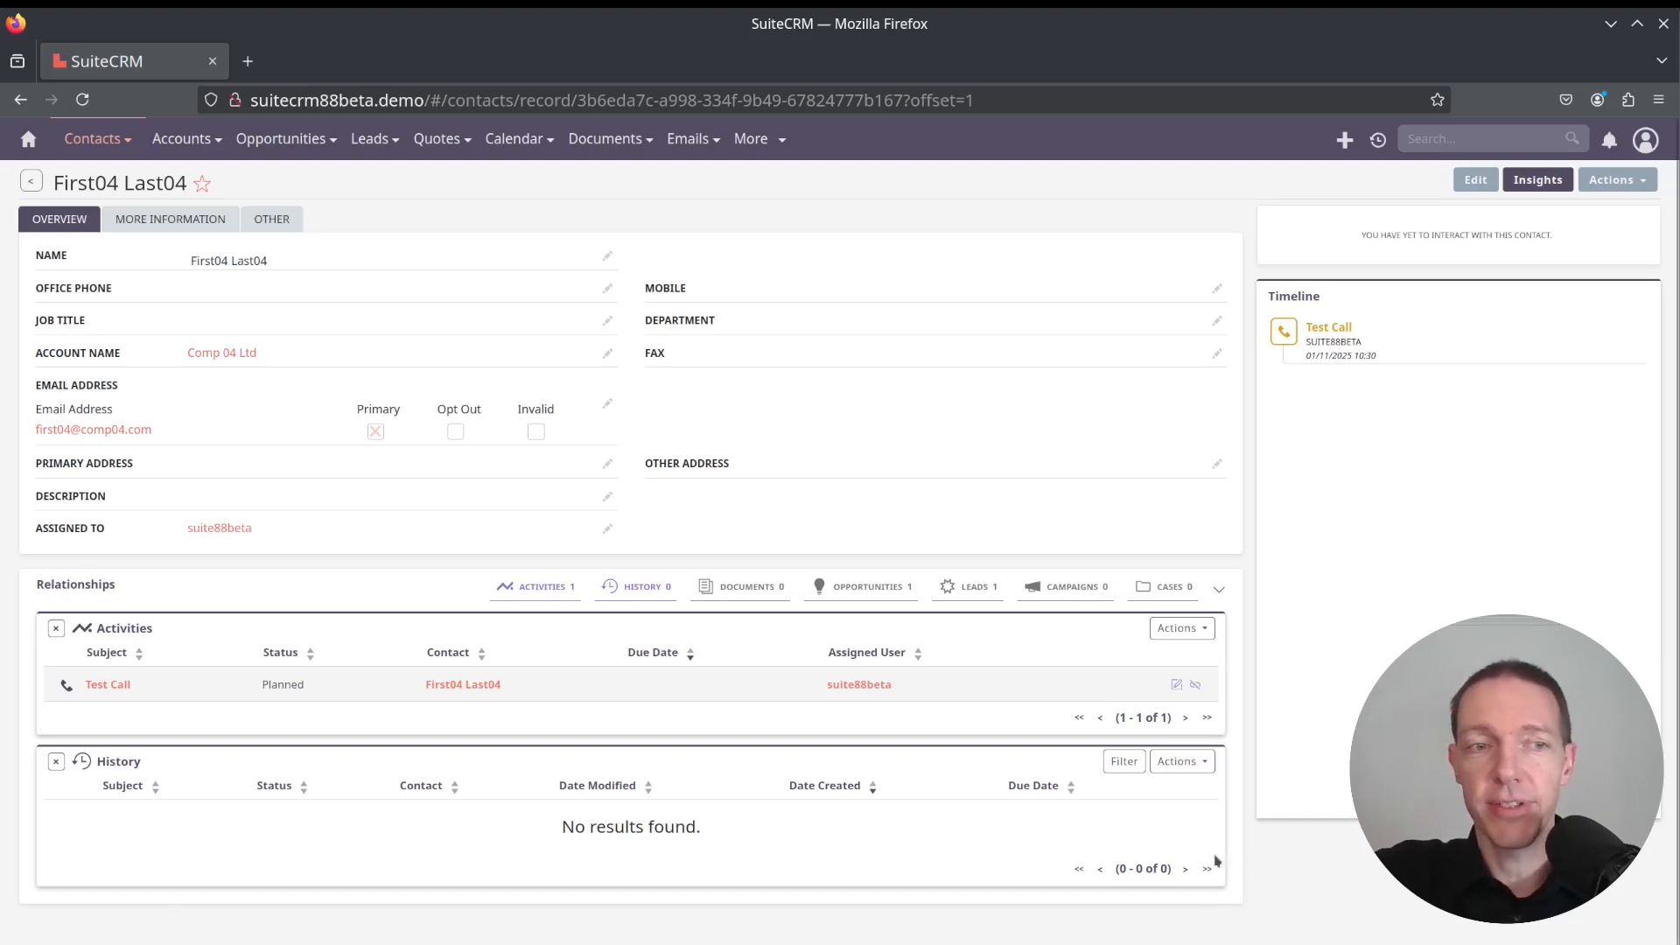
pyautogui.click(885, 588)
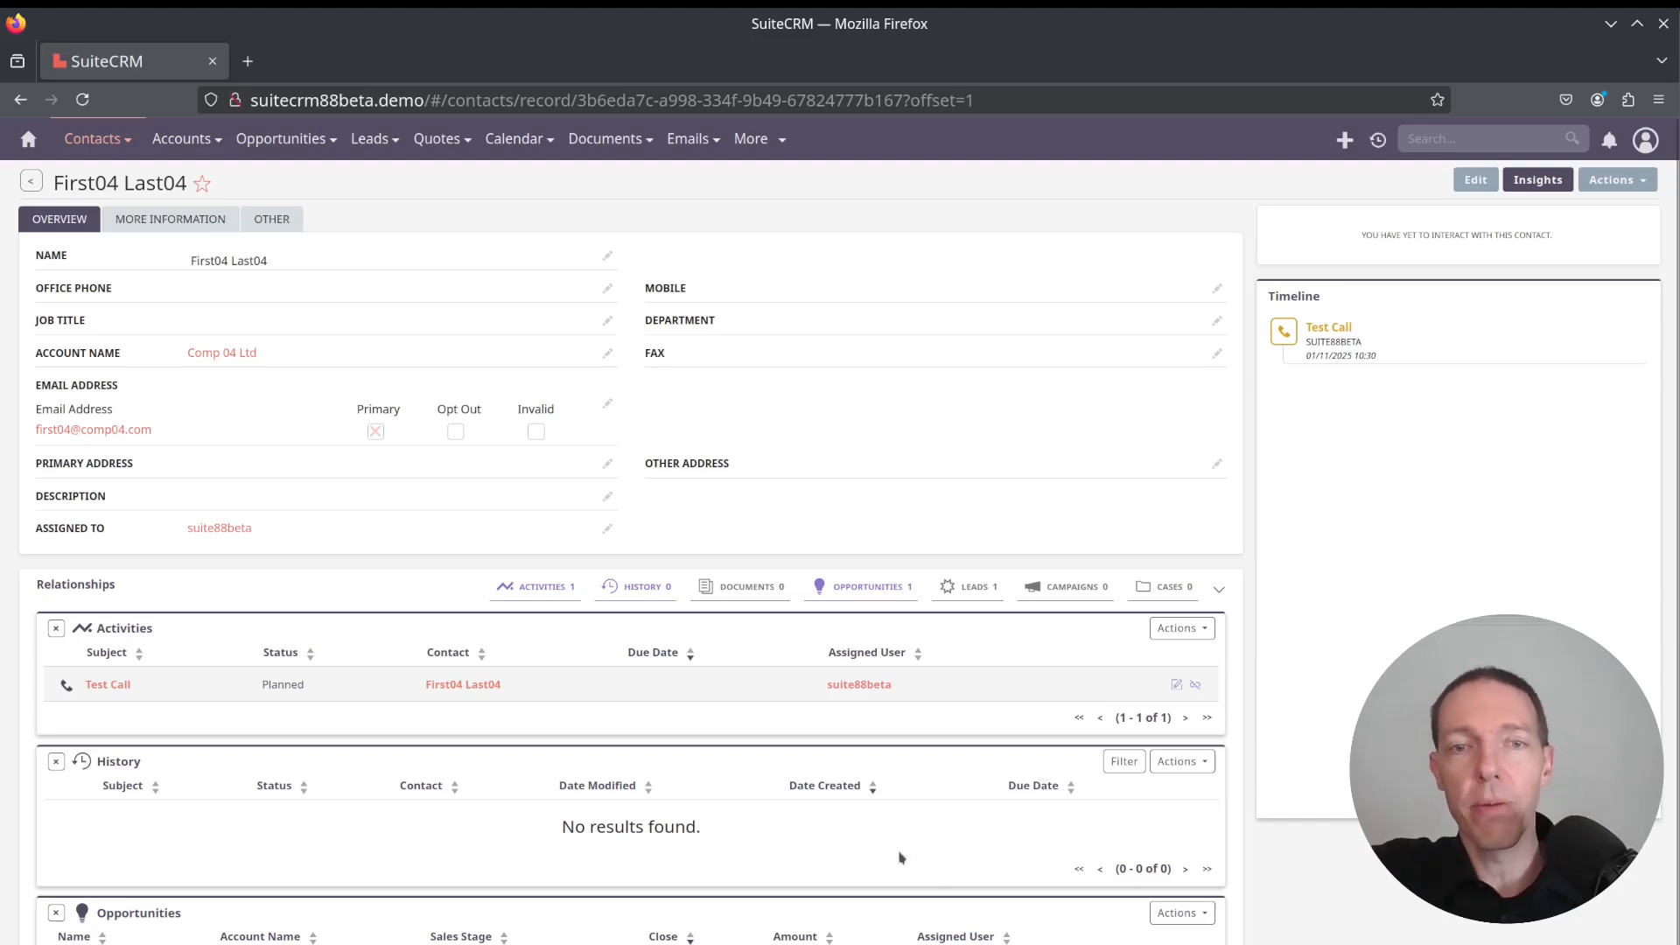
pyautogui.scroll(-1, 890, 859)
pyautogui.scroll(1, 890, 860)
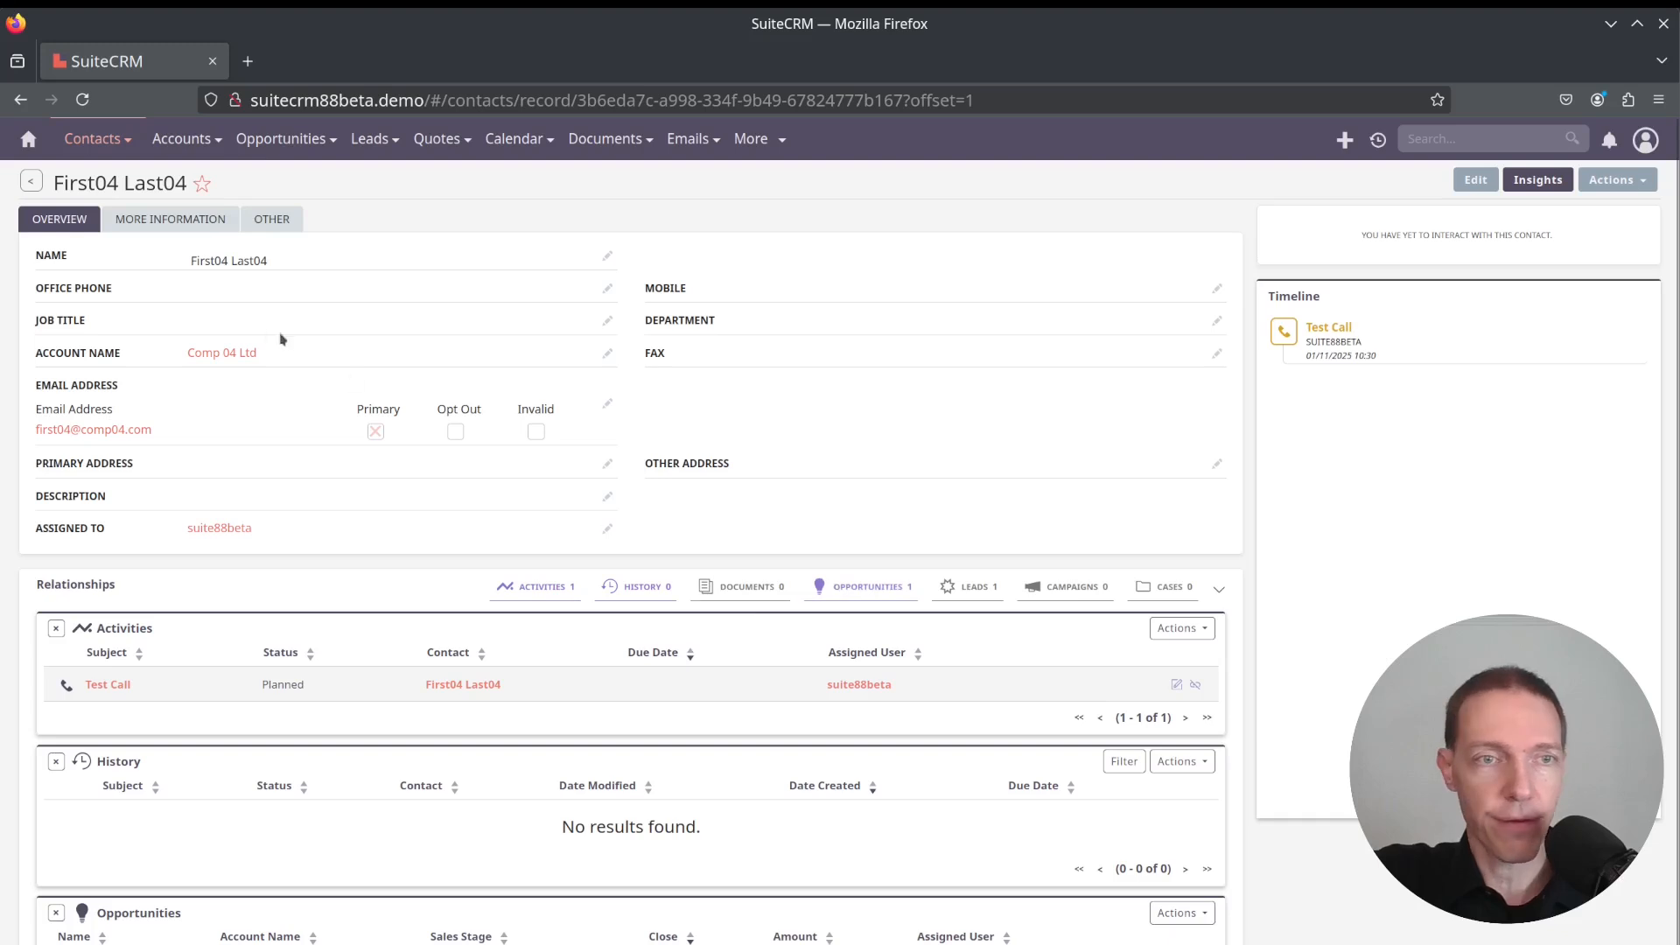
# Open the contact's Comp 04 Ltd account and examine its opportunity value insights
pyautogui.click(213, 355)
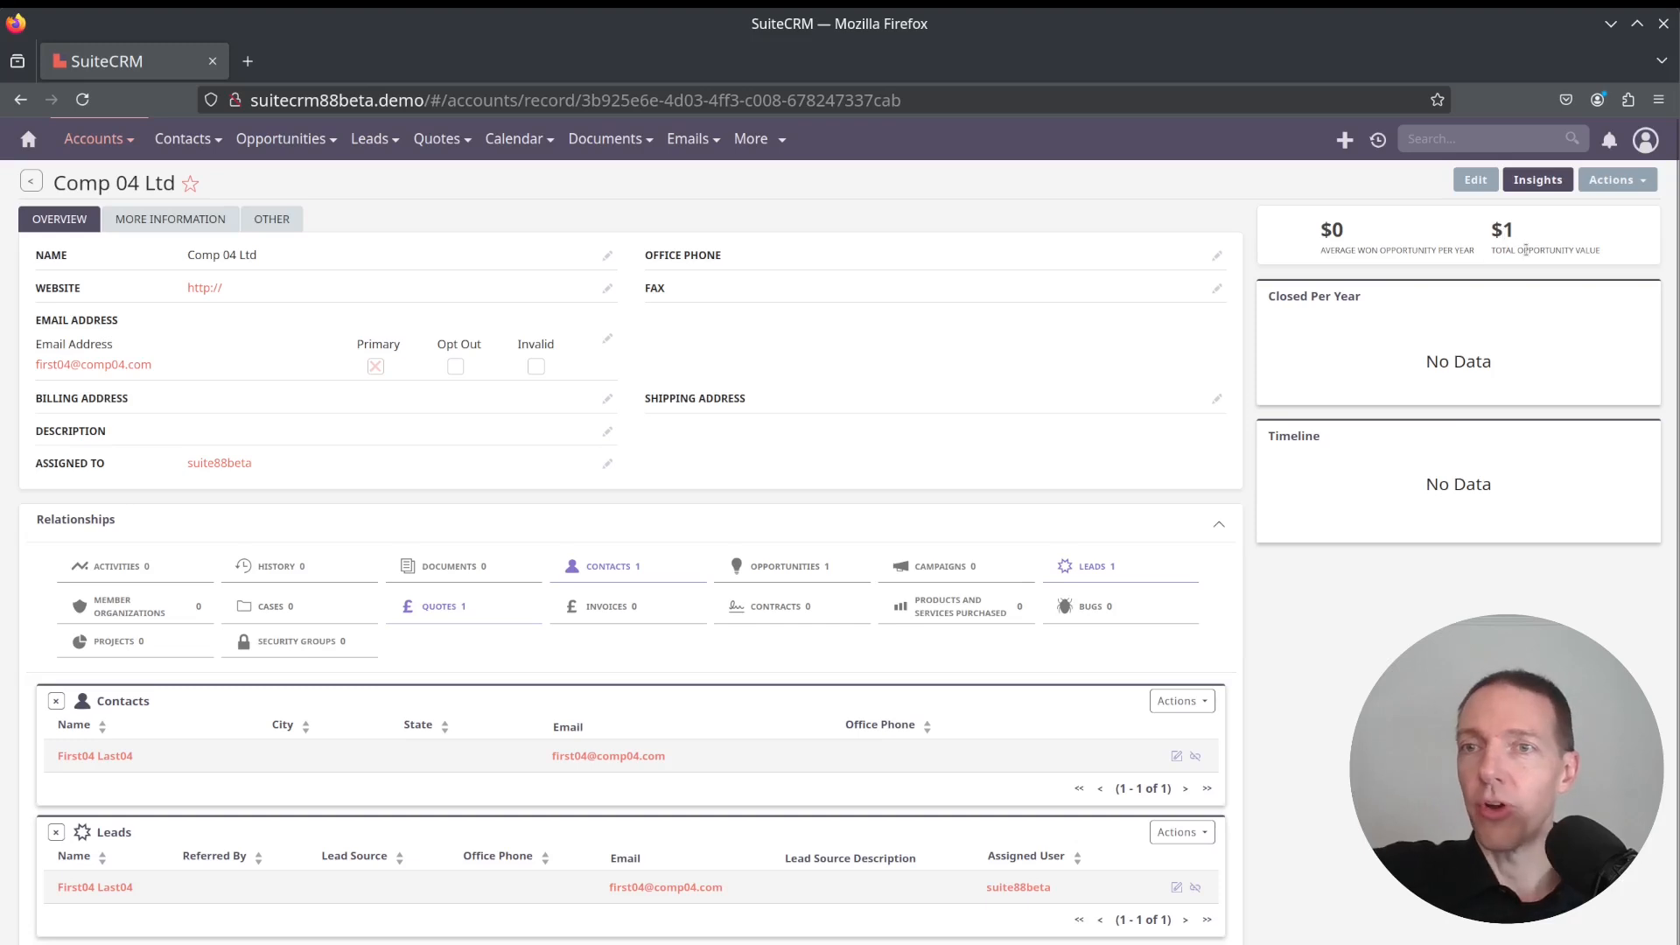
pyautogui.moveTo(1524, 251); pyautogui.dragTo(1598, 251)
pyautogui.click(1598, 251)
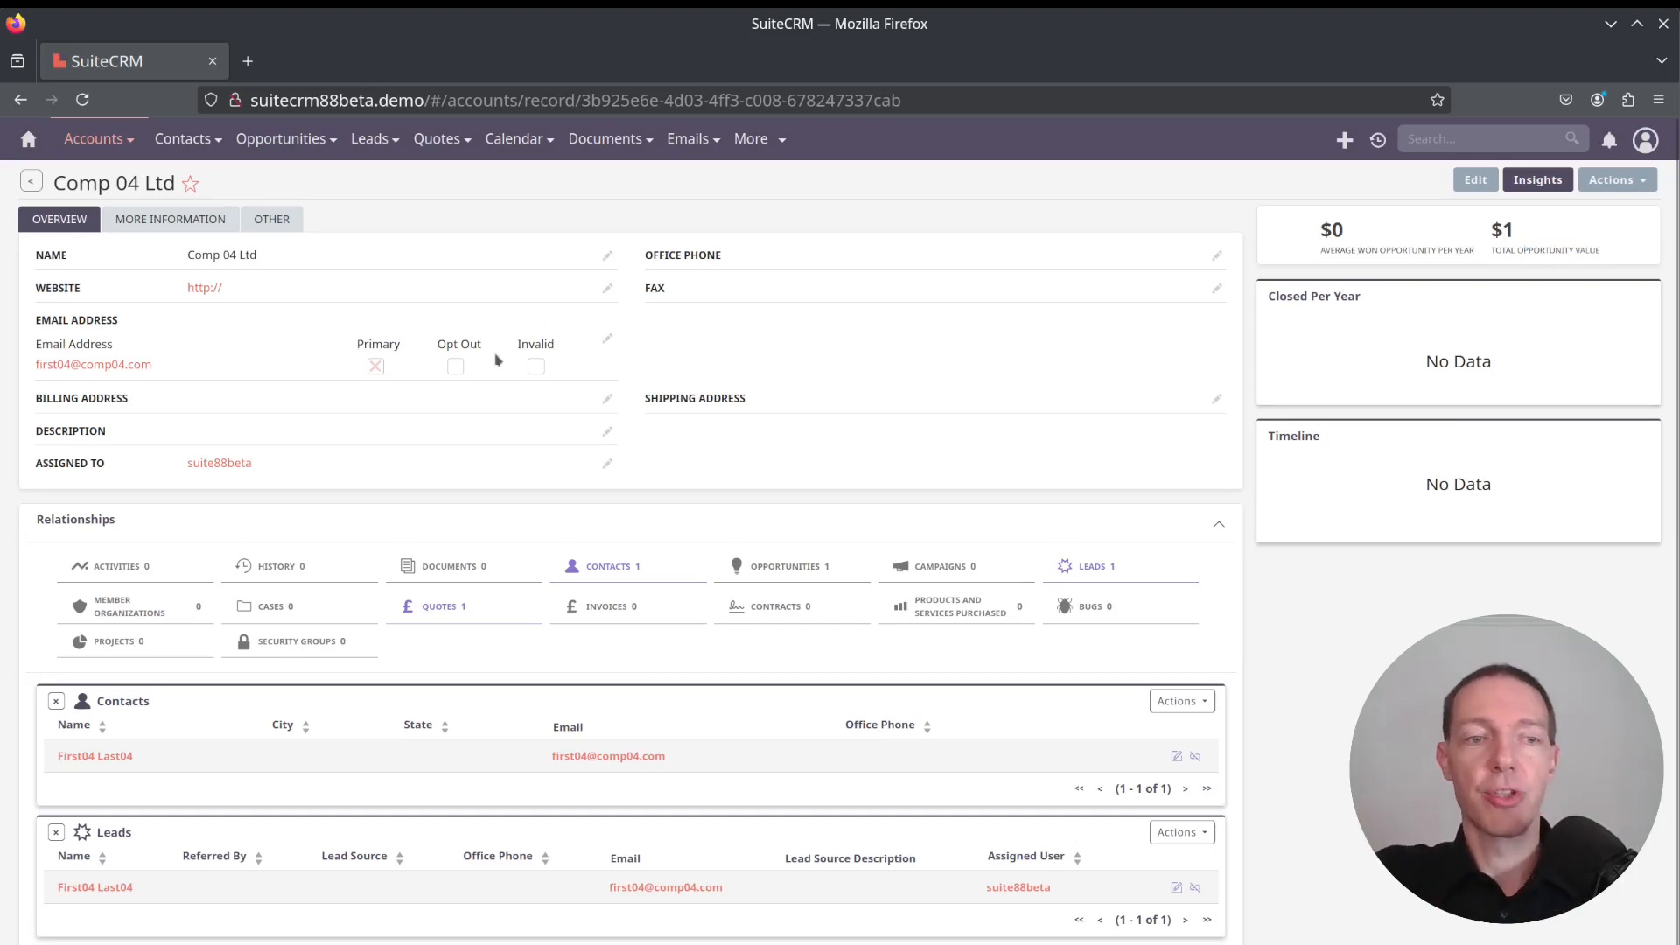
# Open the account's Test Quote 04 quote and return to the account
pyautogui.scroll(-2, 318, 851)
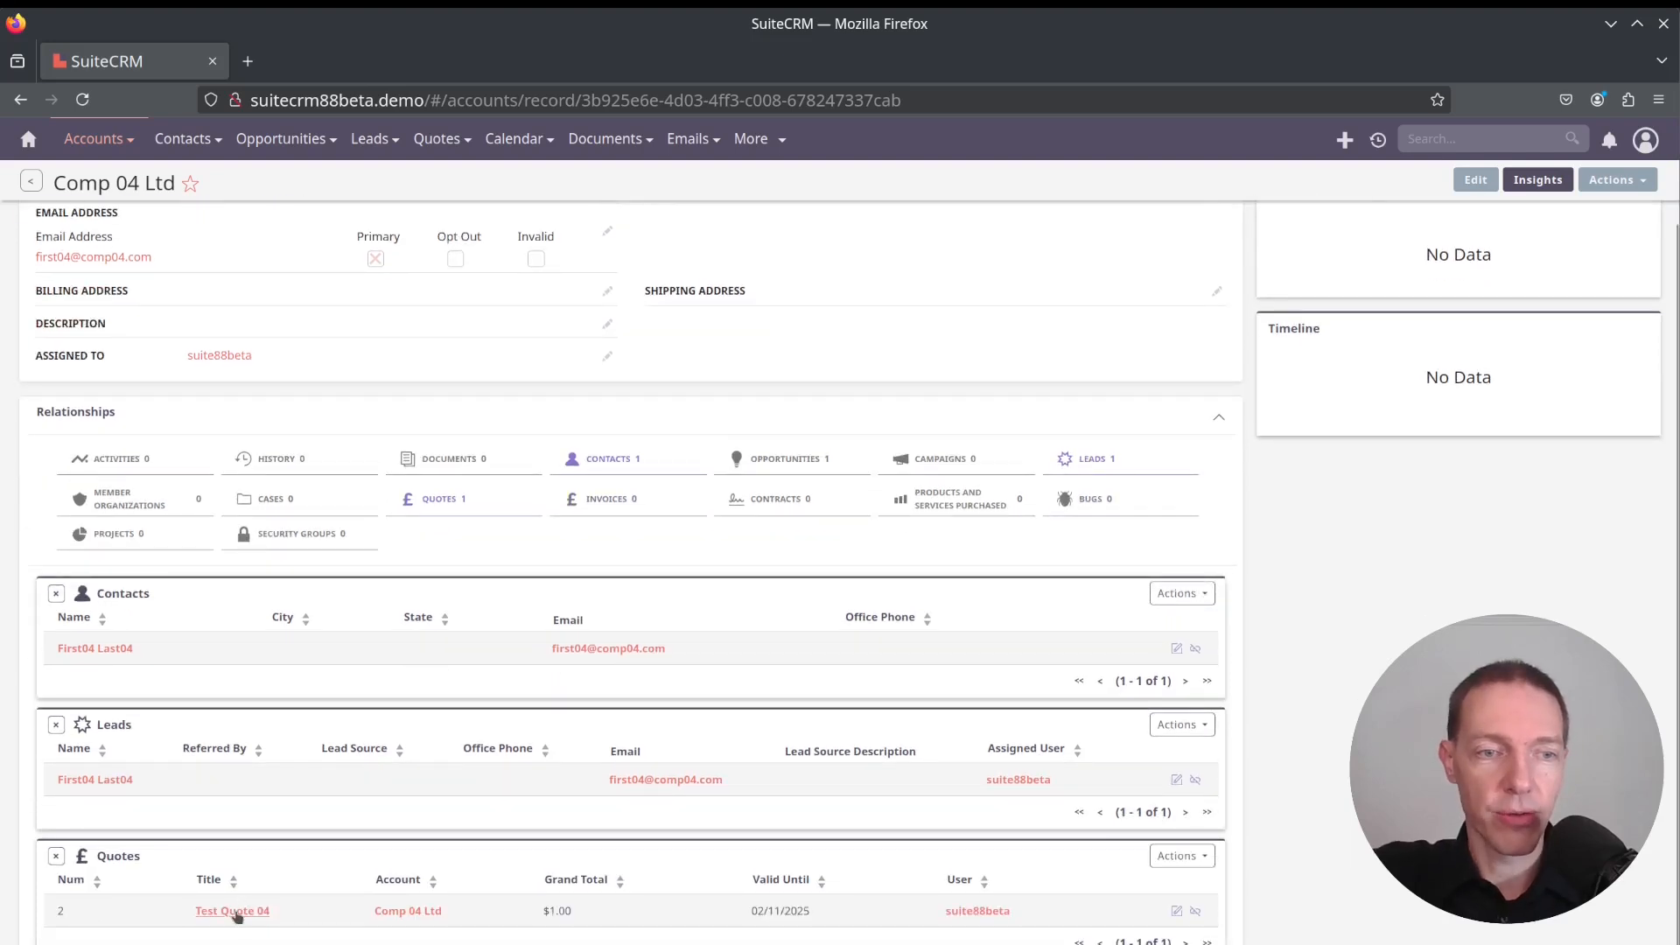
pyautogui.click(234, 911)
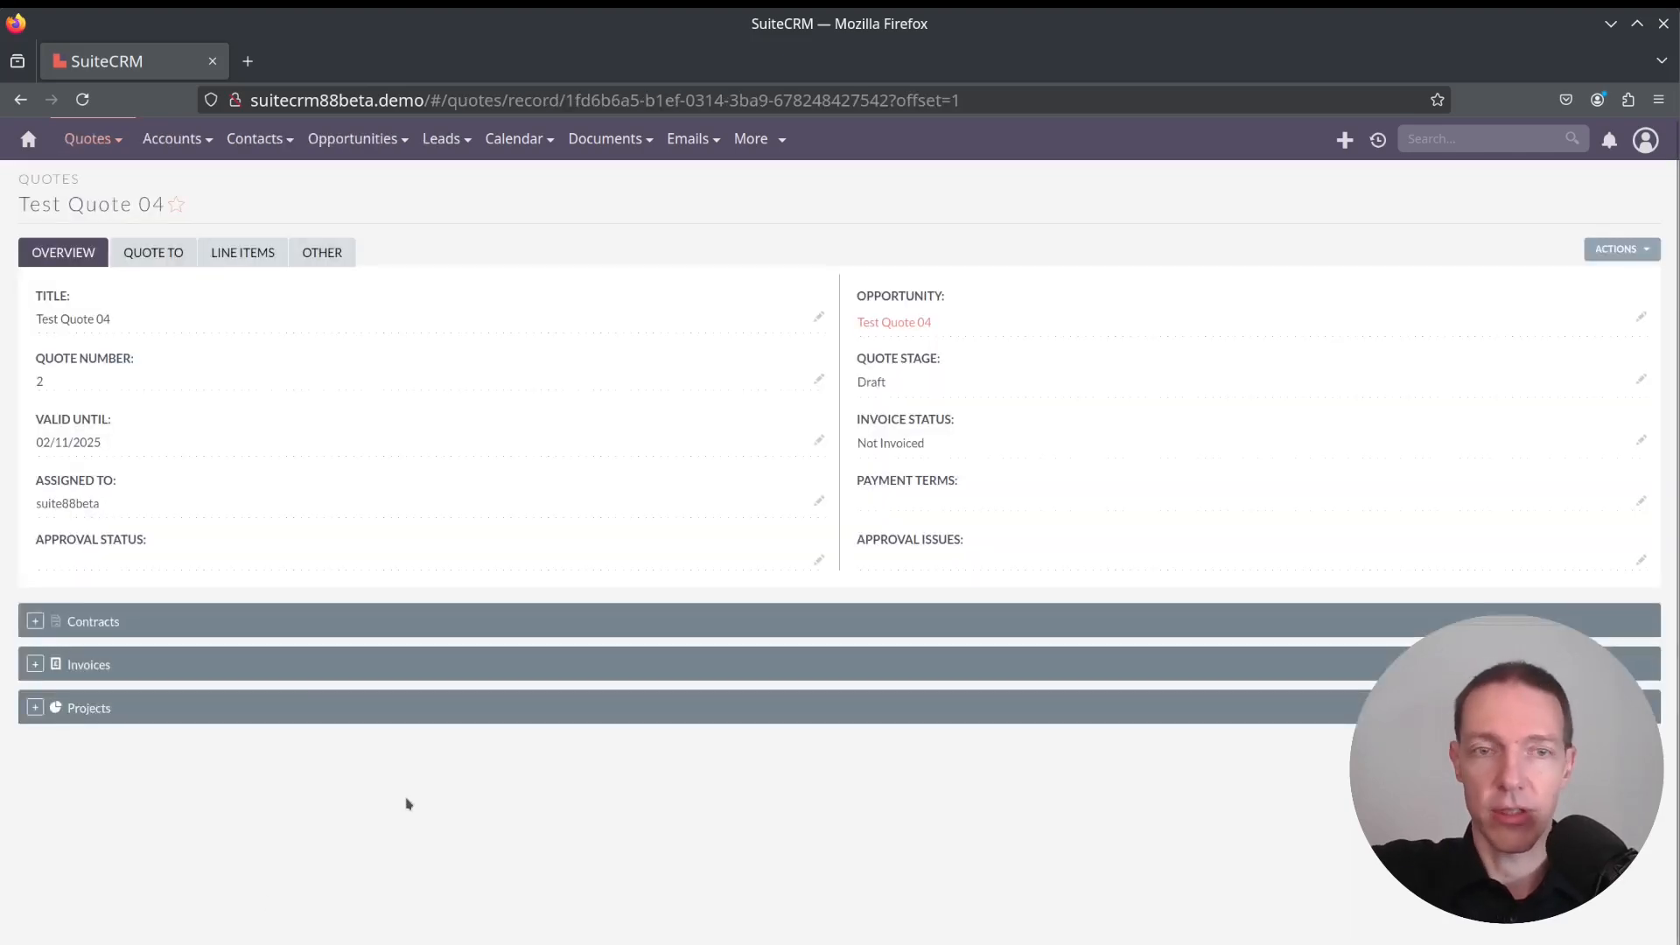
pyautogui.hotkey('alt', 'Left')
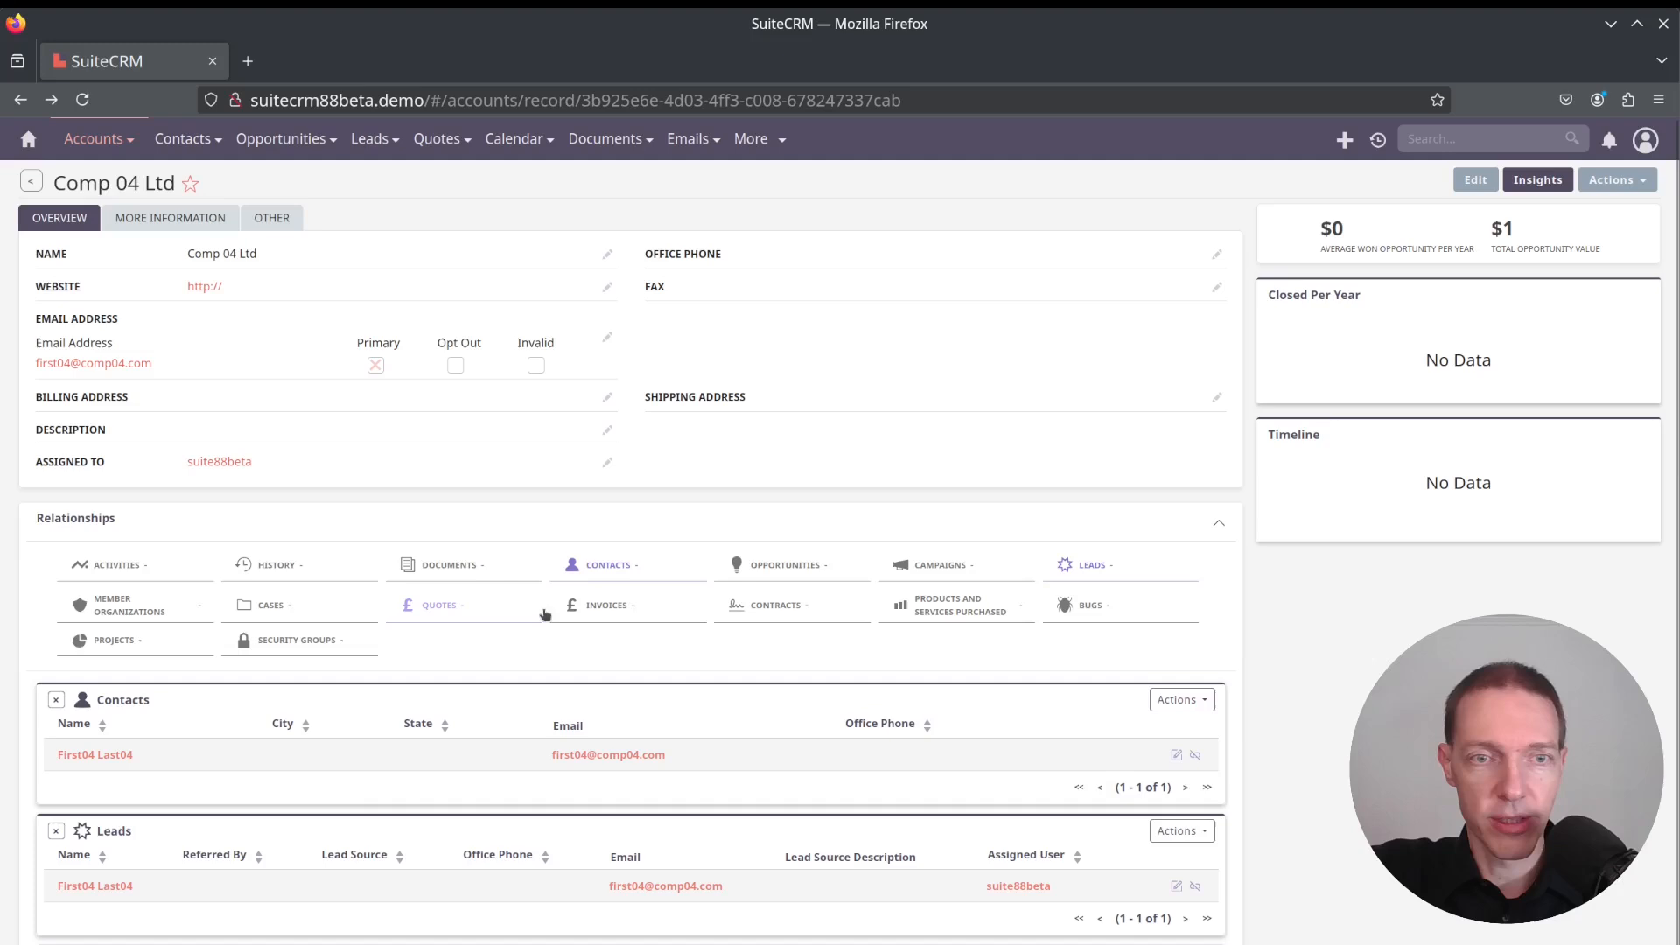
# Open the Test Quote 04 opportunity from the account's opportunities subpanel
pyautogui.scroll(-3, 322, 759)
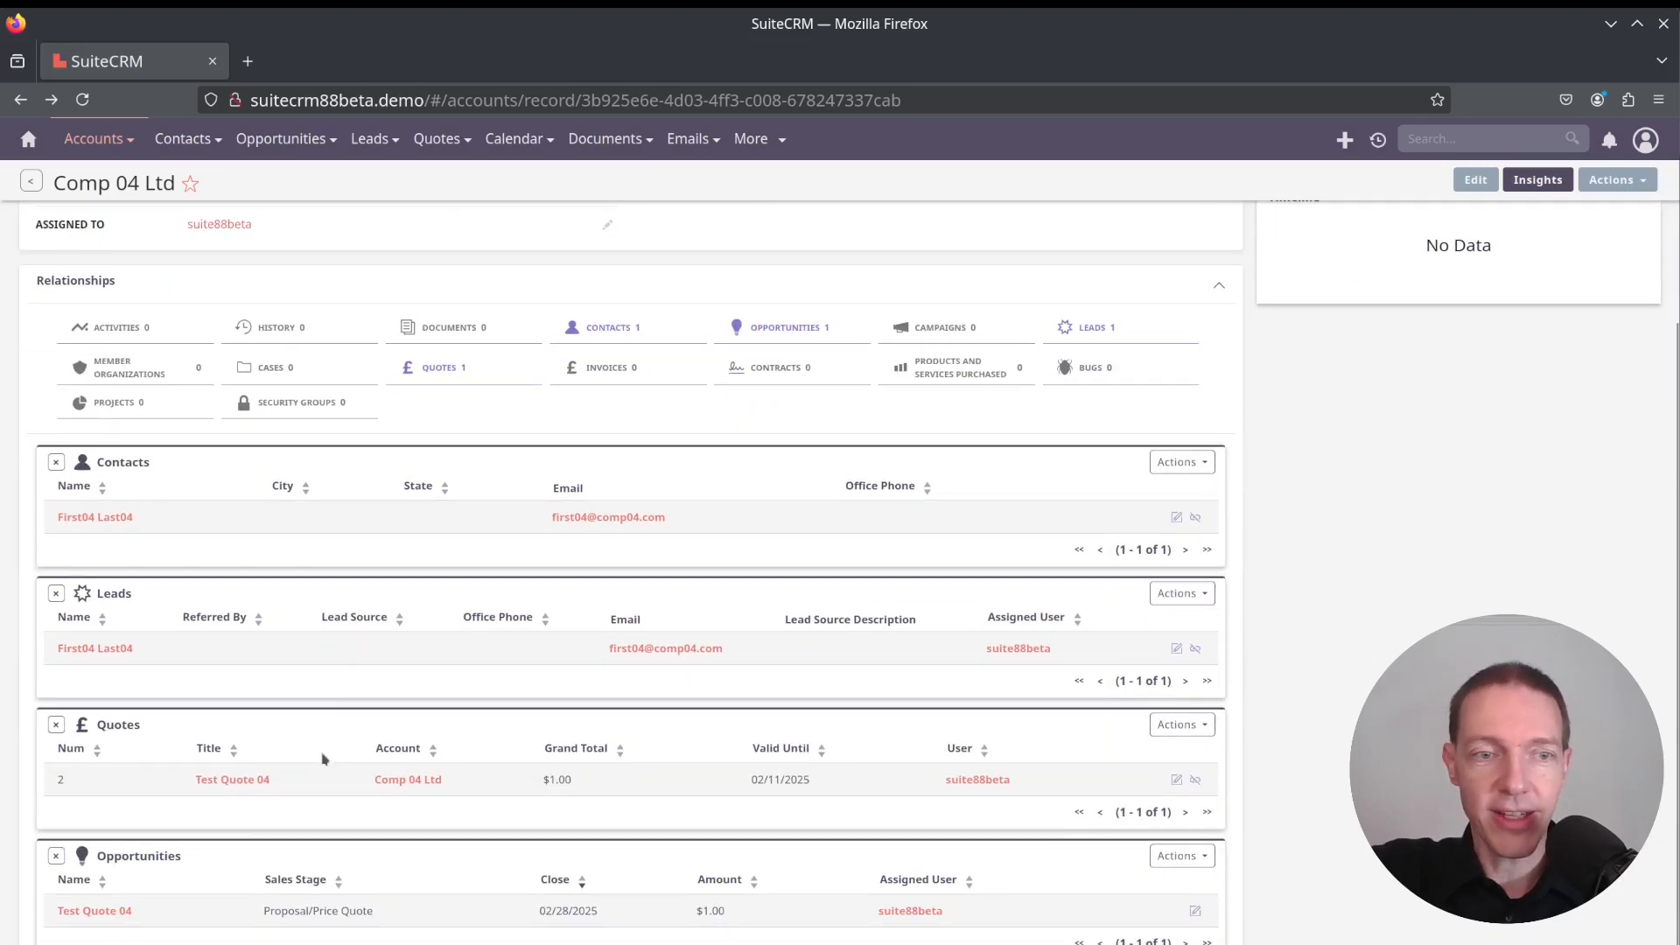
pyautogui.click(103, 909)
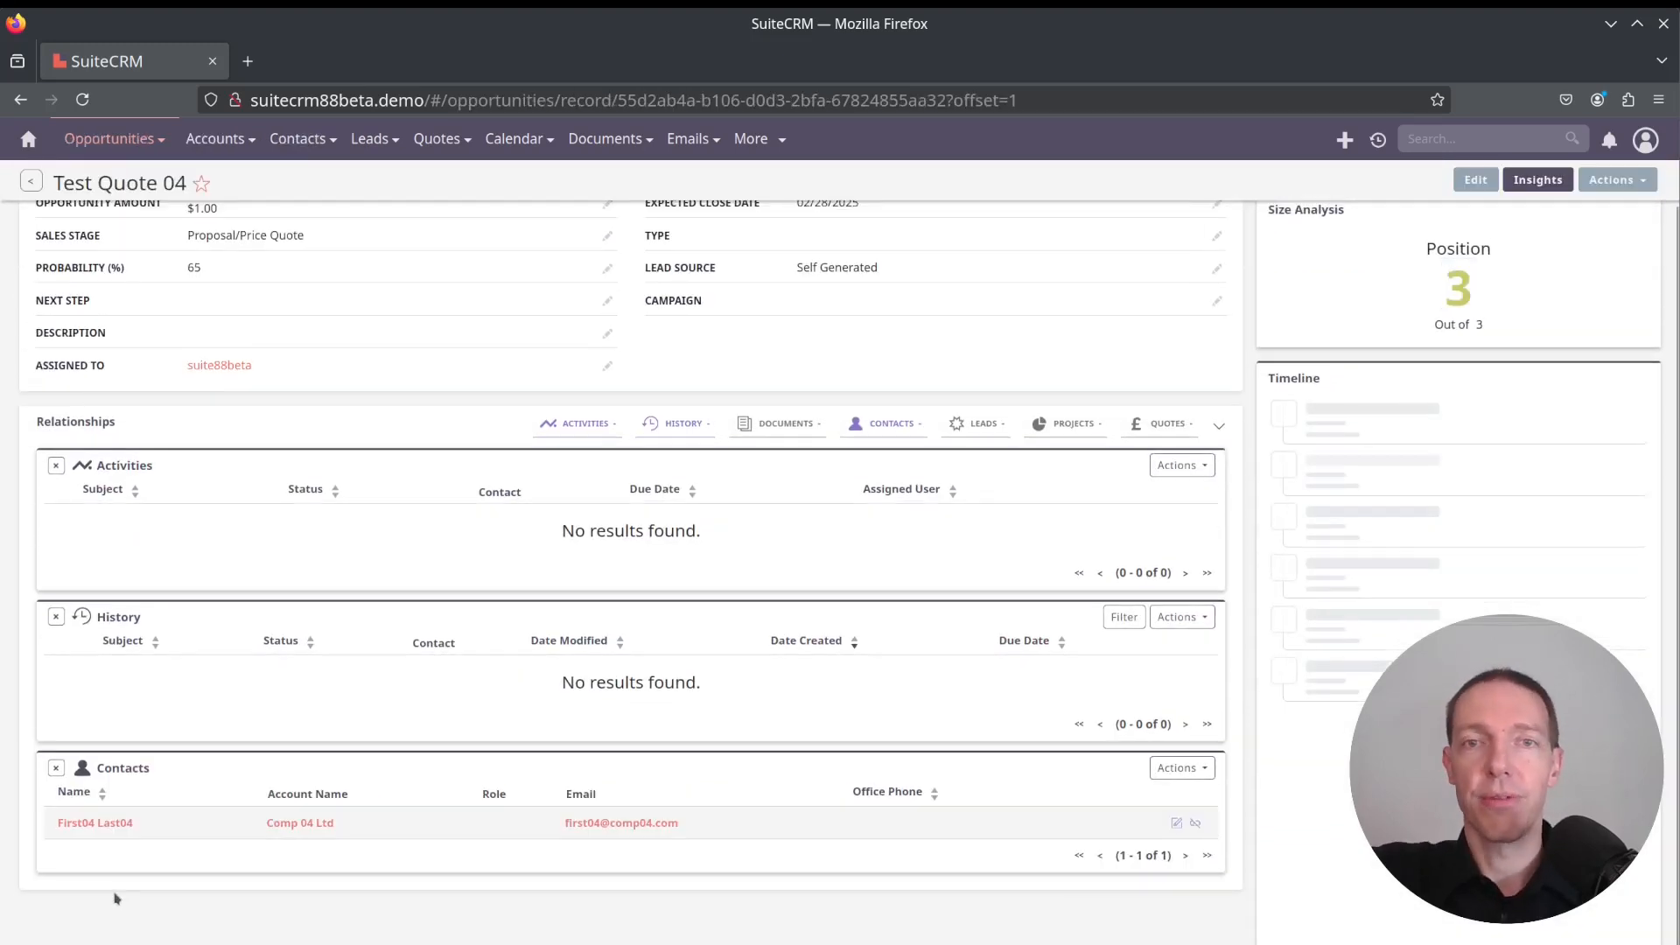
pyautogui.scroll(2, 116, 898)
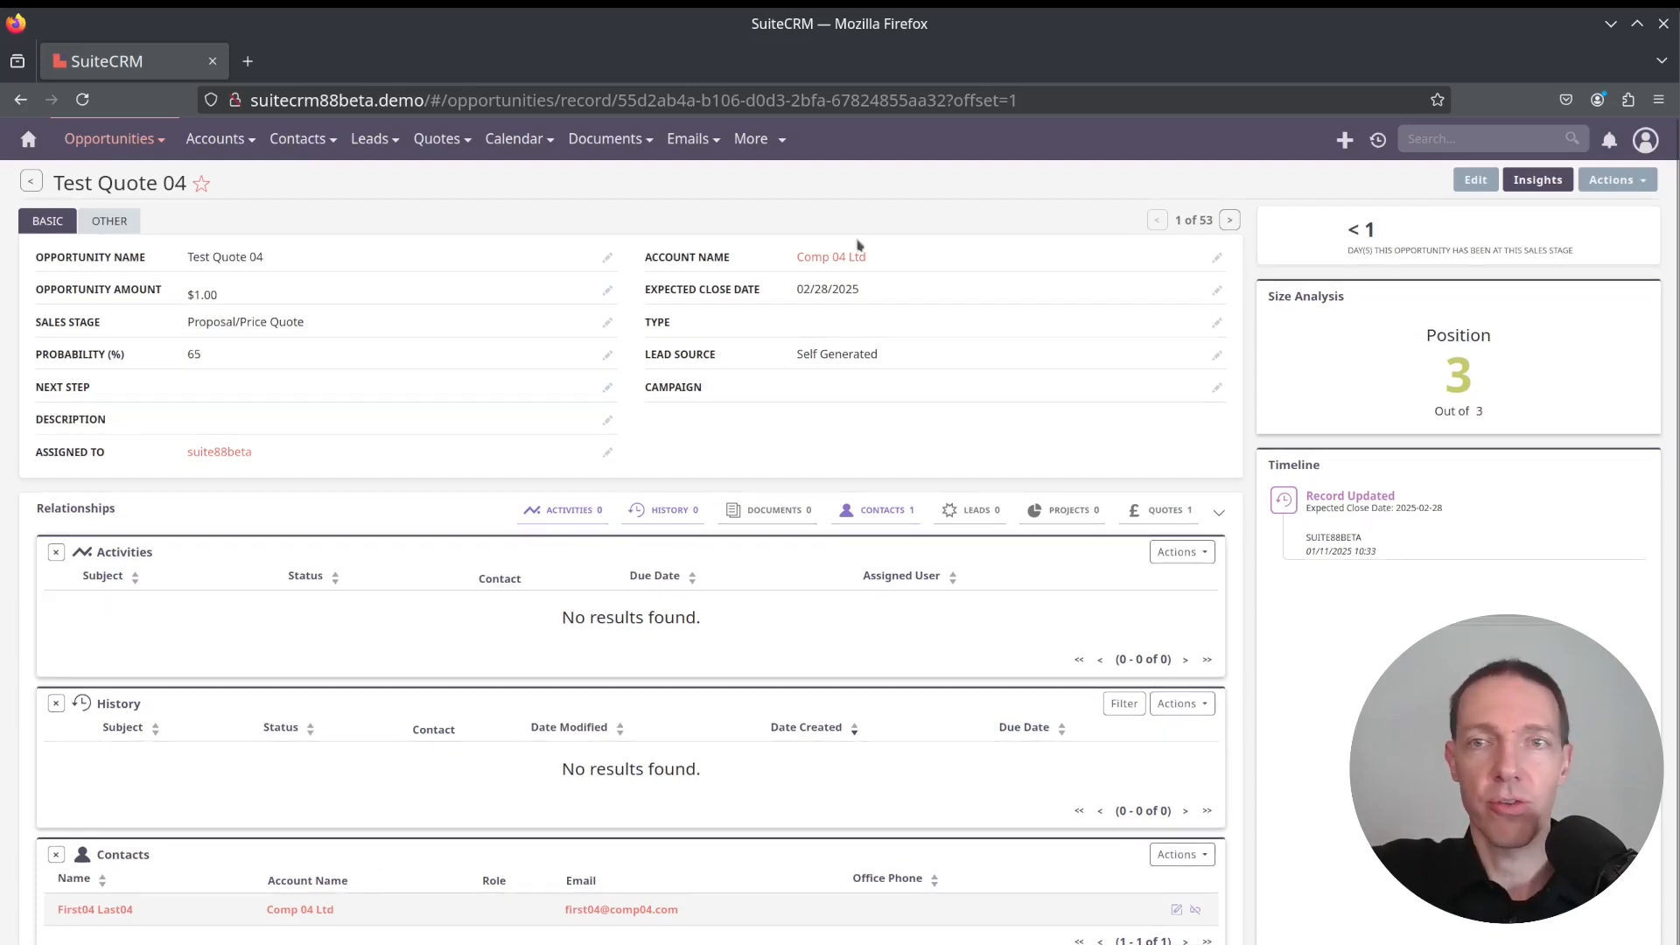
# Edit the opportunity, set its sales stage to Closed Won, and save
pyautogui.click(1473, 184)
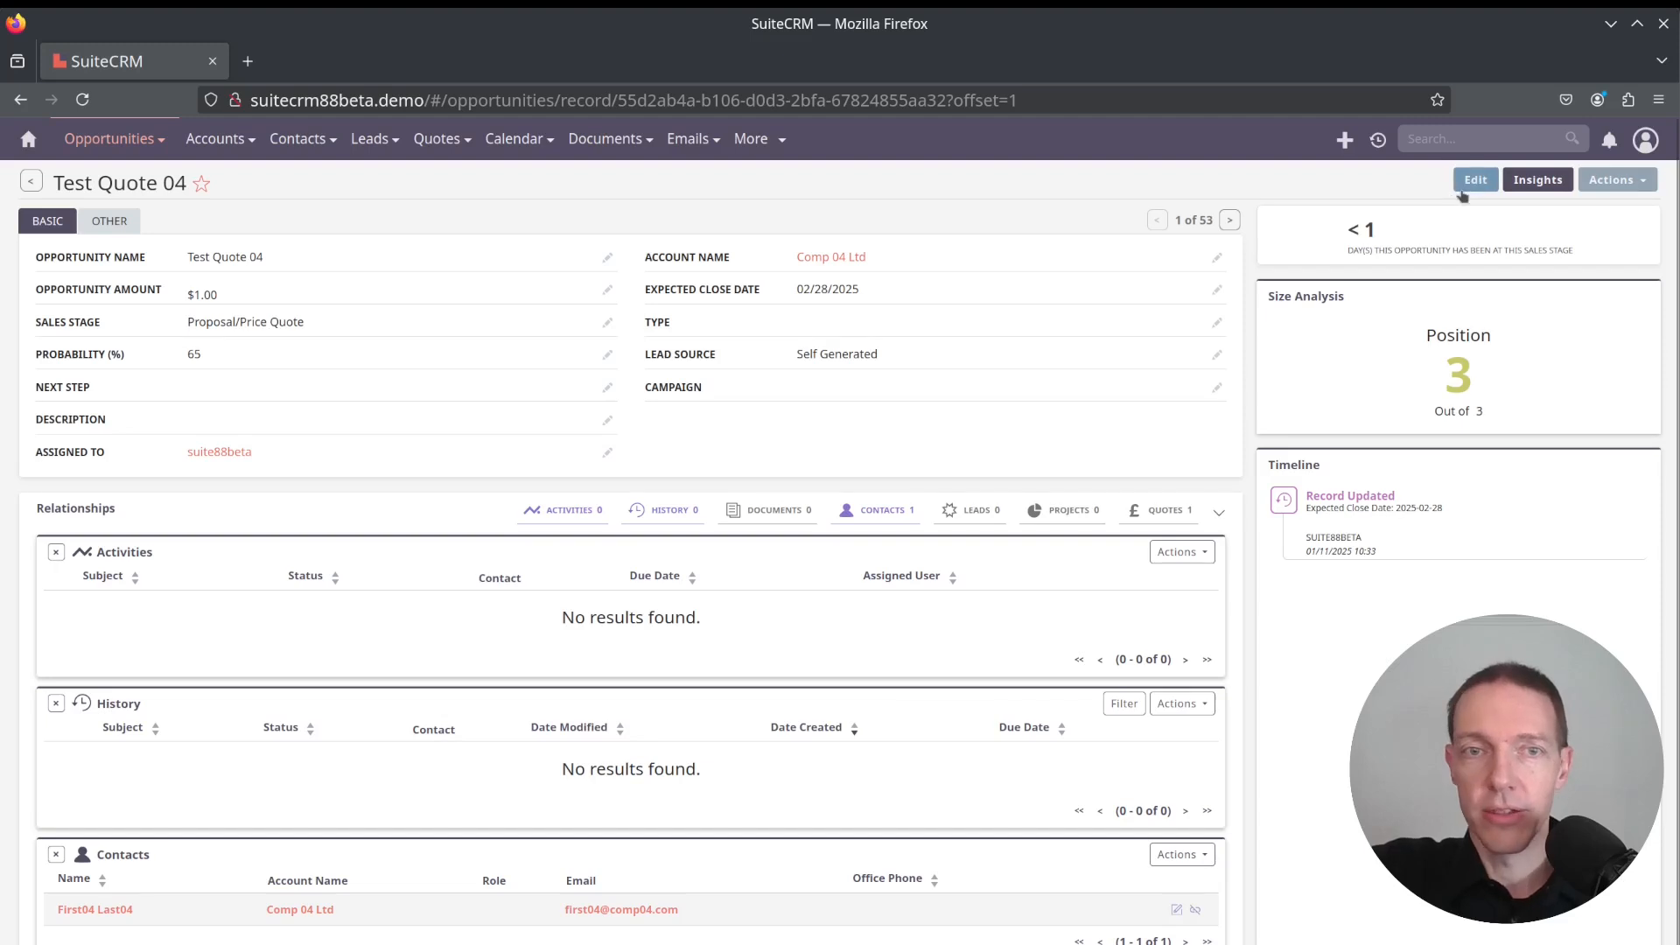
pyautogui.click(332, 369)
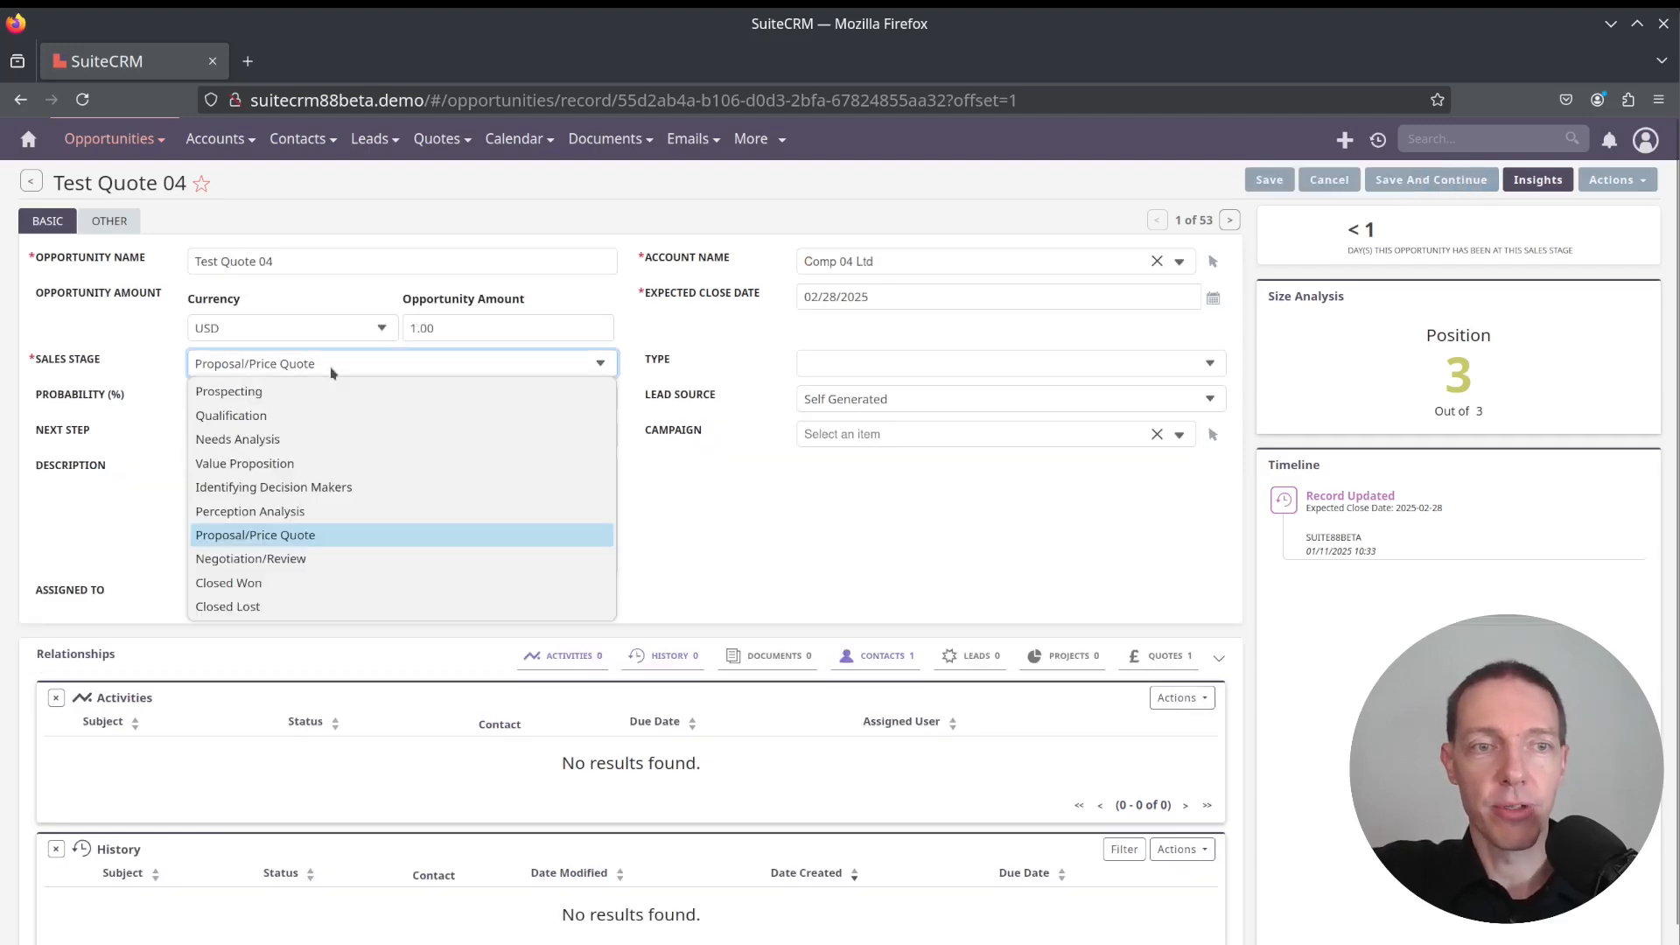
pyautogui.click(313, 584)
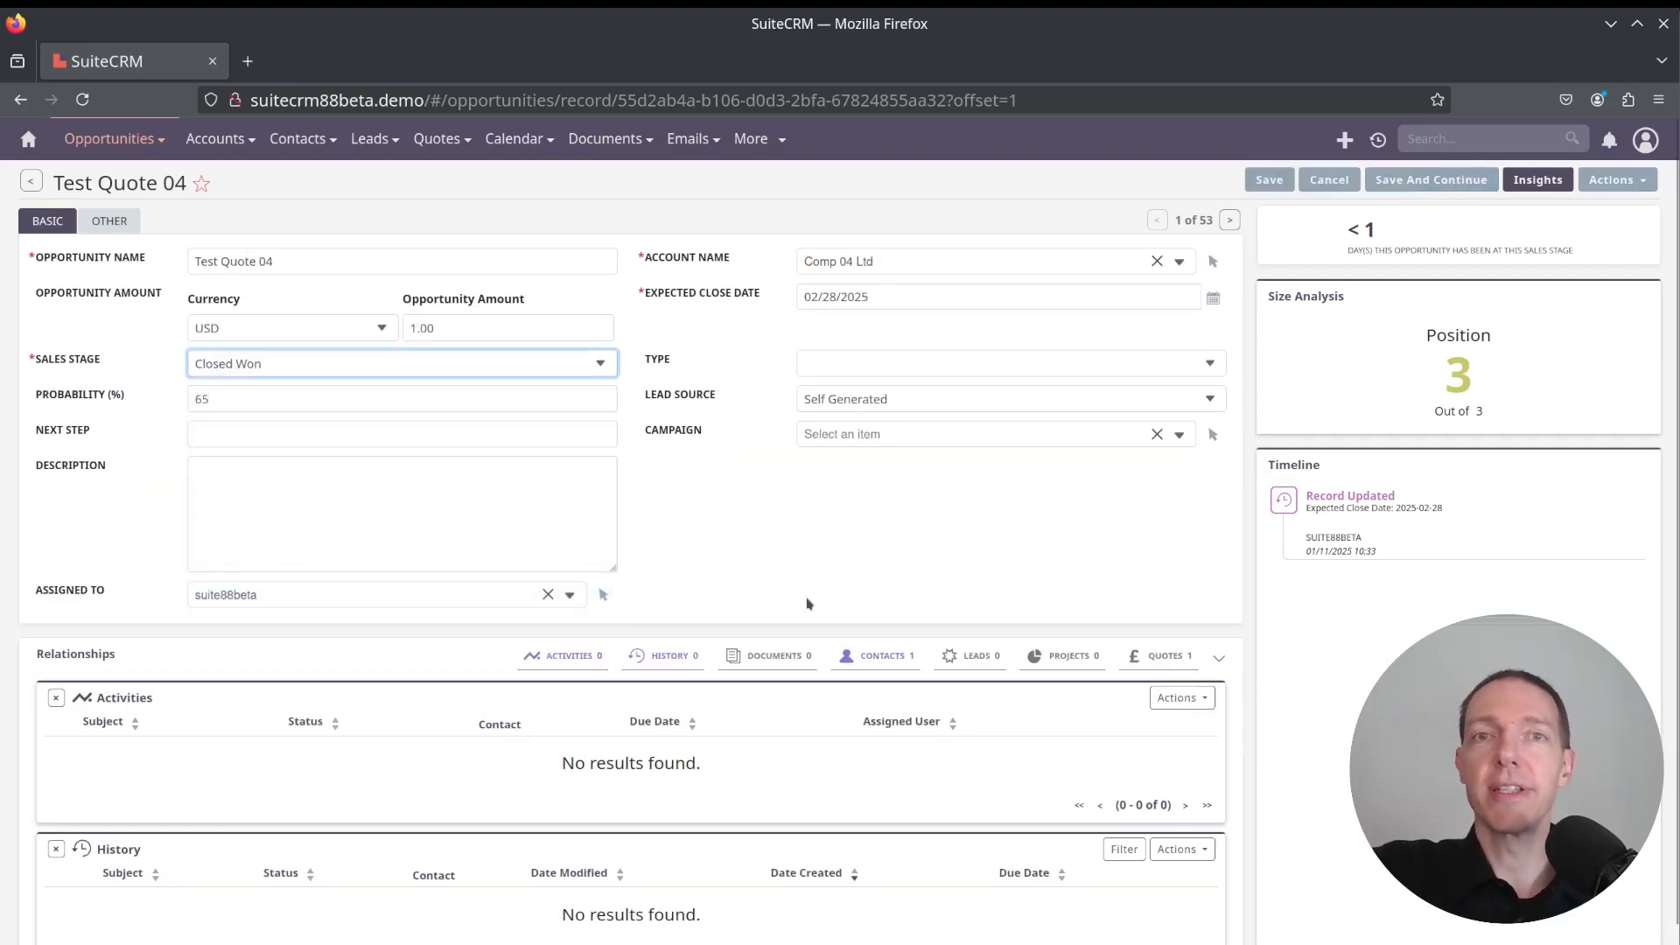
pyautogui.click(1283, 184)
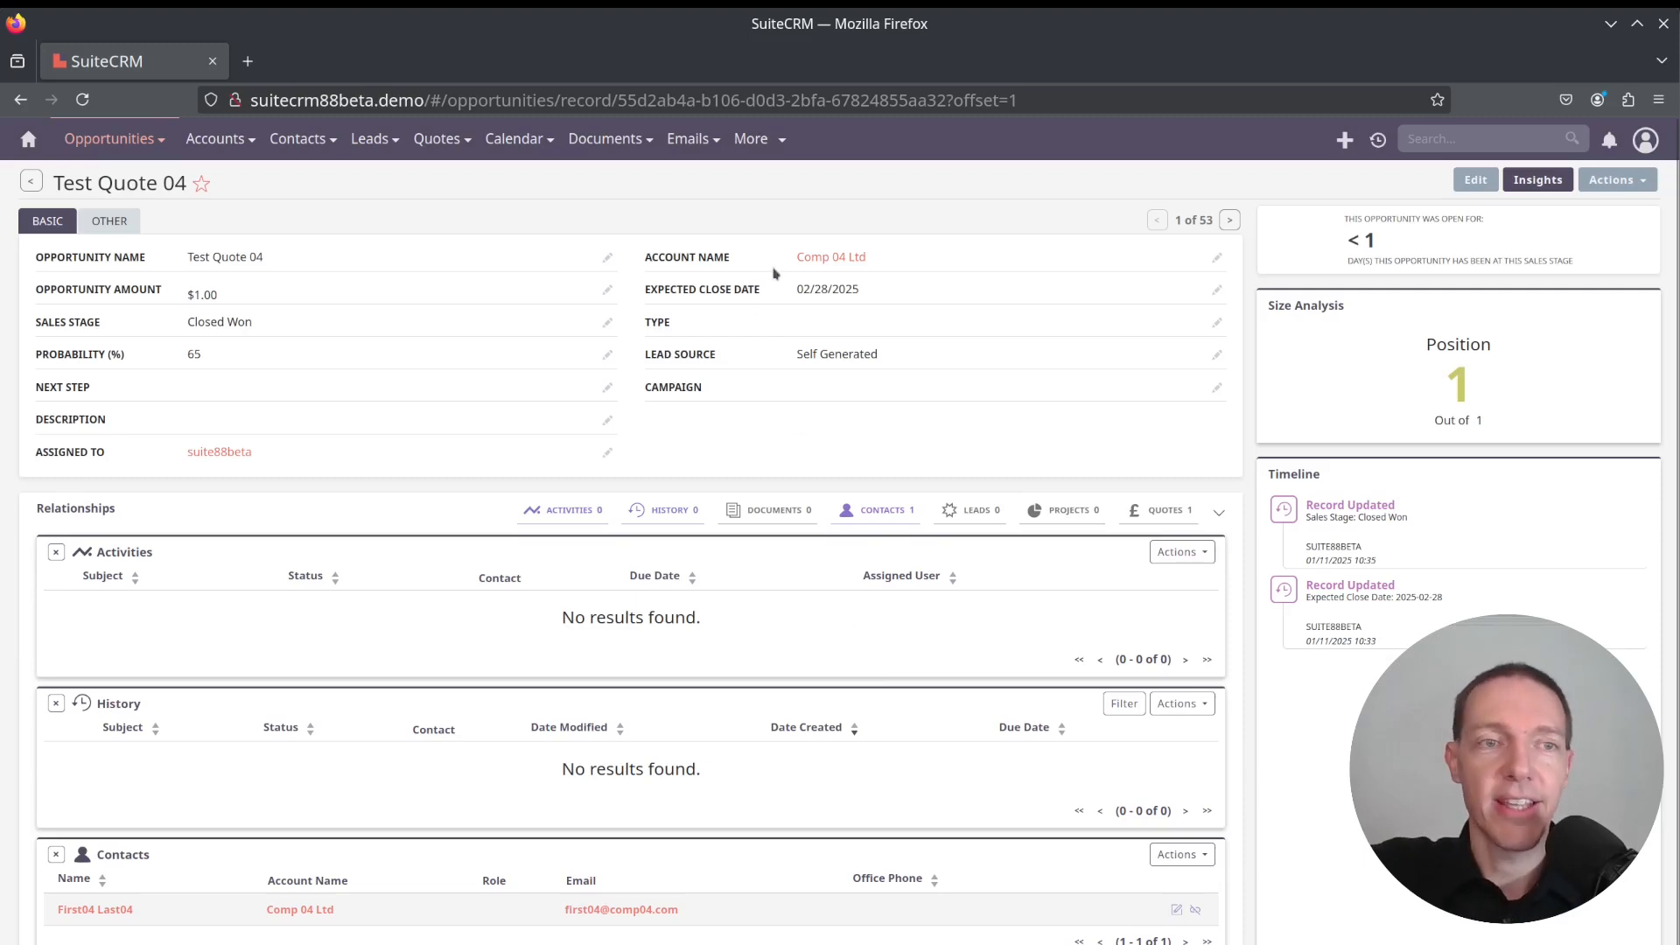
# Open the Comp 04 Ltd account and review its won and total opportunity value figures
pyautogui.click(830, 257)
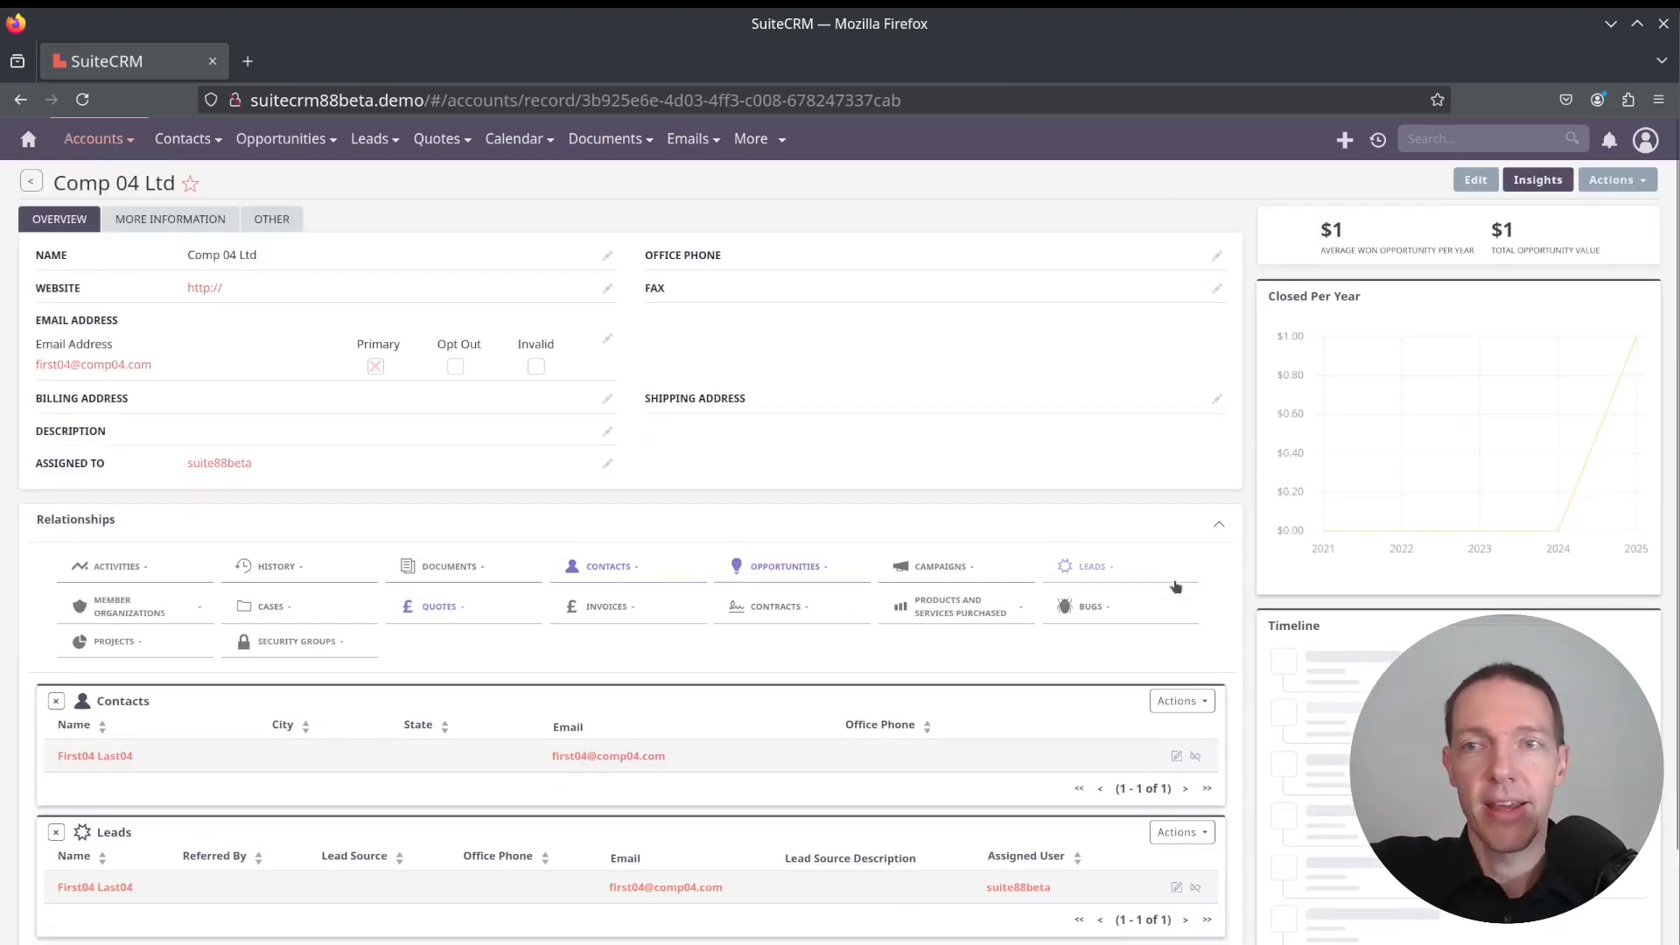
pyautogui.moveTo(1315, 226); pyautogui.dragTo(1605, 257)
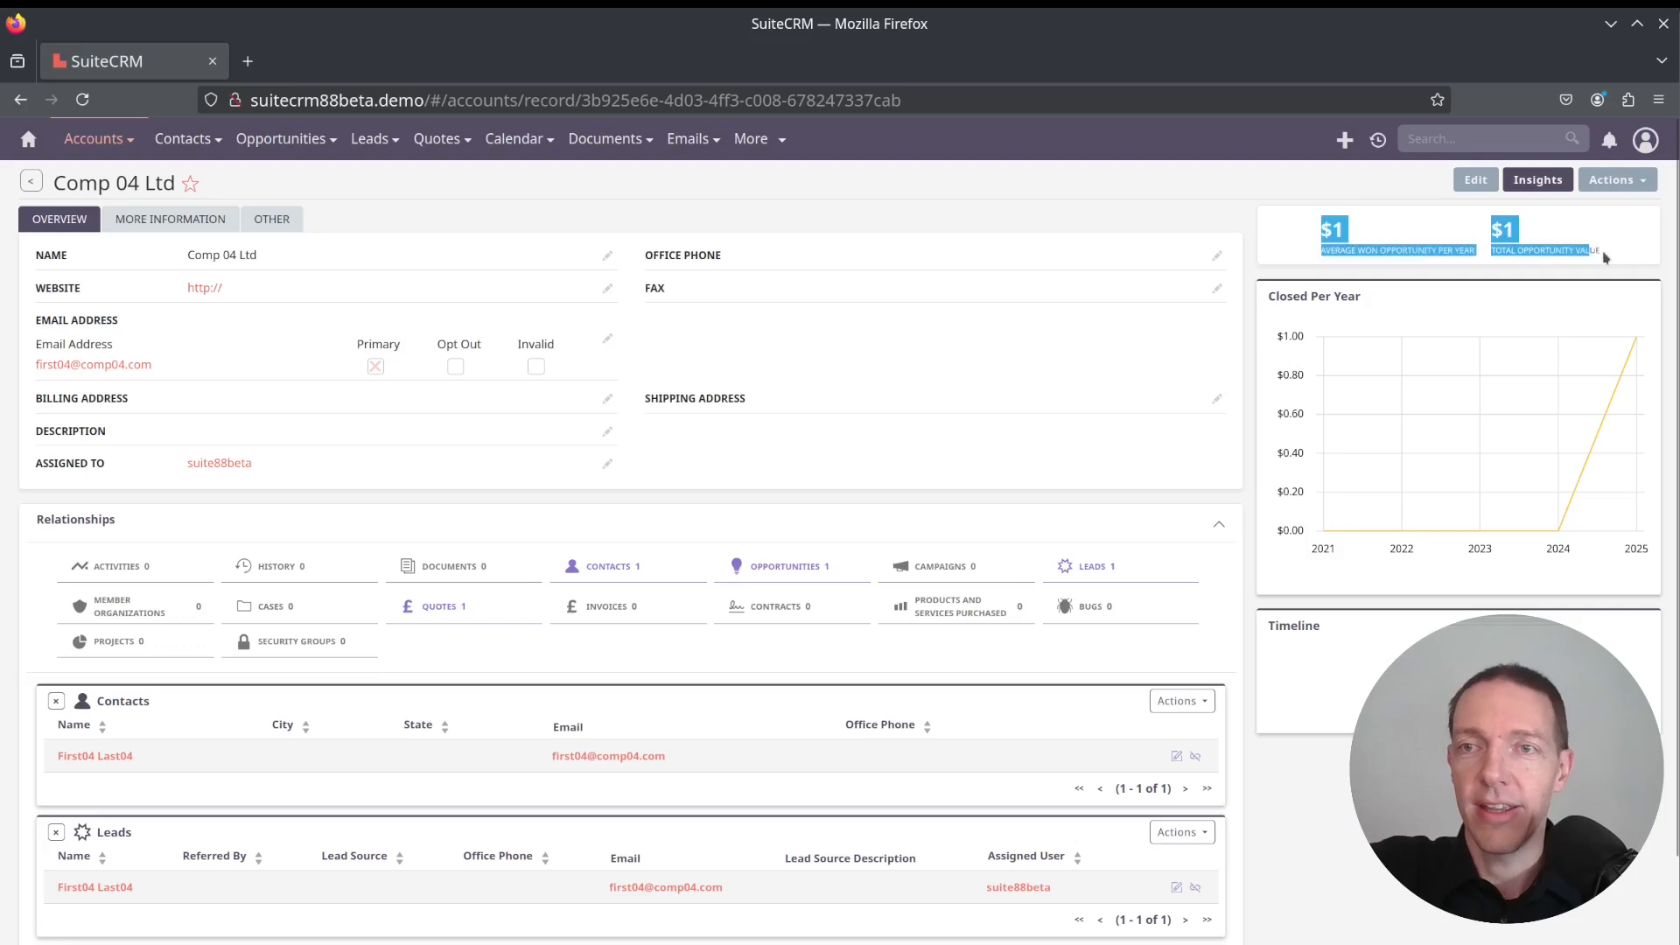
pyautogui.click(1619, 254)
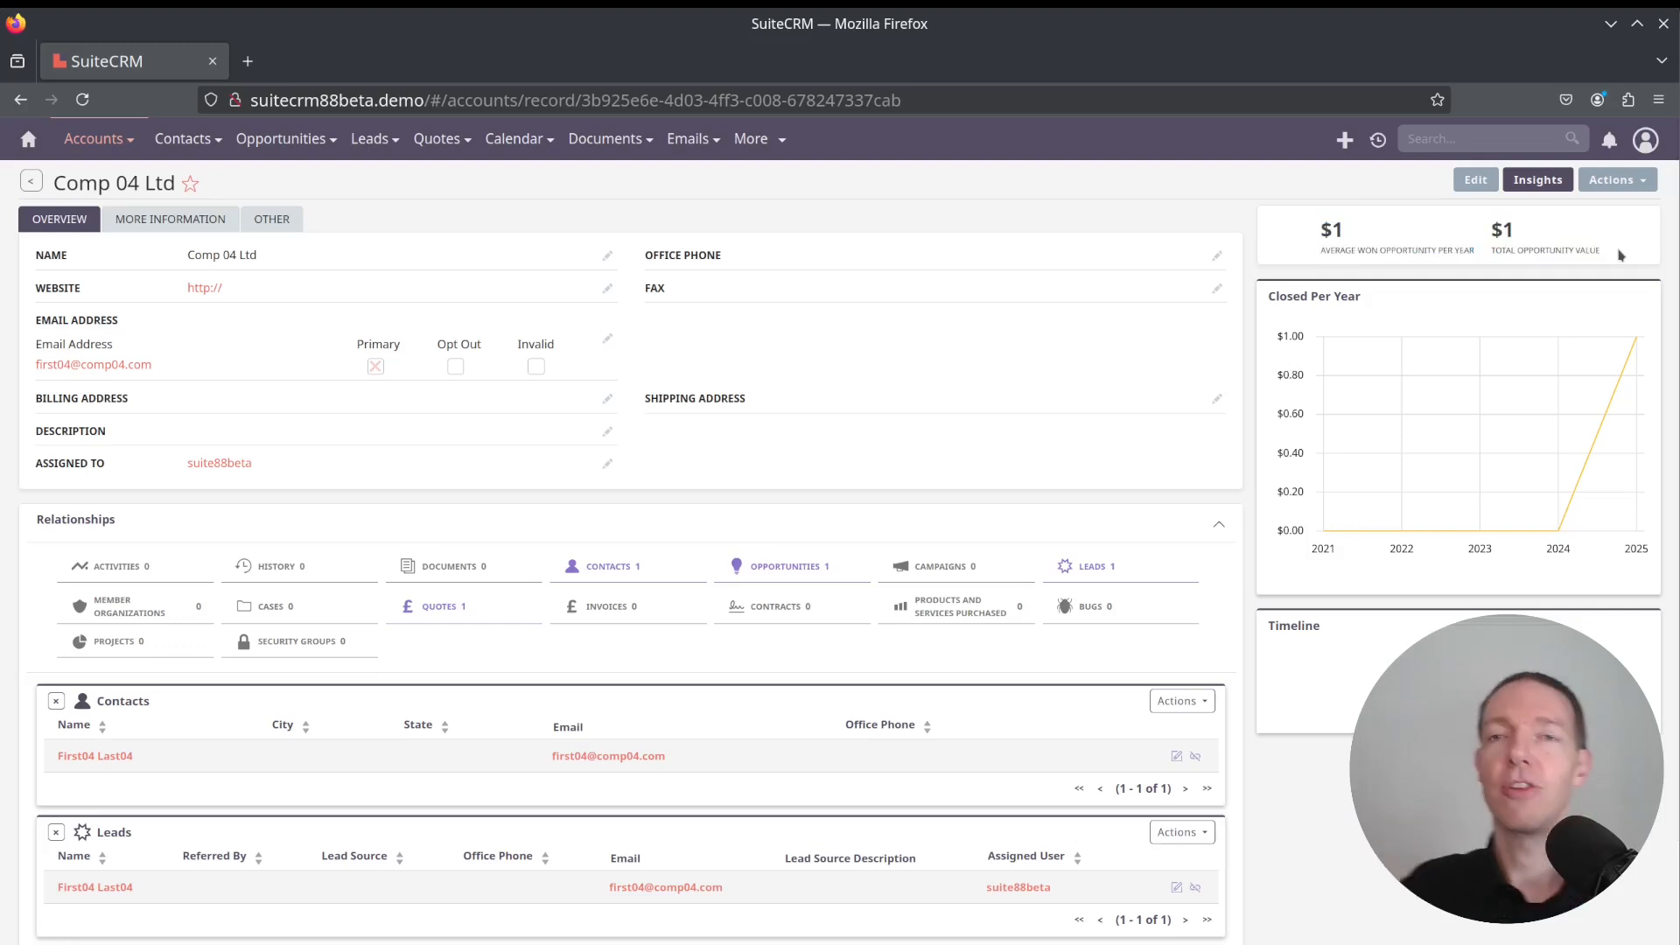